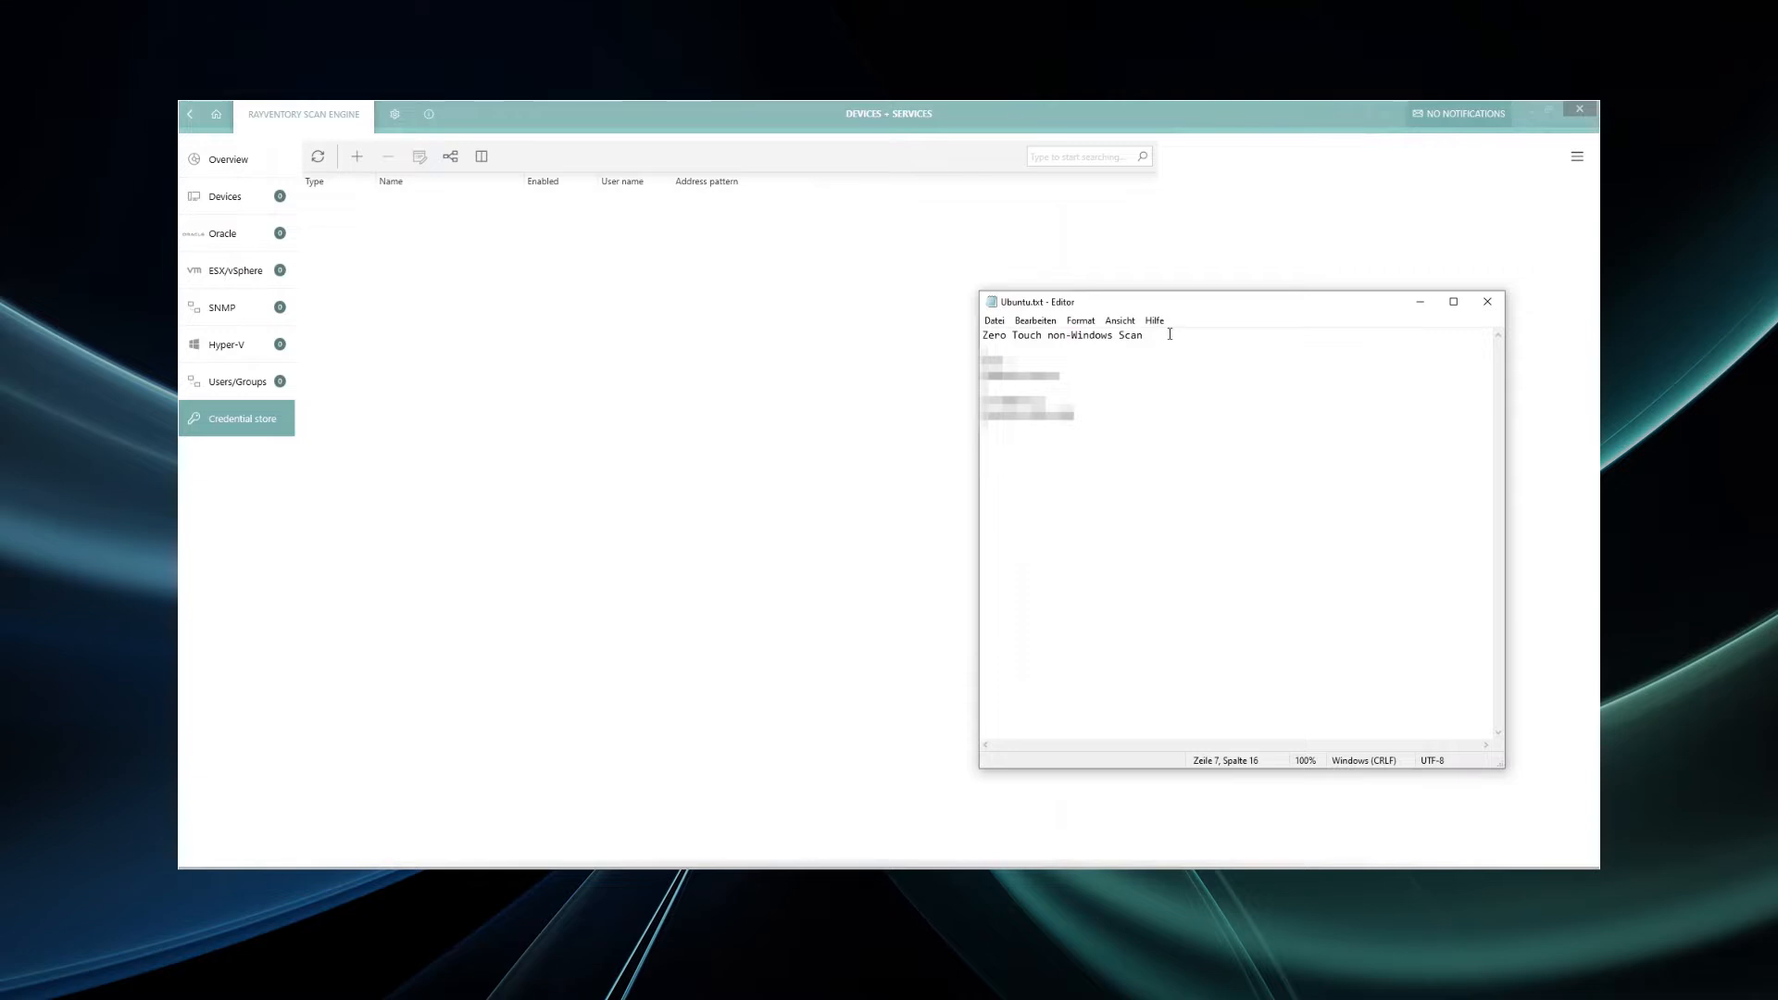
- Select the Zero Touch non-Windows Scan title line in Notepad, then bring the scan engine forward
{"action": "left_click_drag", "start_coordinate": [1144, 336], "coordinate": [968, 324]}
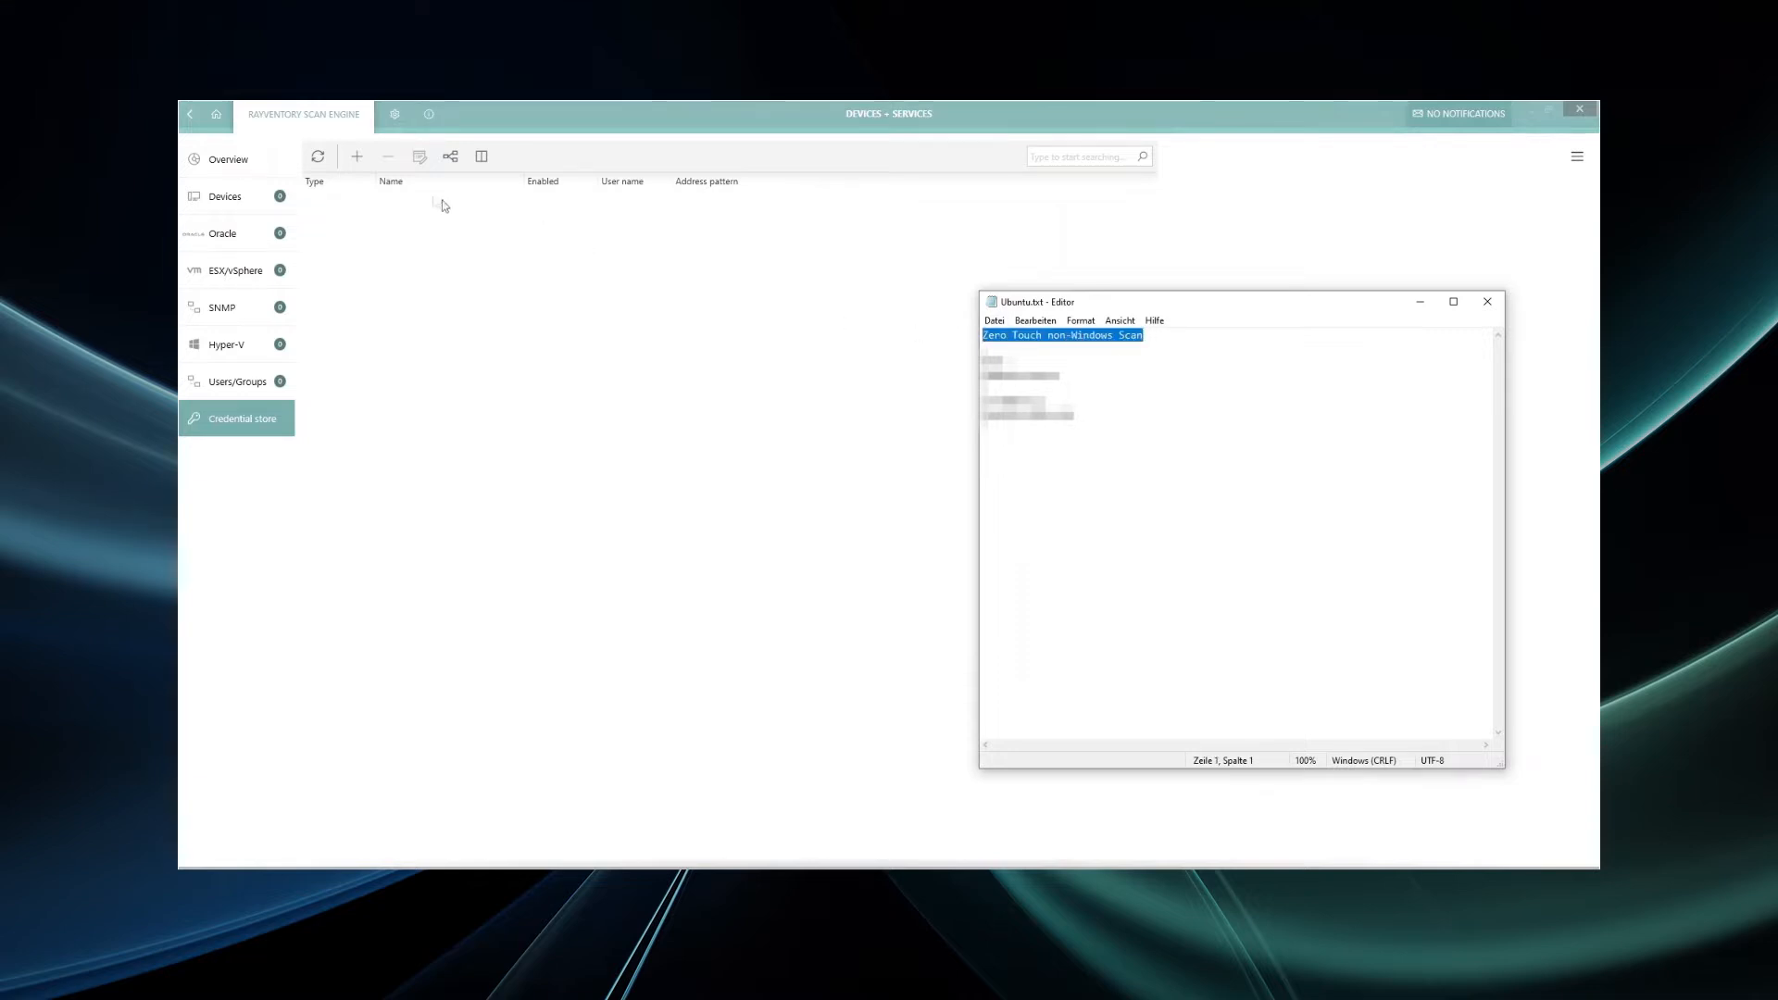
{"action": "left_click", "coordinate": [355, 158]}
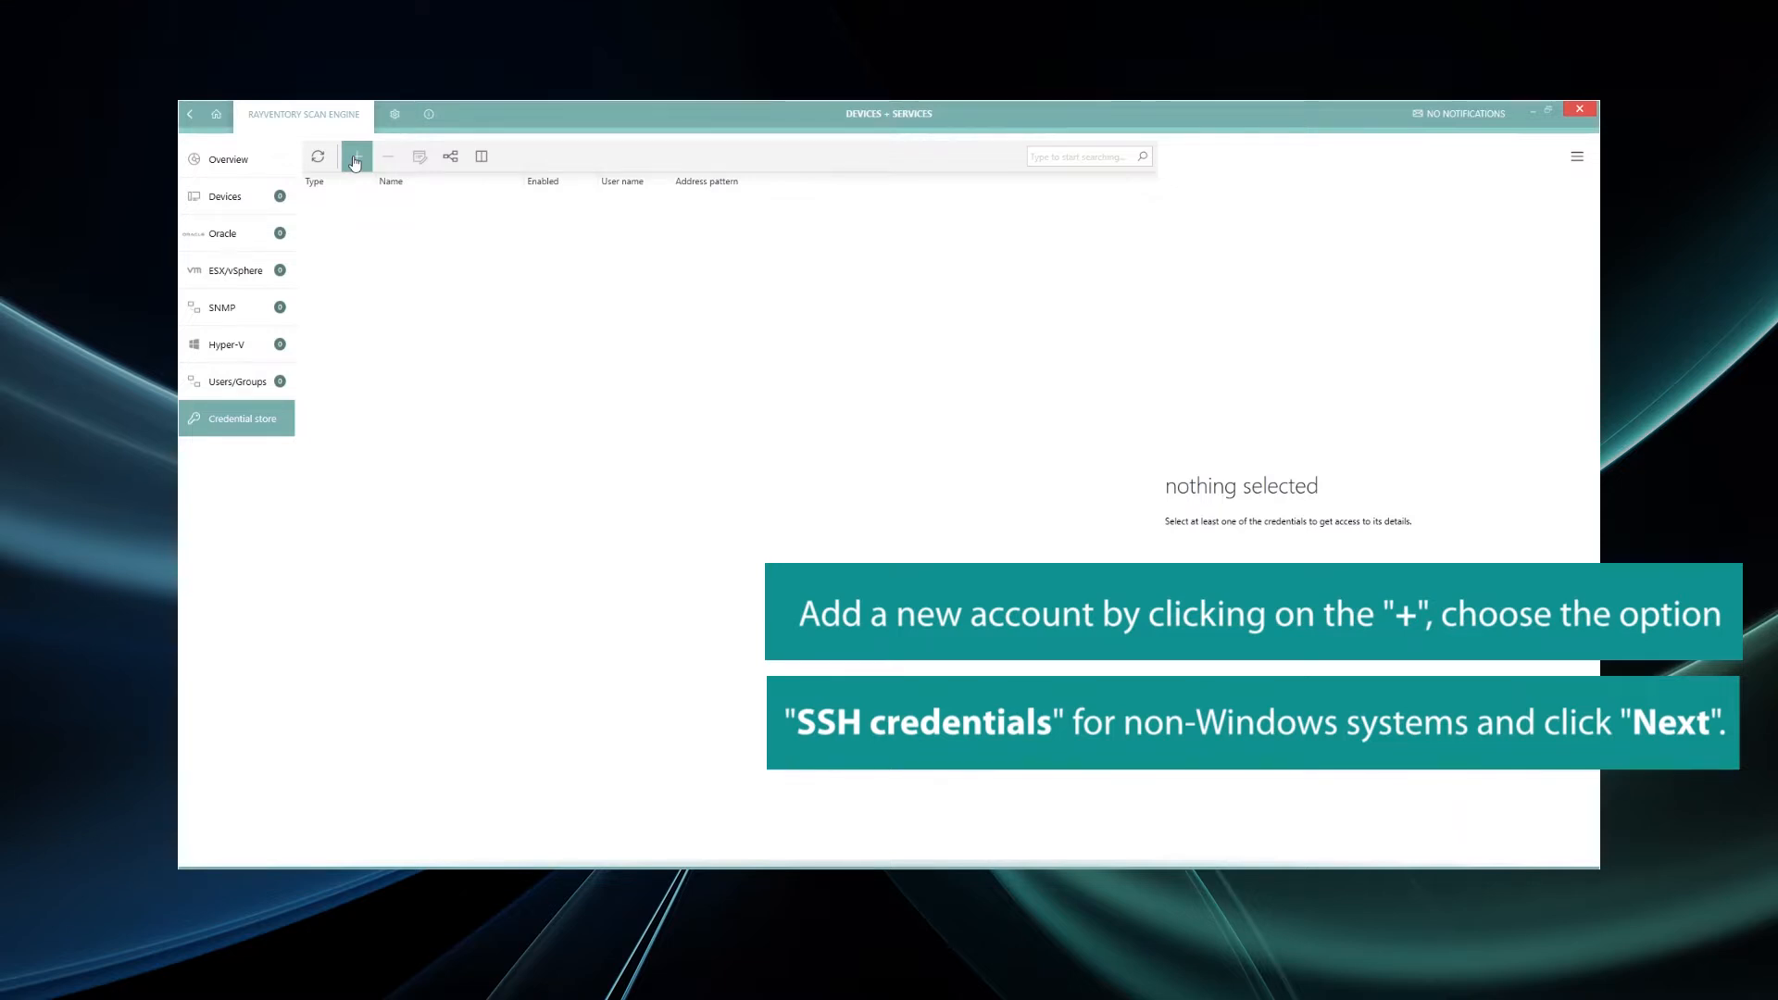
- Add a new SSH credential named 'Non-Window' and advance to its authentication settings
{"action": "left_click", "coordinate": [356, 159]}
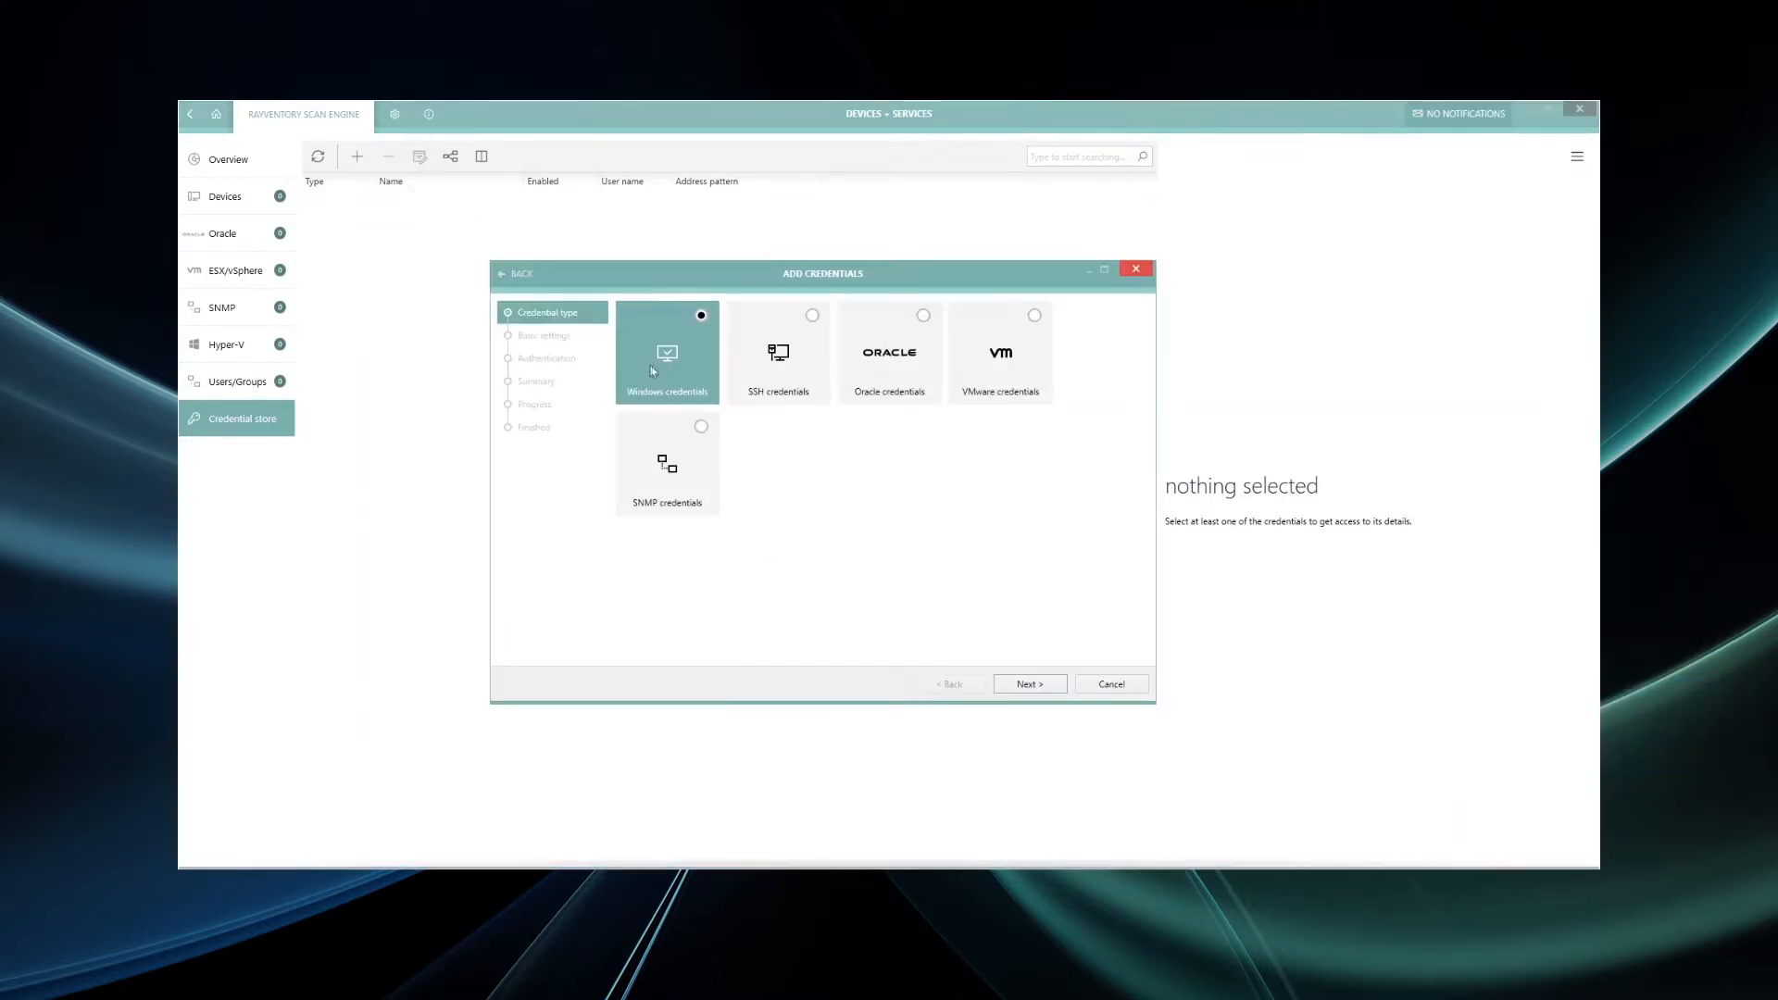
{"action": "left_click", "coordinate": [794, 384]}
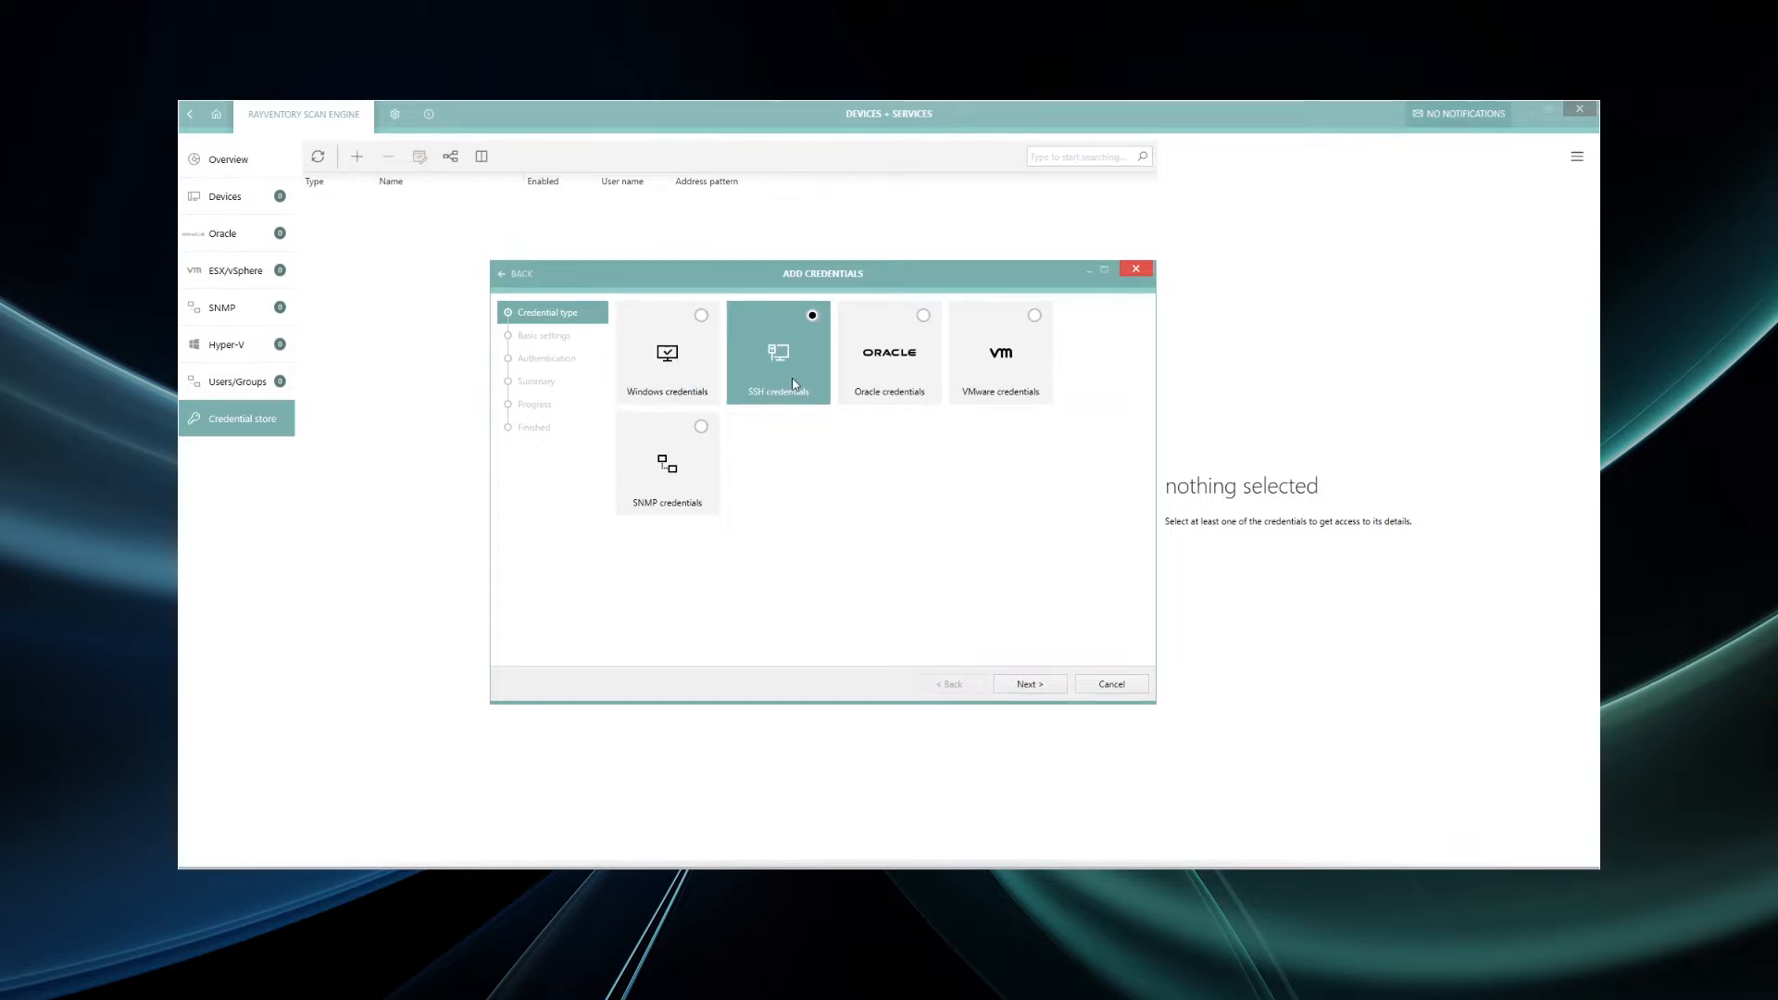
{"action": "left_click", "coordinate": [1028, 683]}
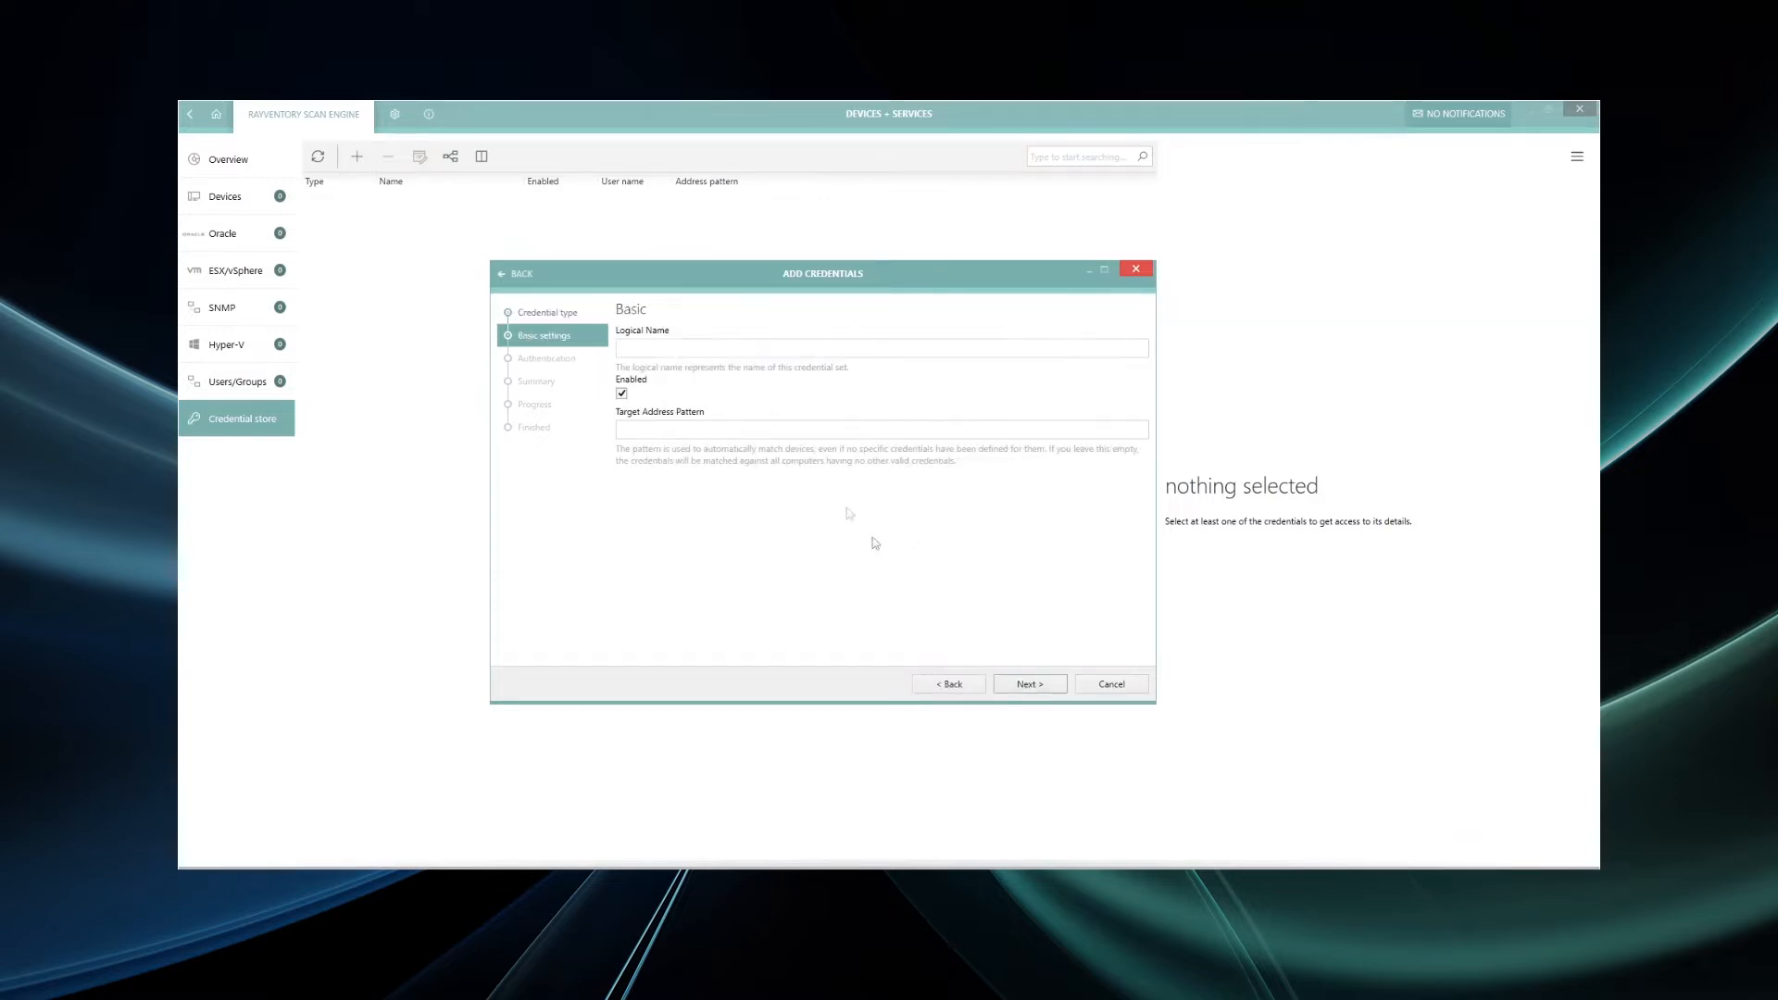
{"action": "left_click", "coordinate": [697, 349]}
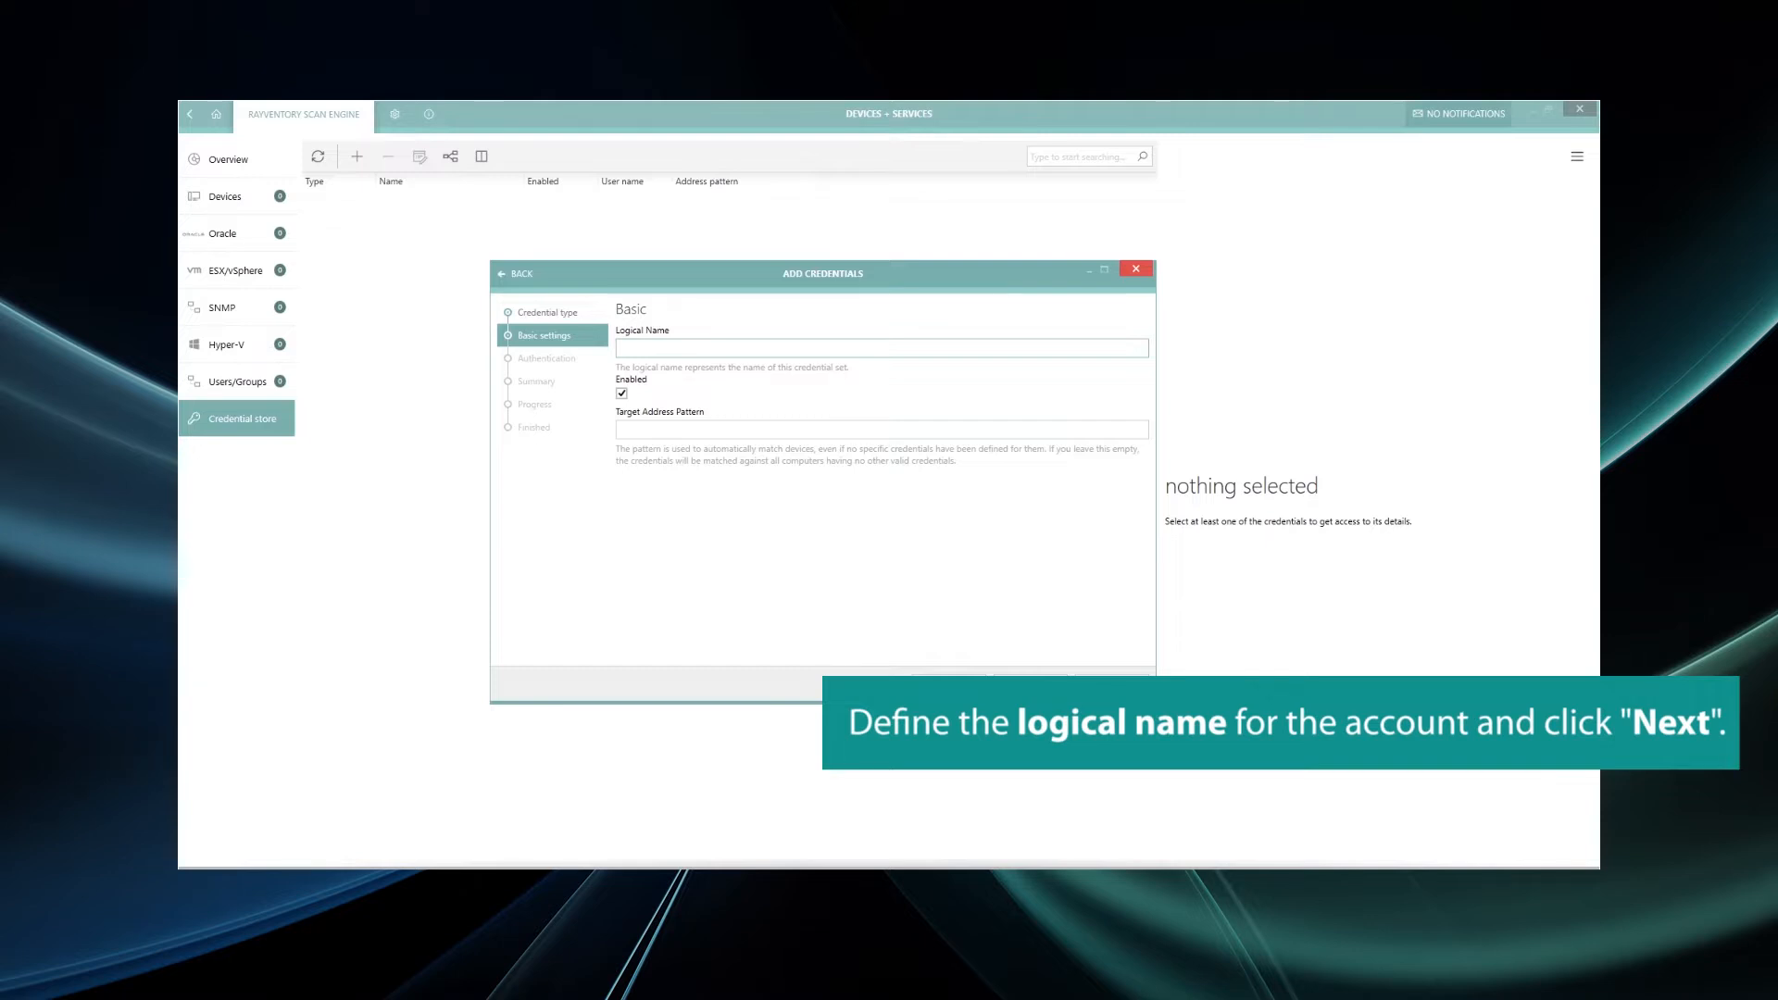
{"action": "type", "text": "No"}
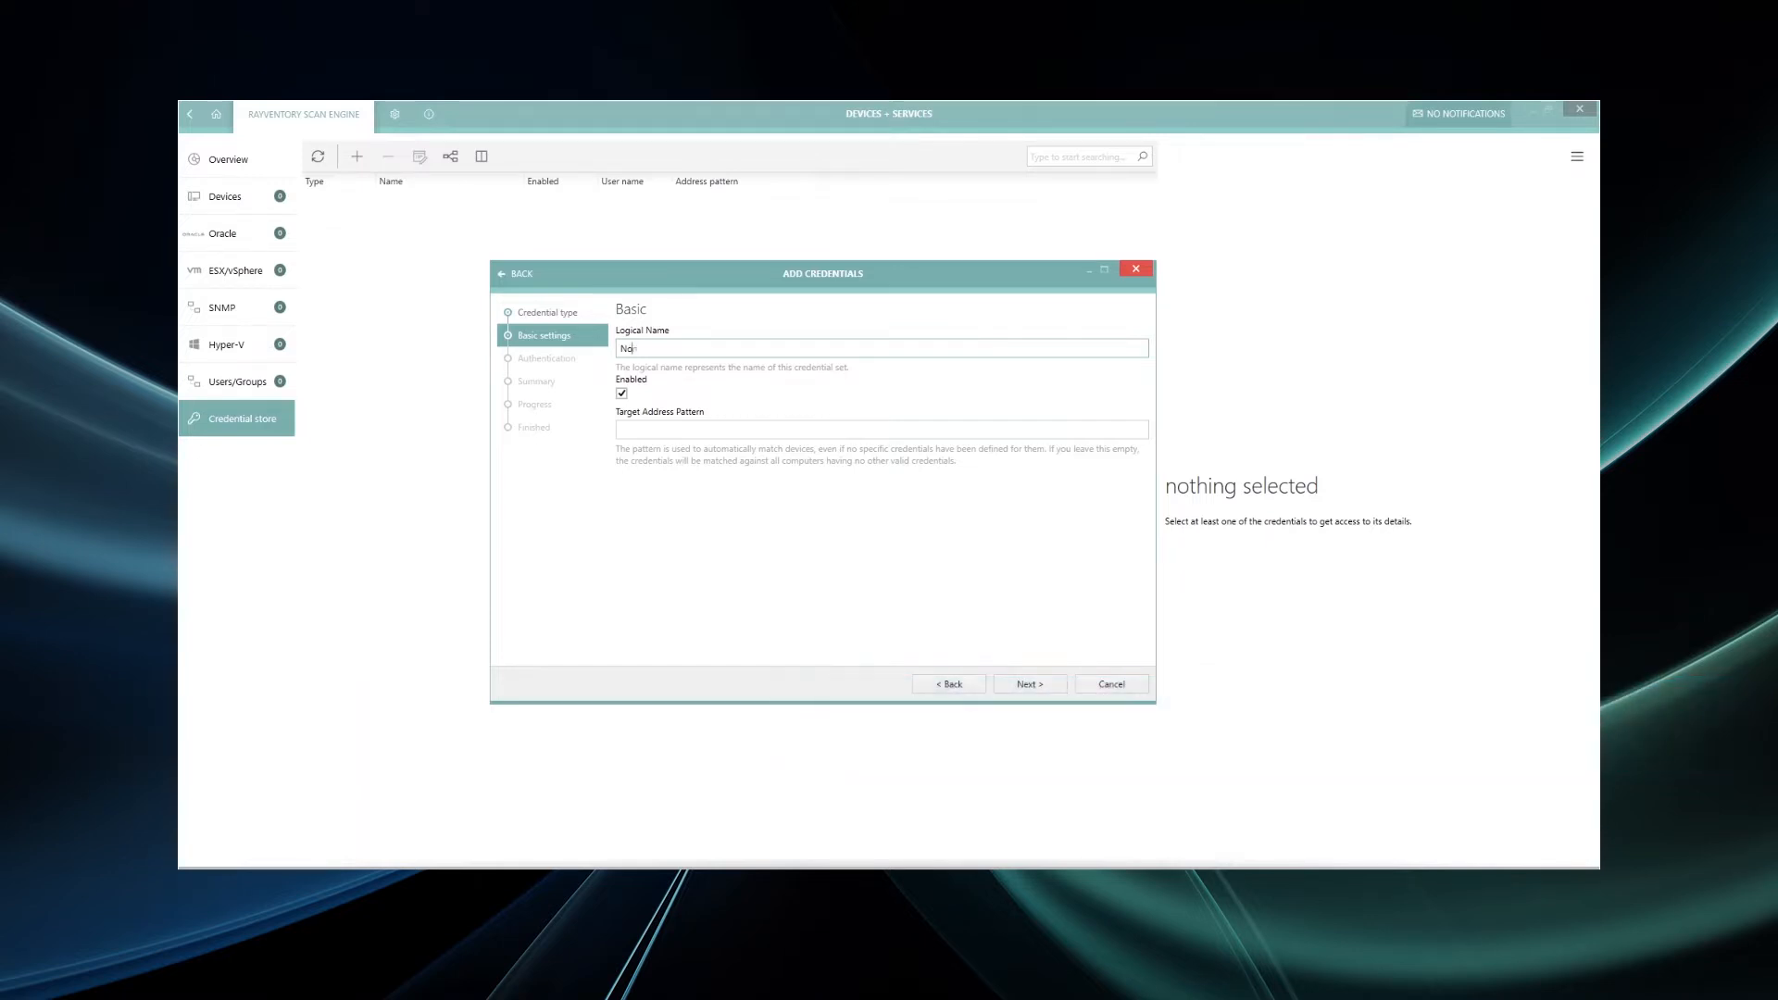
{"action": "type", "text": "n-Windows"}
{"action": "left_click", "coordinate": [1025, 685]}
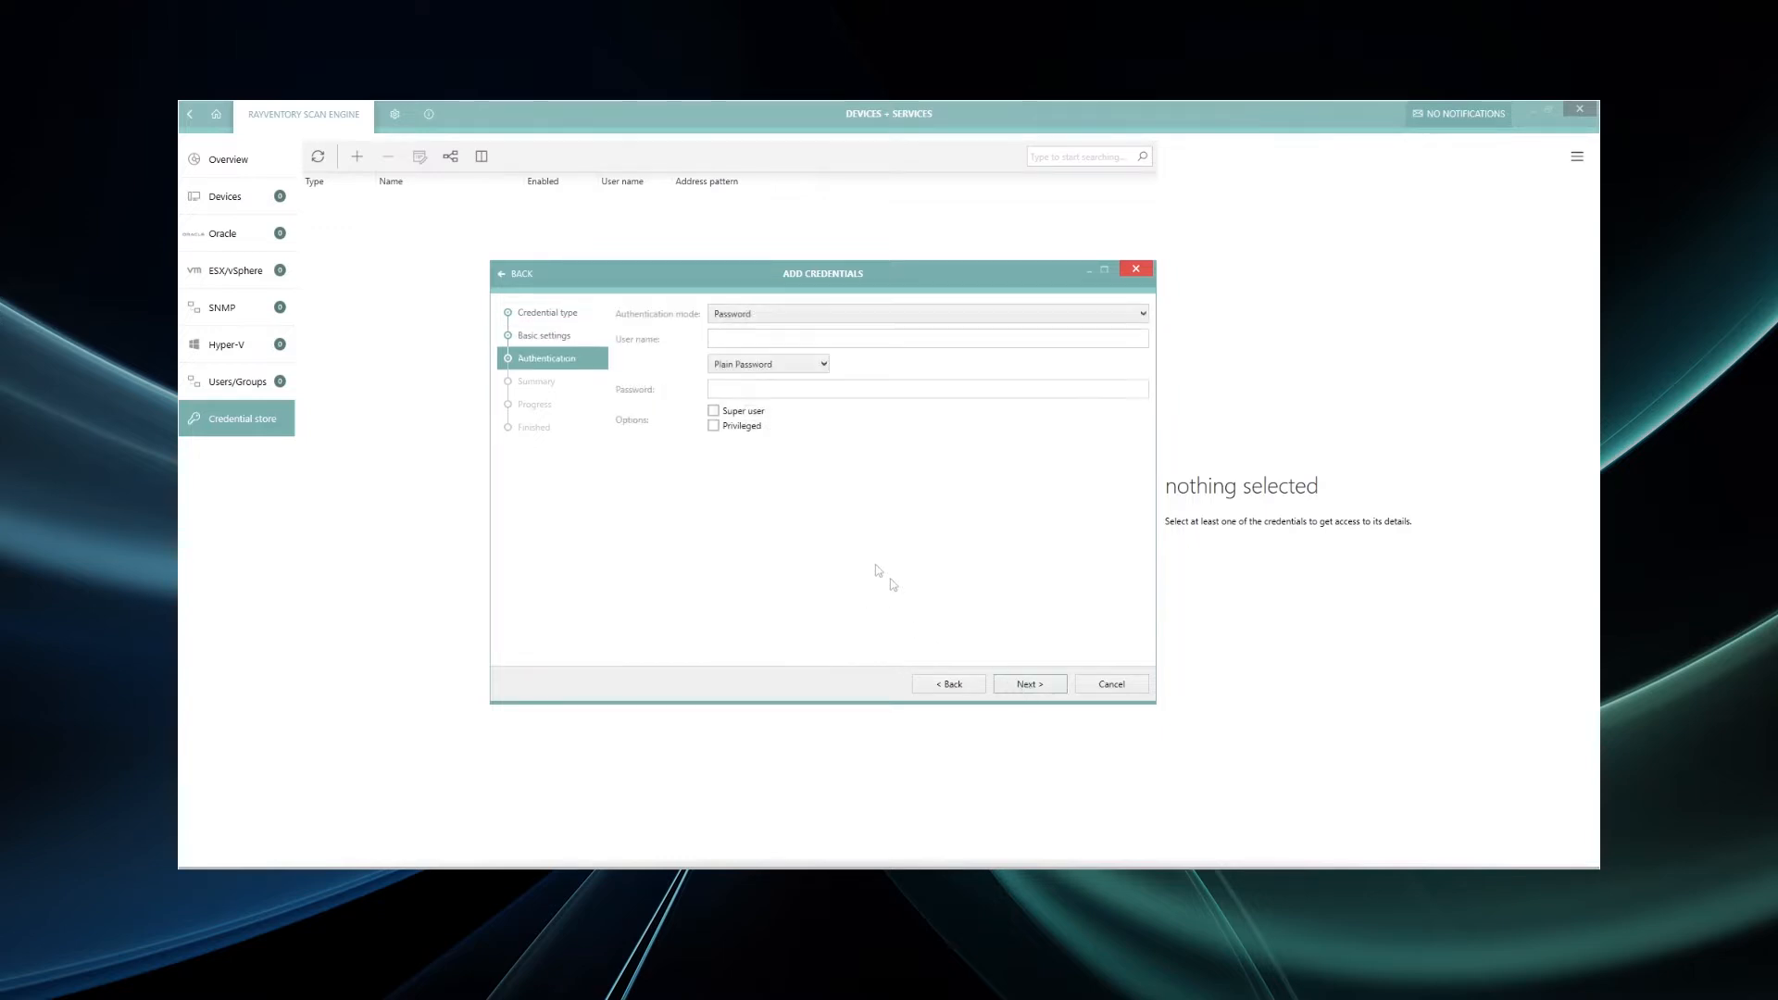
- Enter the SSH account's user name and password, review the summary and process the credential
{"action": "left_click", "coordinate": [736, 339]}
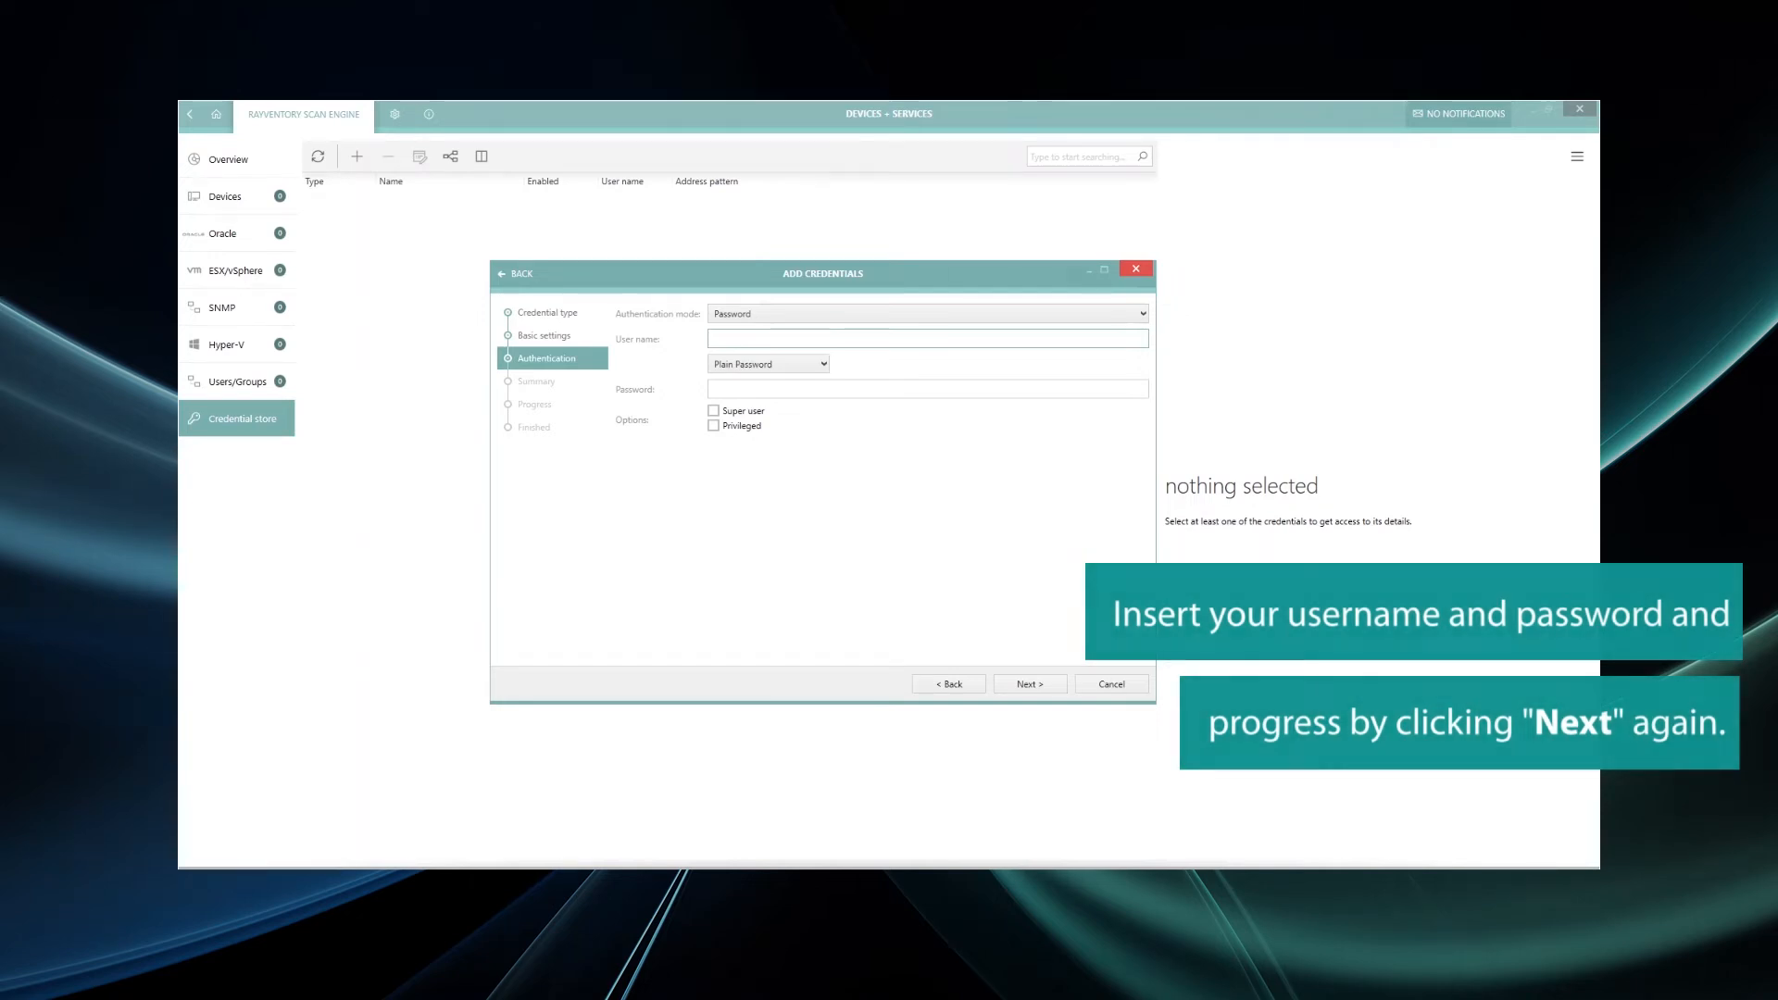
{"action": "type", "text": "admin"}
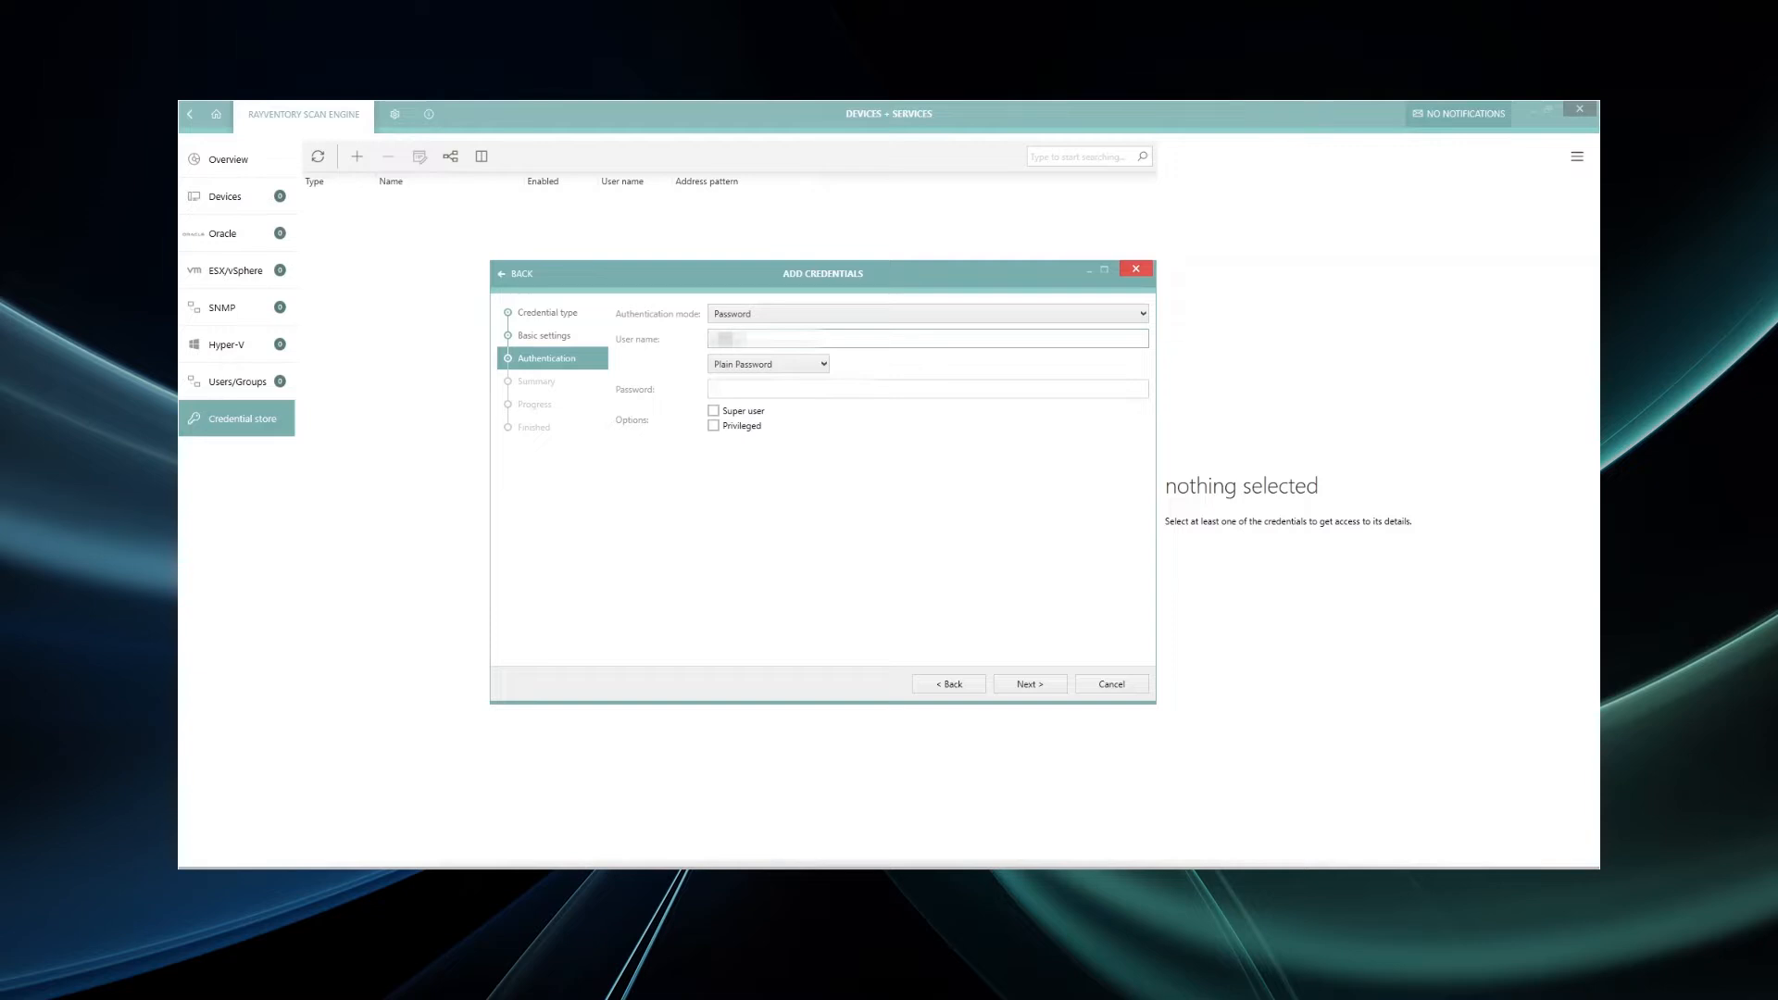
{"action": "type", "text": "istrator"}
{"action": "left_click", "coordinate": [780, 389]}
{"action": "type", "text": "password"}
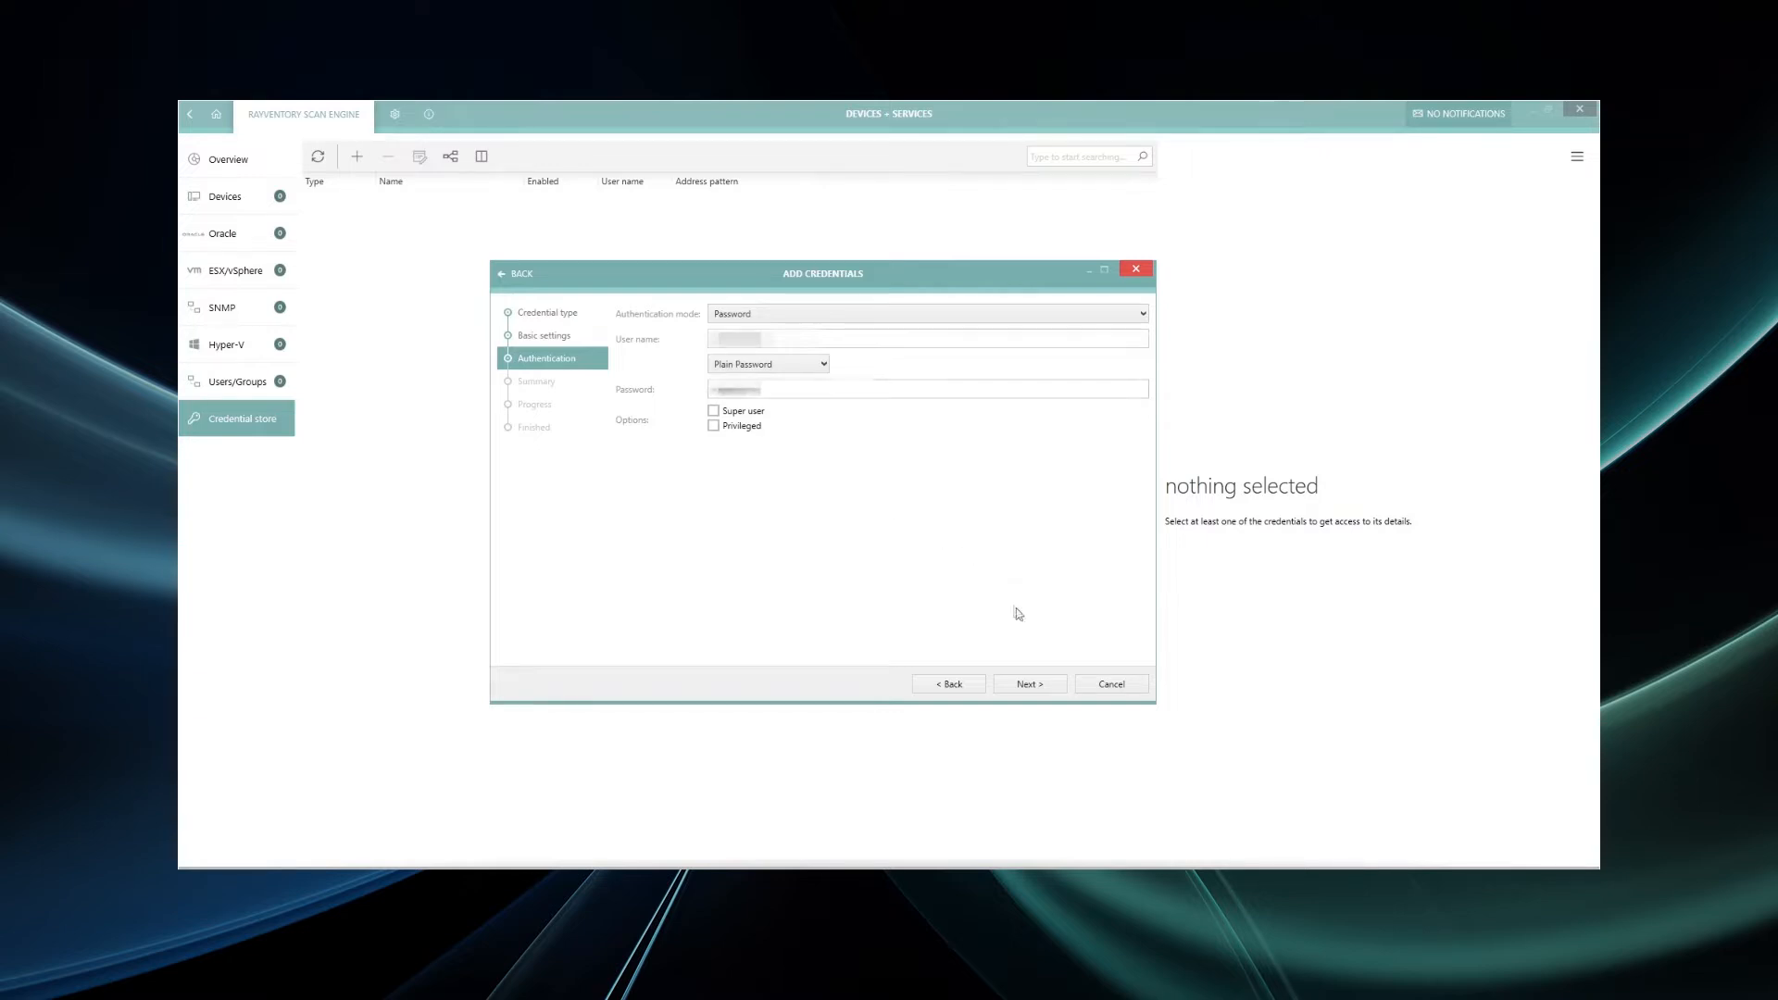
{"action": "left_click", "coordinate": [1044, 687]}
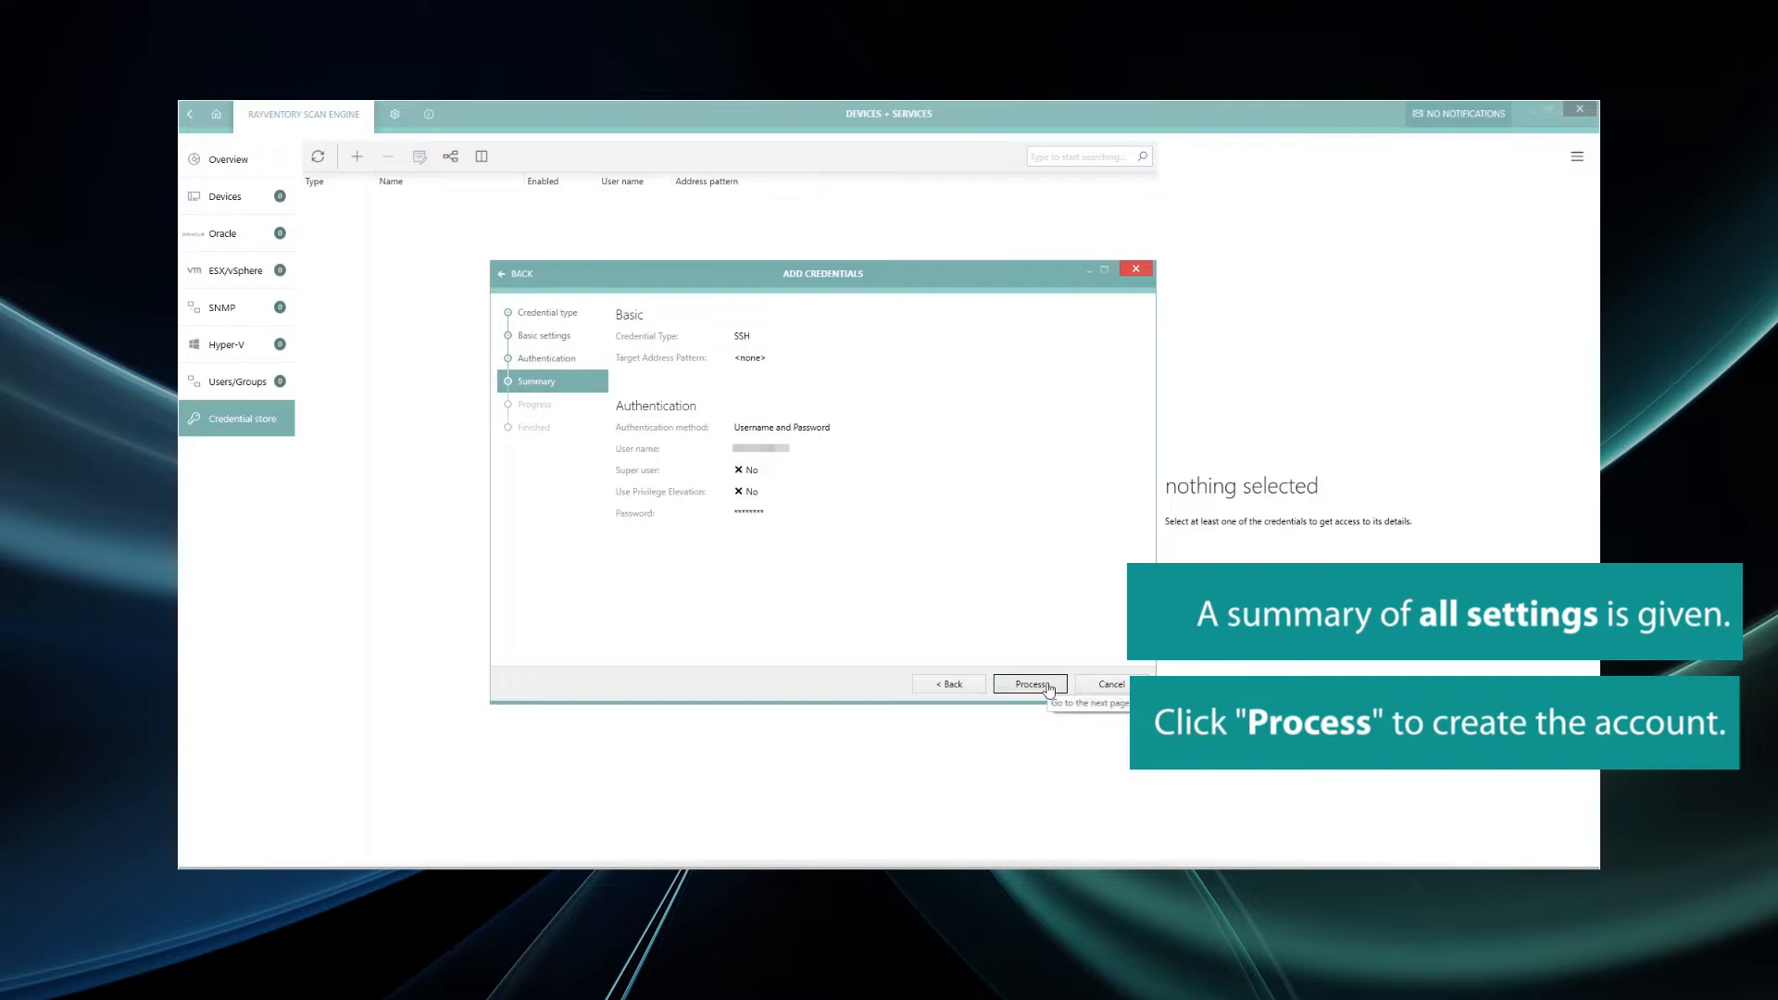
{"action": "left_click", "coordinate": [1047, 686]}
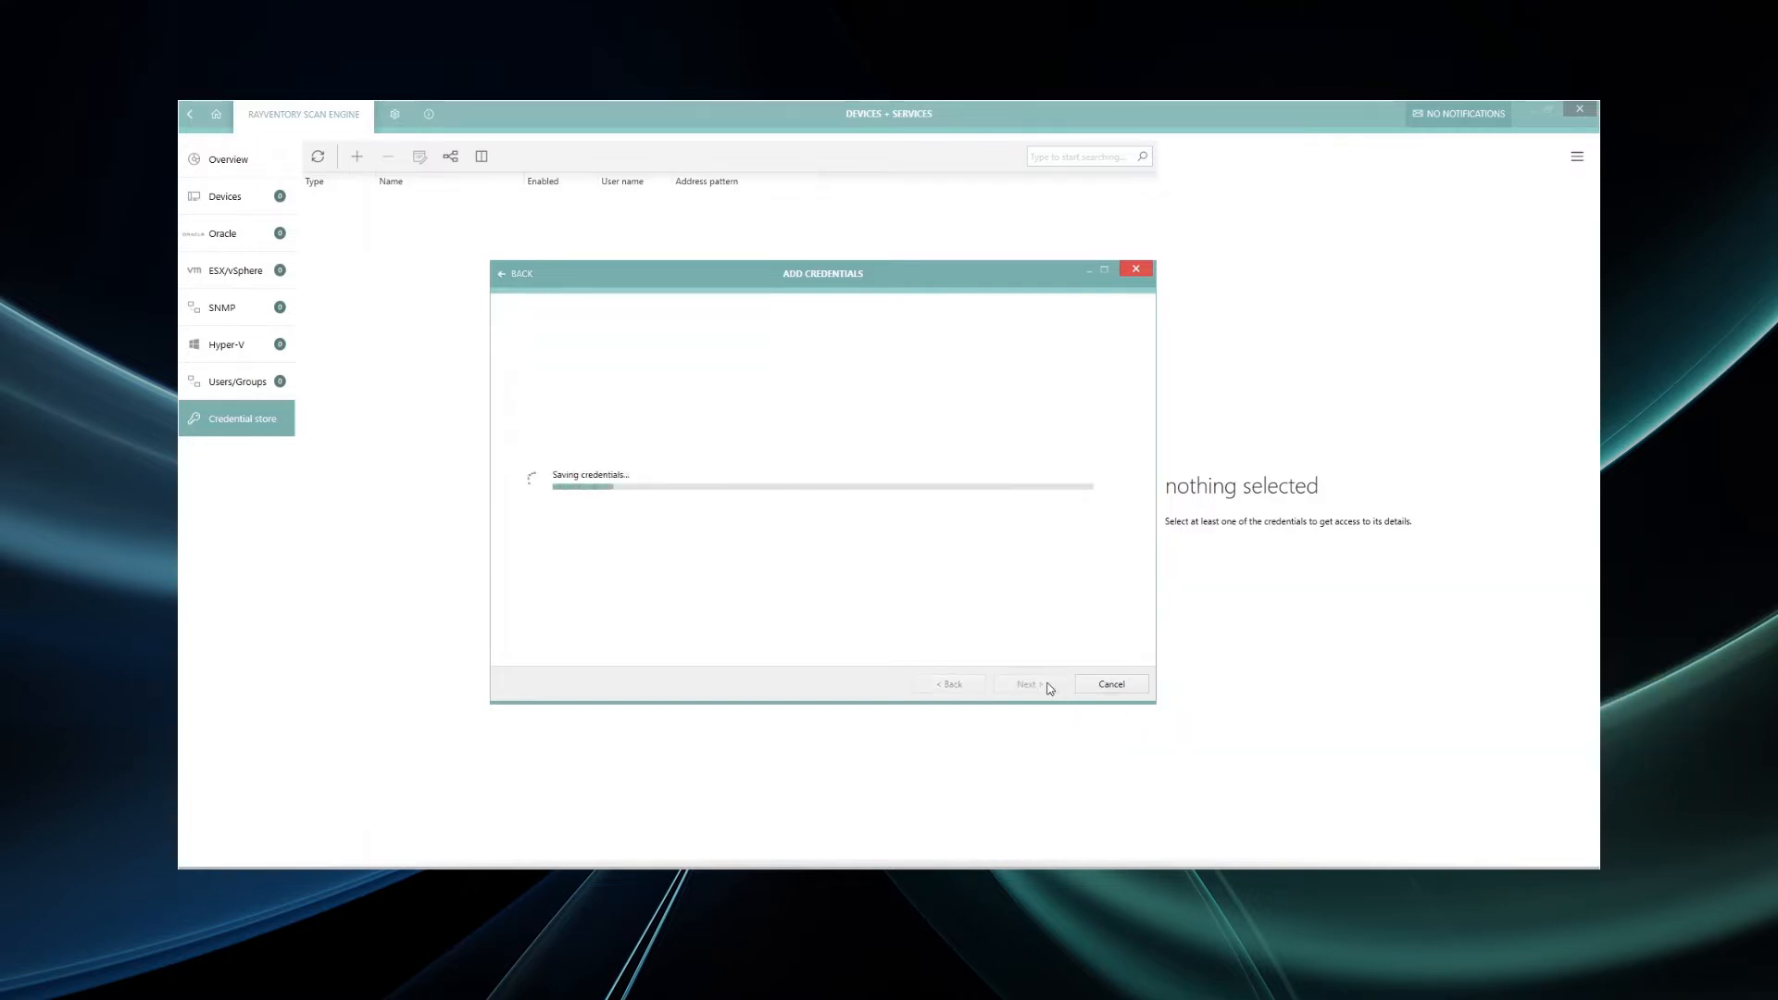
- Finish the credential wizard and switch to the Devices list
{"action": "left_click", "coordinate": [1044, 685]}
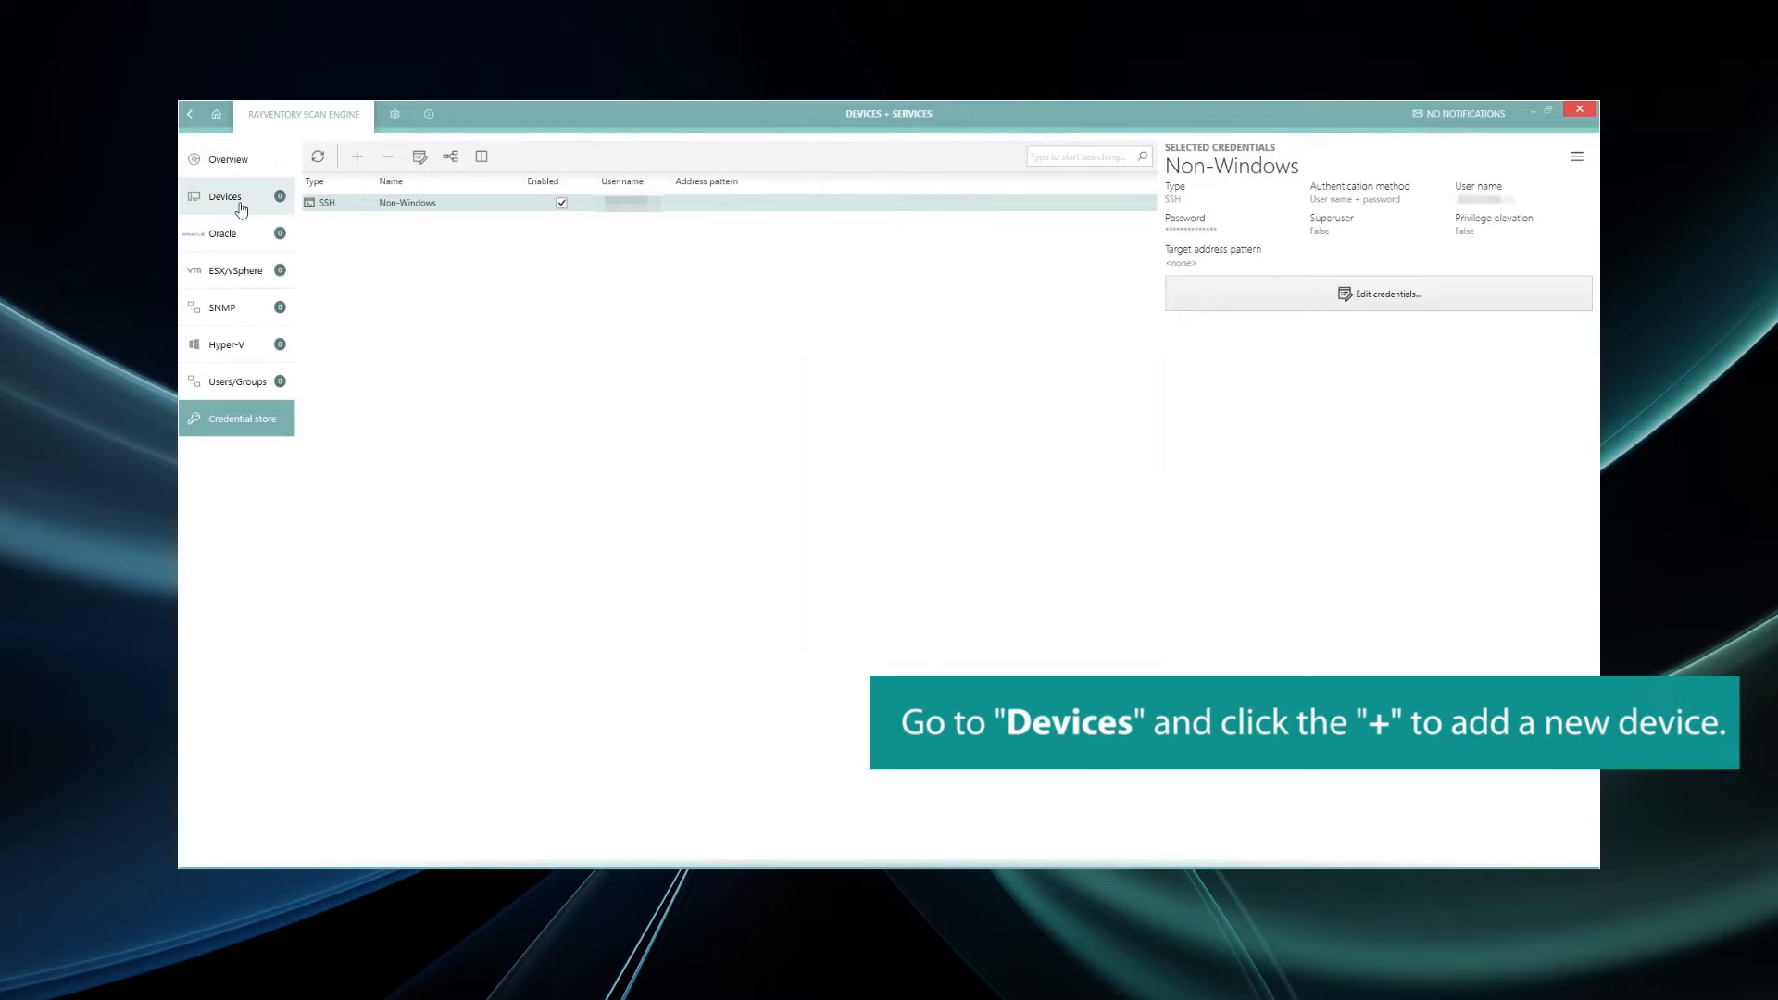
{"action": "left_click", "coordinate": [237, 198]}
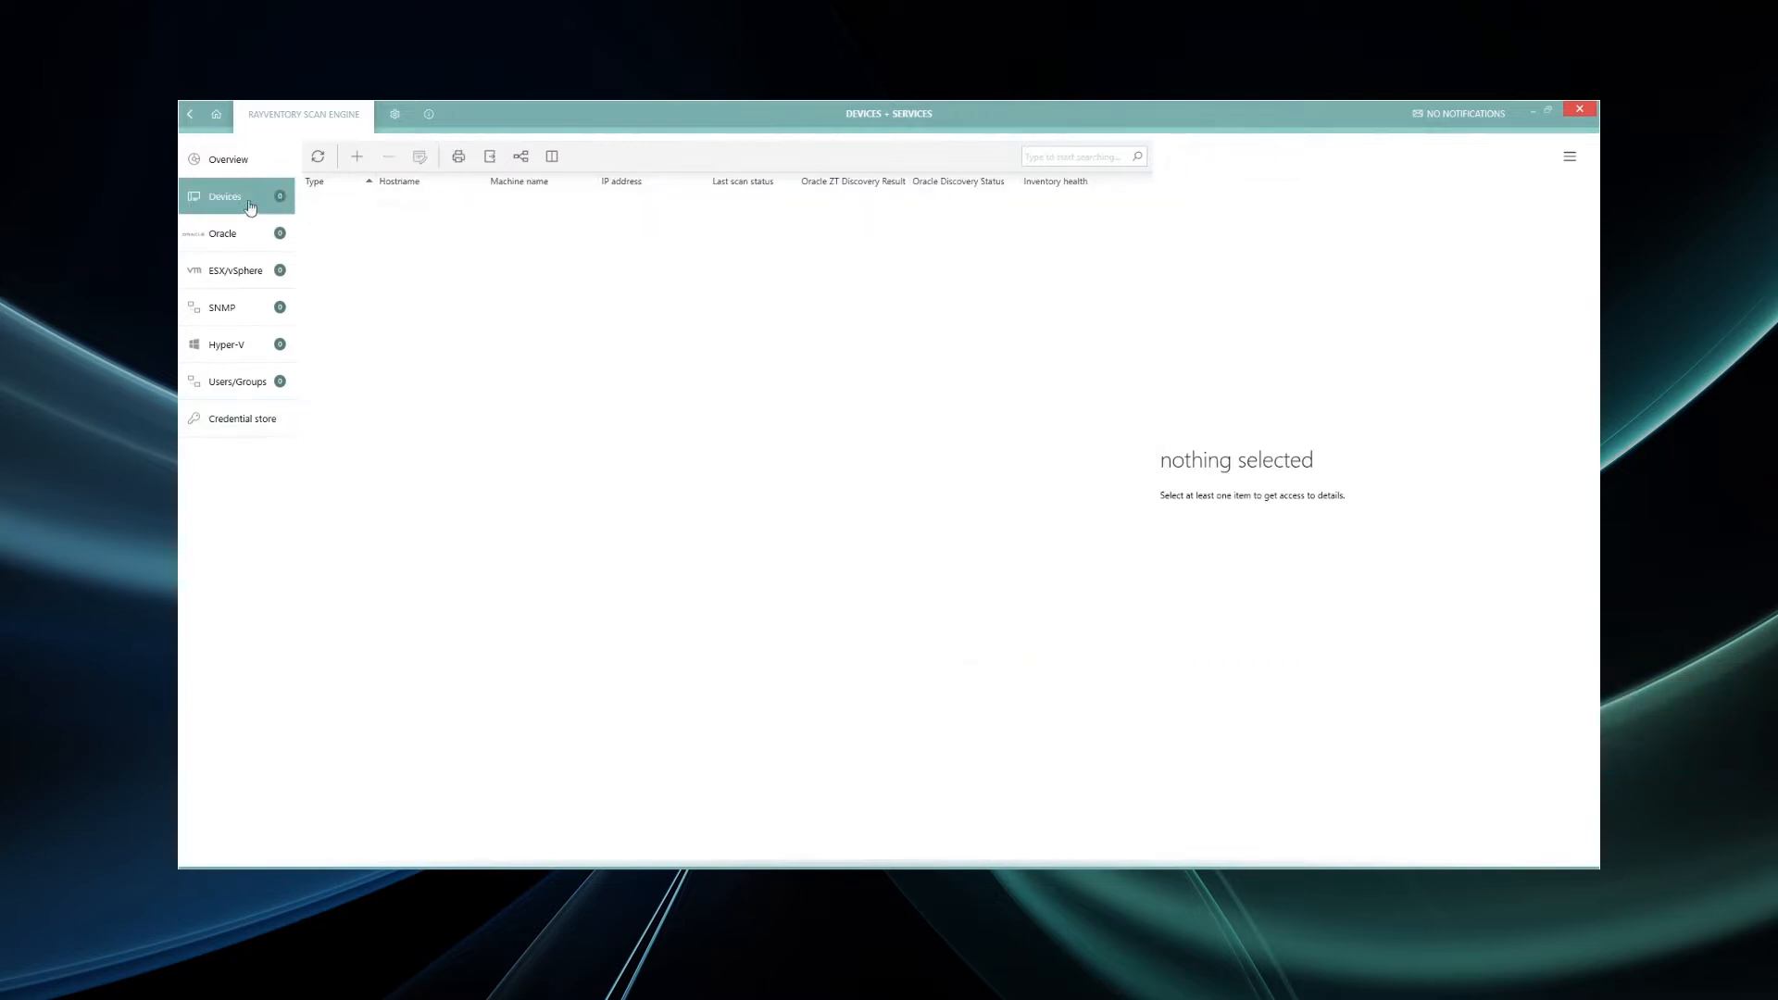
- Create a new Unix device and copy its IP address from the Ubuntu notes in Notepad
{"action": "left_click", "coordinate": [358, 159]}
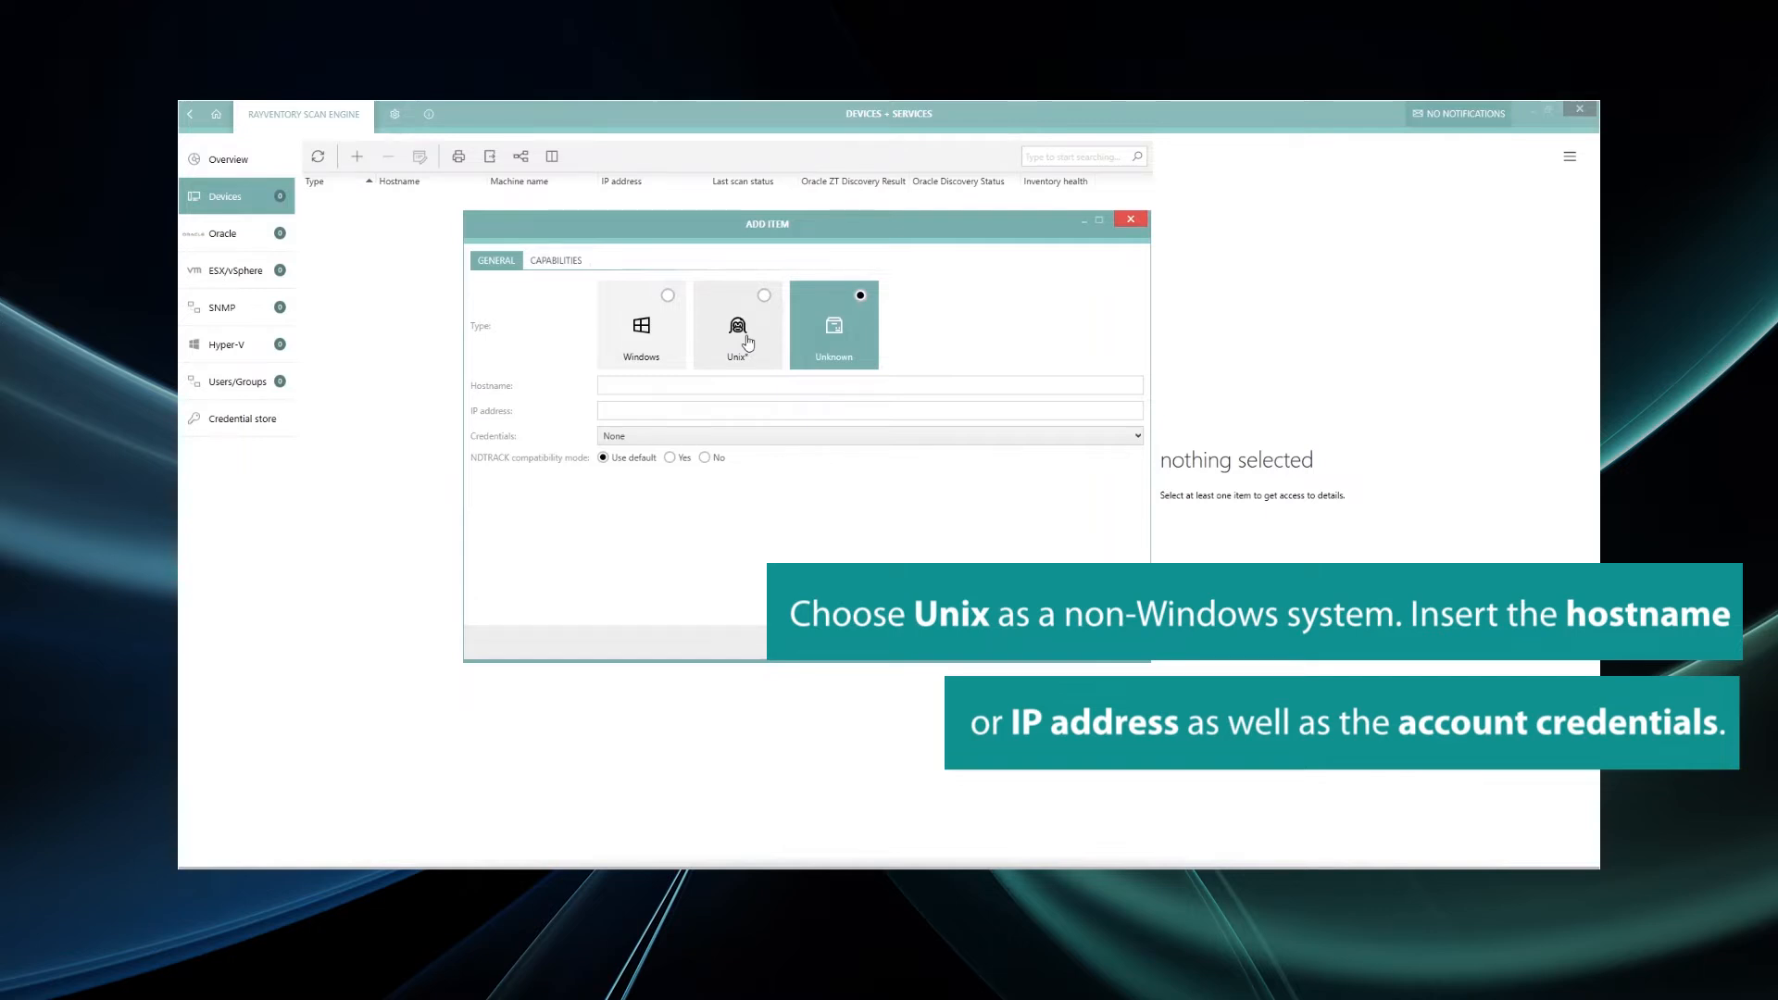
{"action": "left_click", "coordinate": [746, 341]}
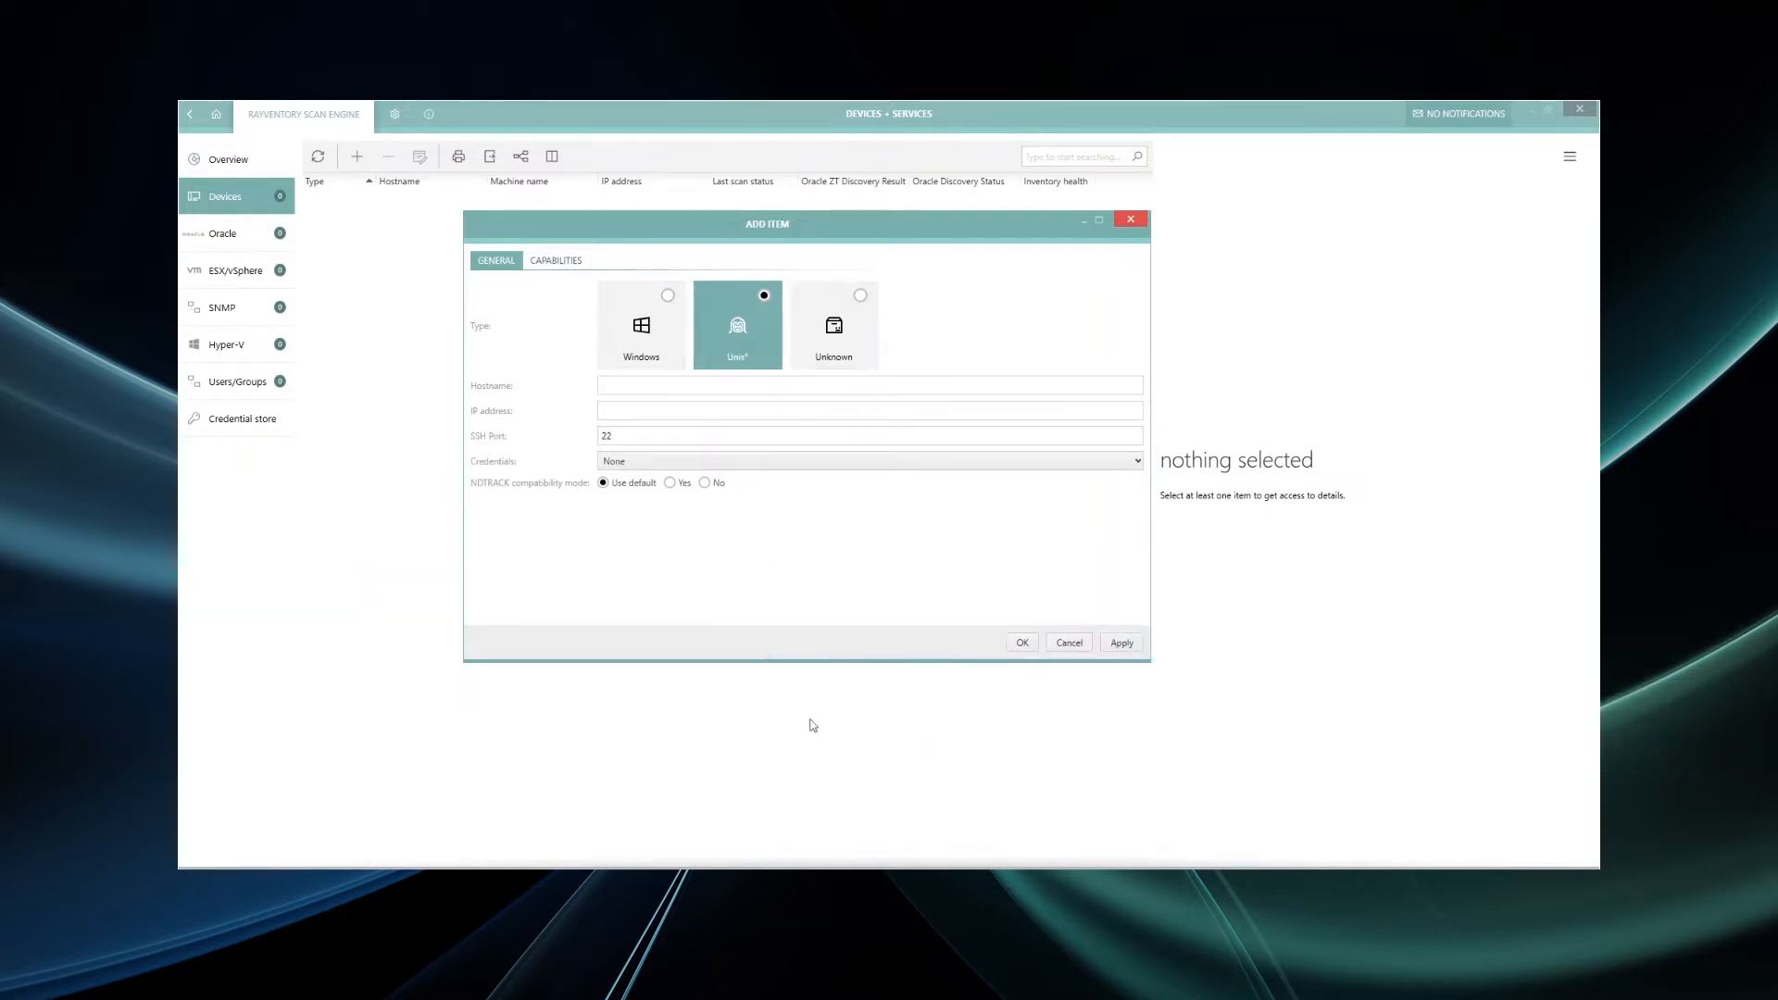
{"action": "key", "text": "alt+Tab"}
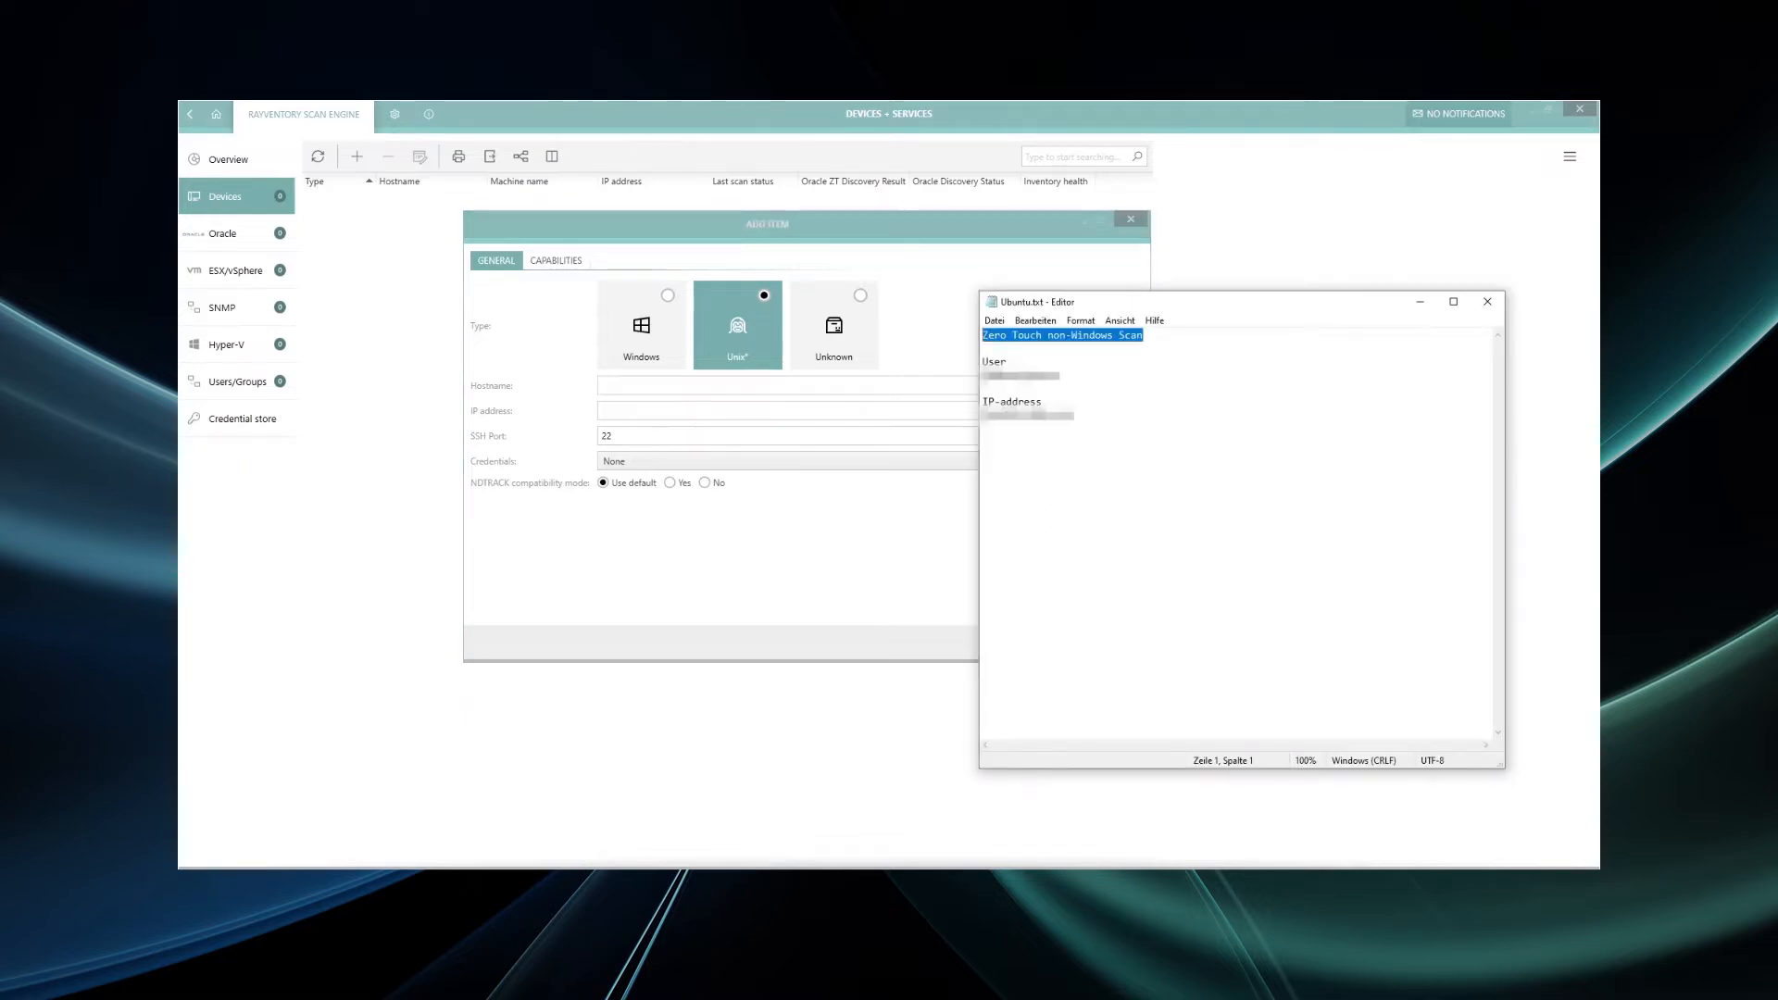
{"action": "left_click_drag", "start_coordinate": [984, 416], "coordinate": [1074, 415]}
{"action": "right_click", "coordinate": [1026, 416]}
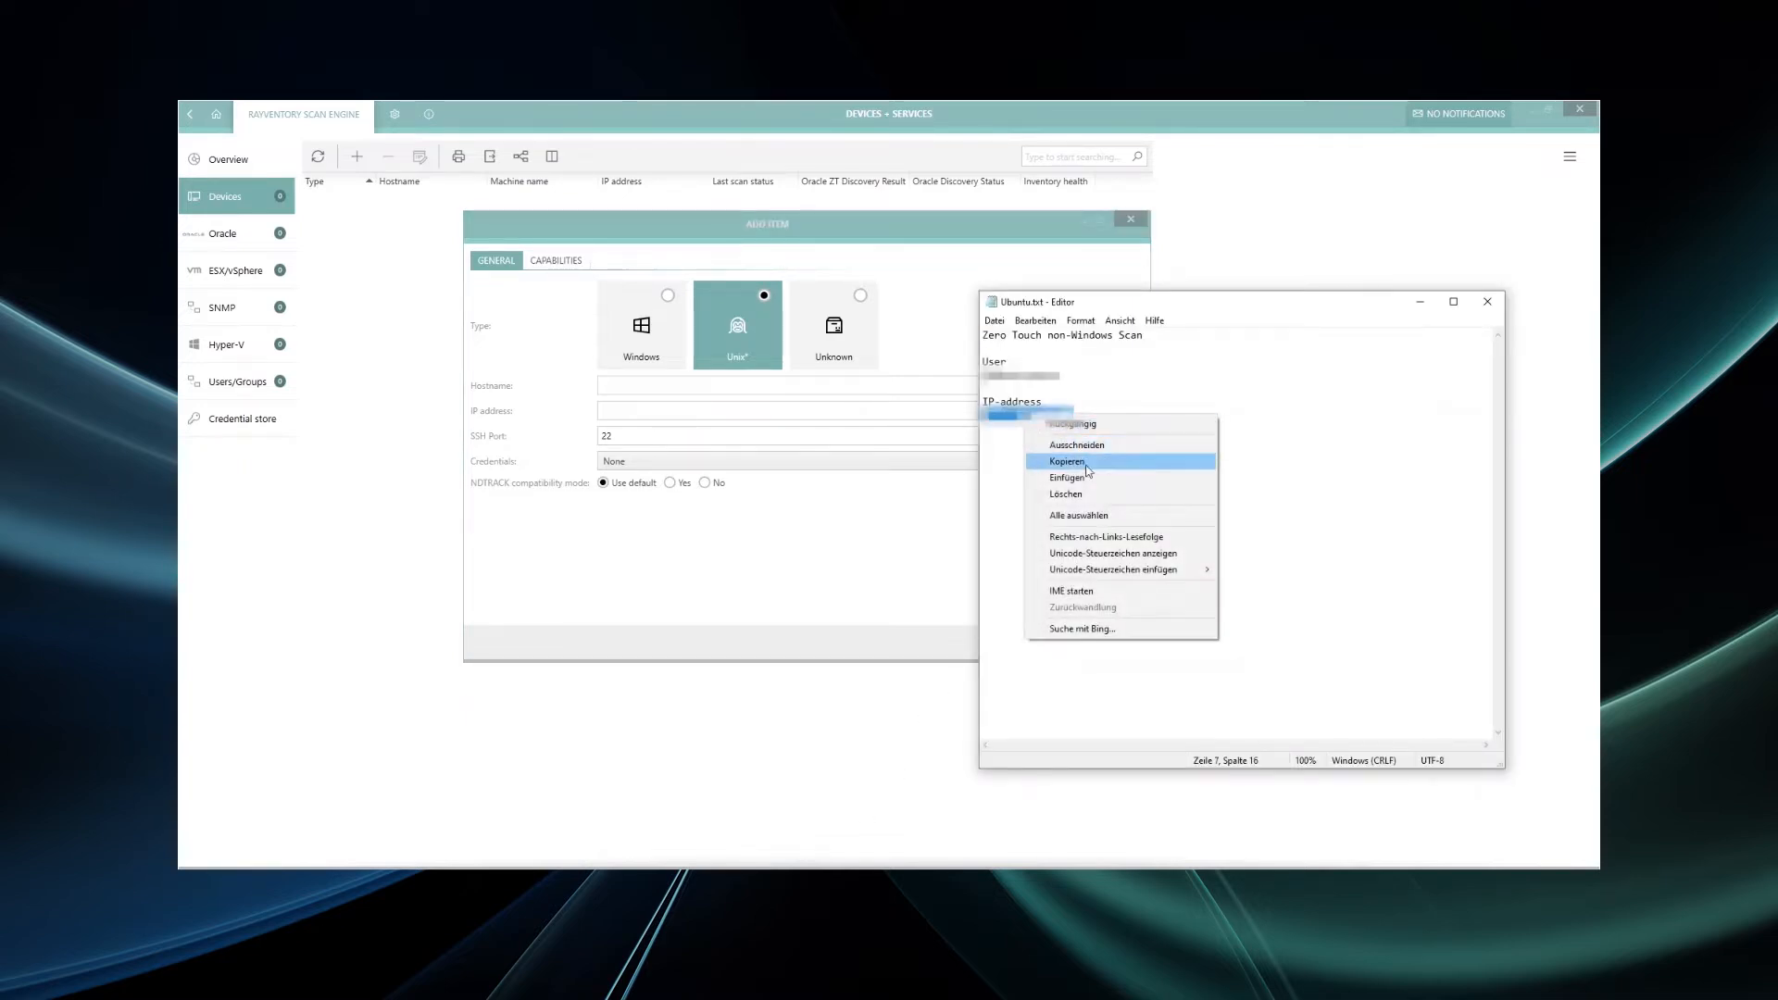
{"action": "left_click", "coordinate": [1088, 468]}
- Paste the IP address into the device and assign it the Non-Windows credential
{"action": "left_click", "coordinate": [646, 412]}
{"action": "key", "text": "ctrl+v"}
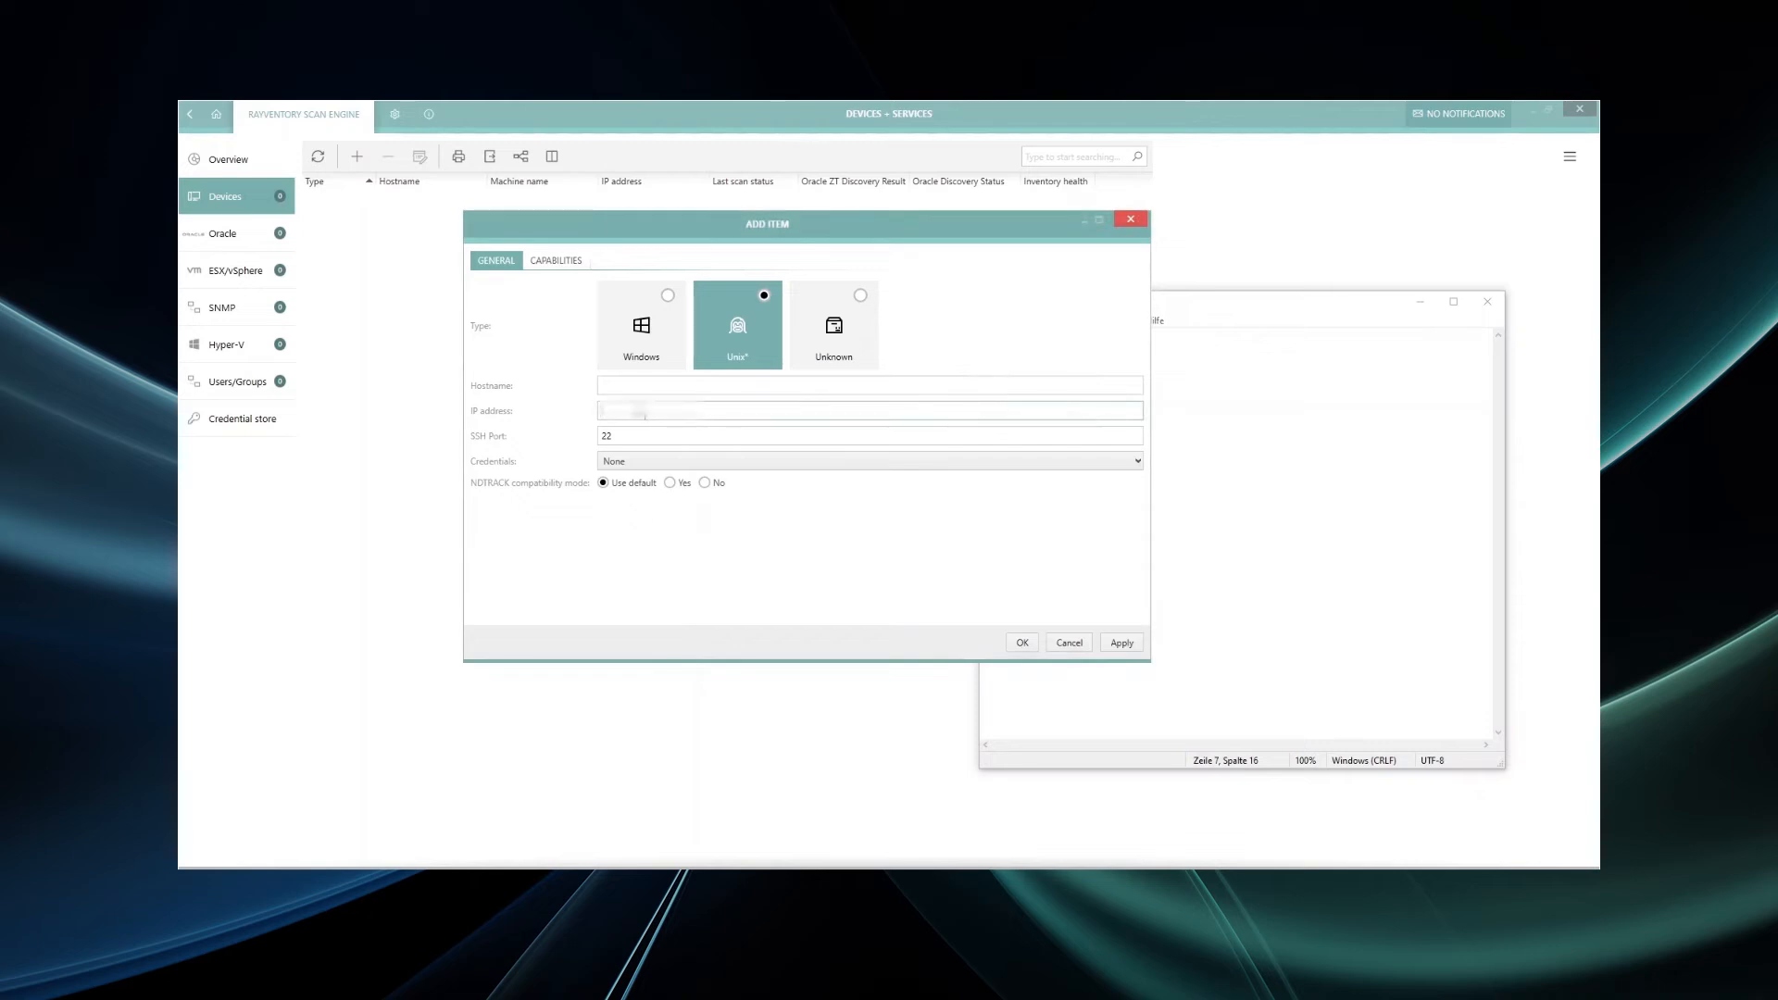
{"action": "right_click", "coordinate": [645, 413]}
{"action": "left_click", "coordinate": [723, 459]}
{"action": "left_click", "coordinate": [746, 460]}
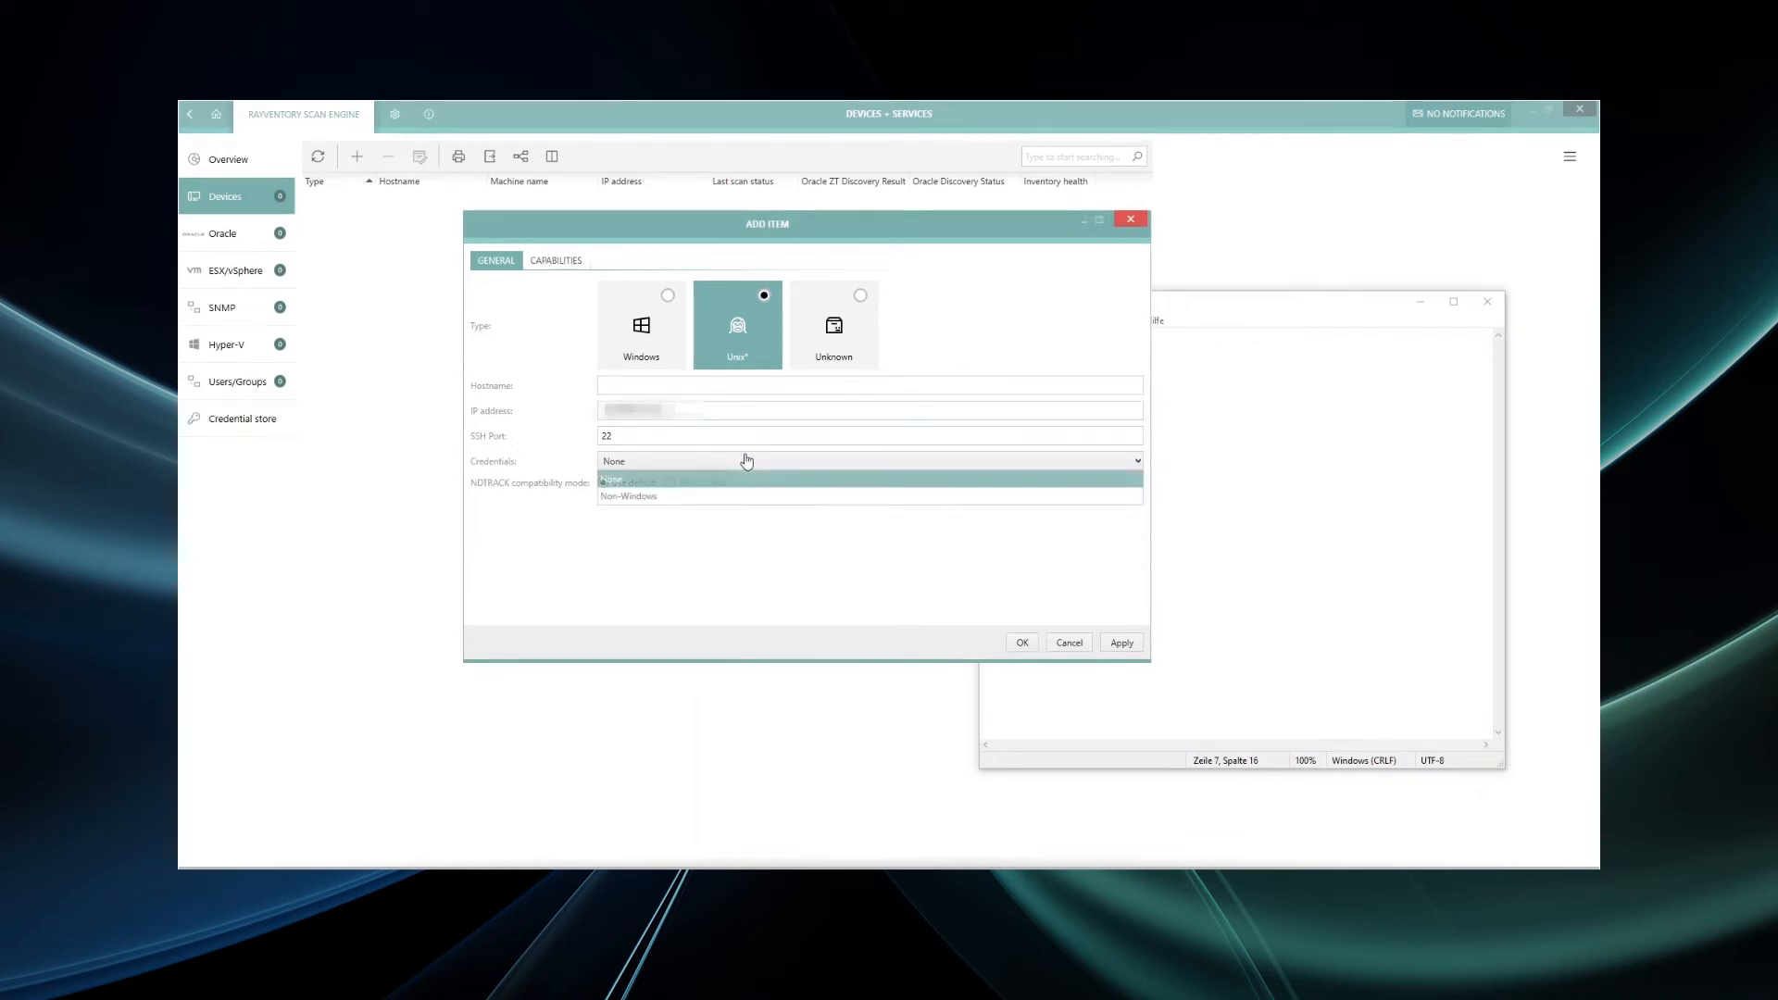
{"action": "left_click", "coordinate": [741, 497]}
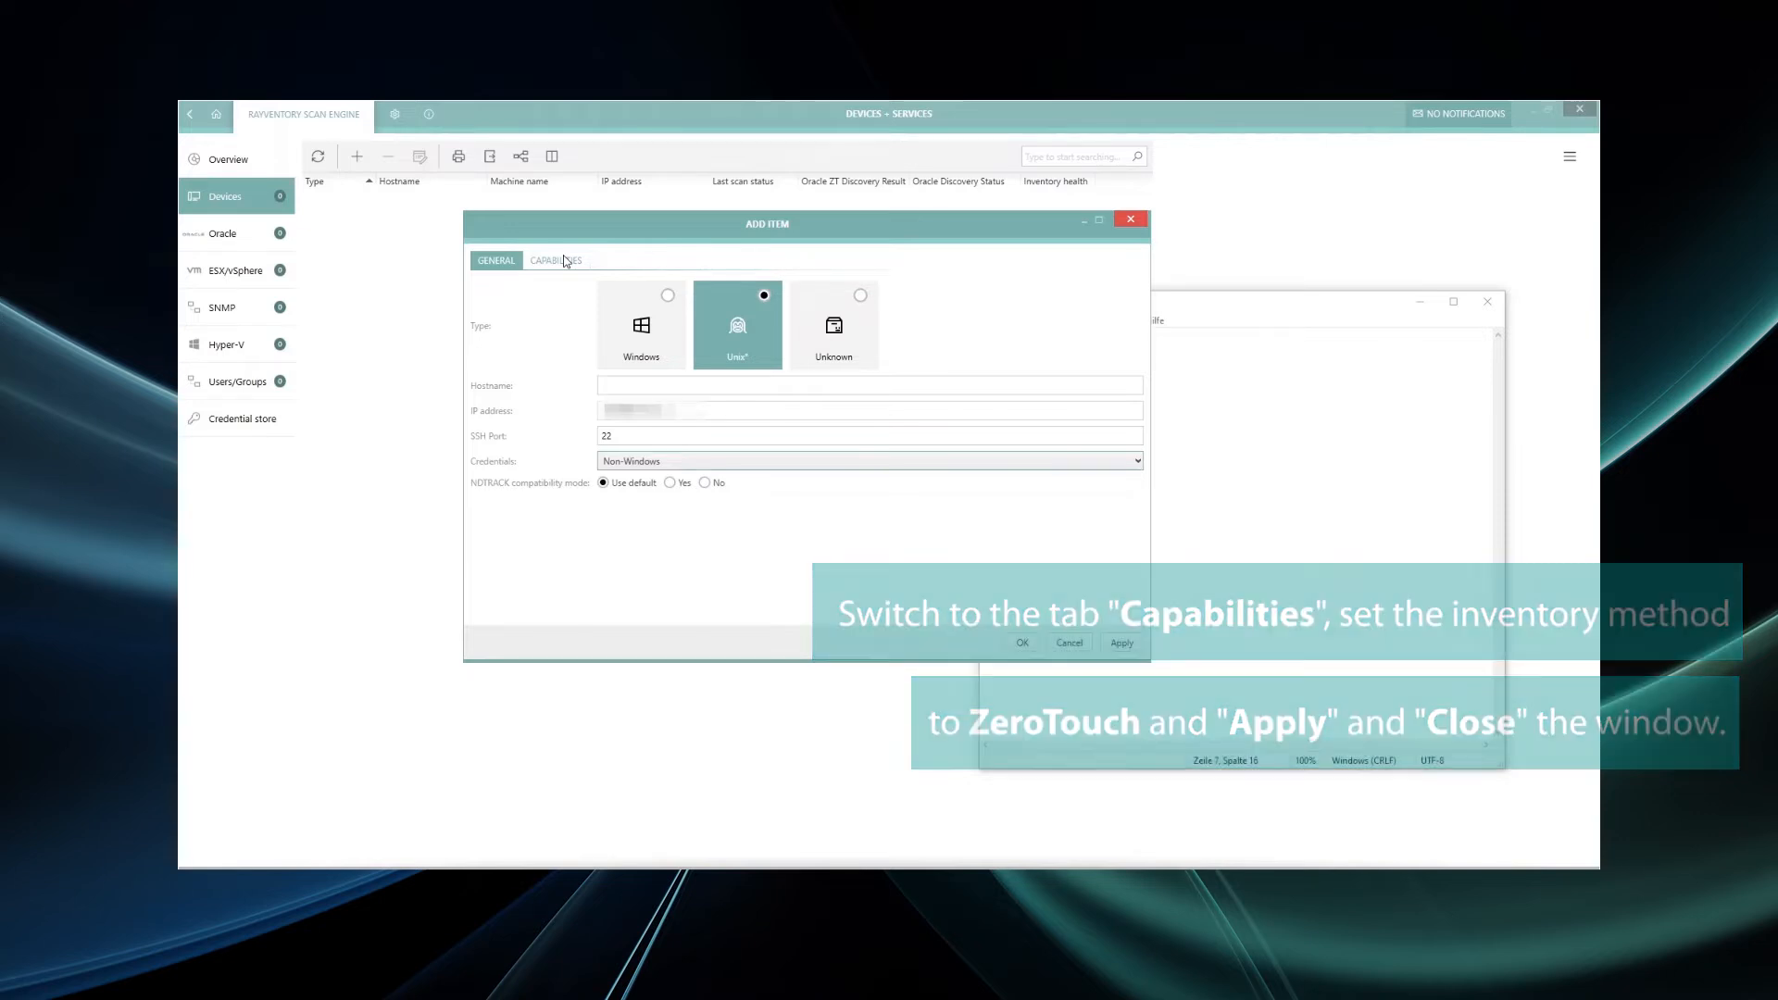
- Turn off Remote execution under Capabilities, apply and close, then select the new UNIX device
{"action": "left_click", "coordinate": [564, 260]}
{"action": "left_click", "coordinate": [539, 343]}
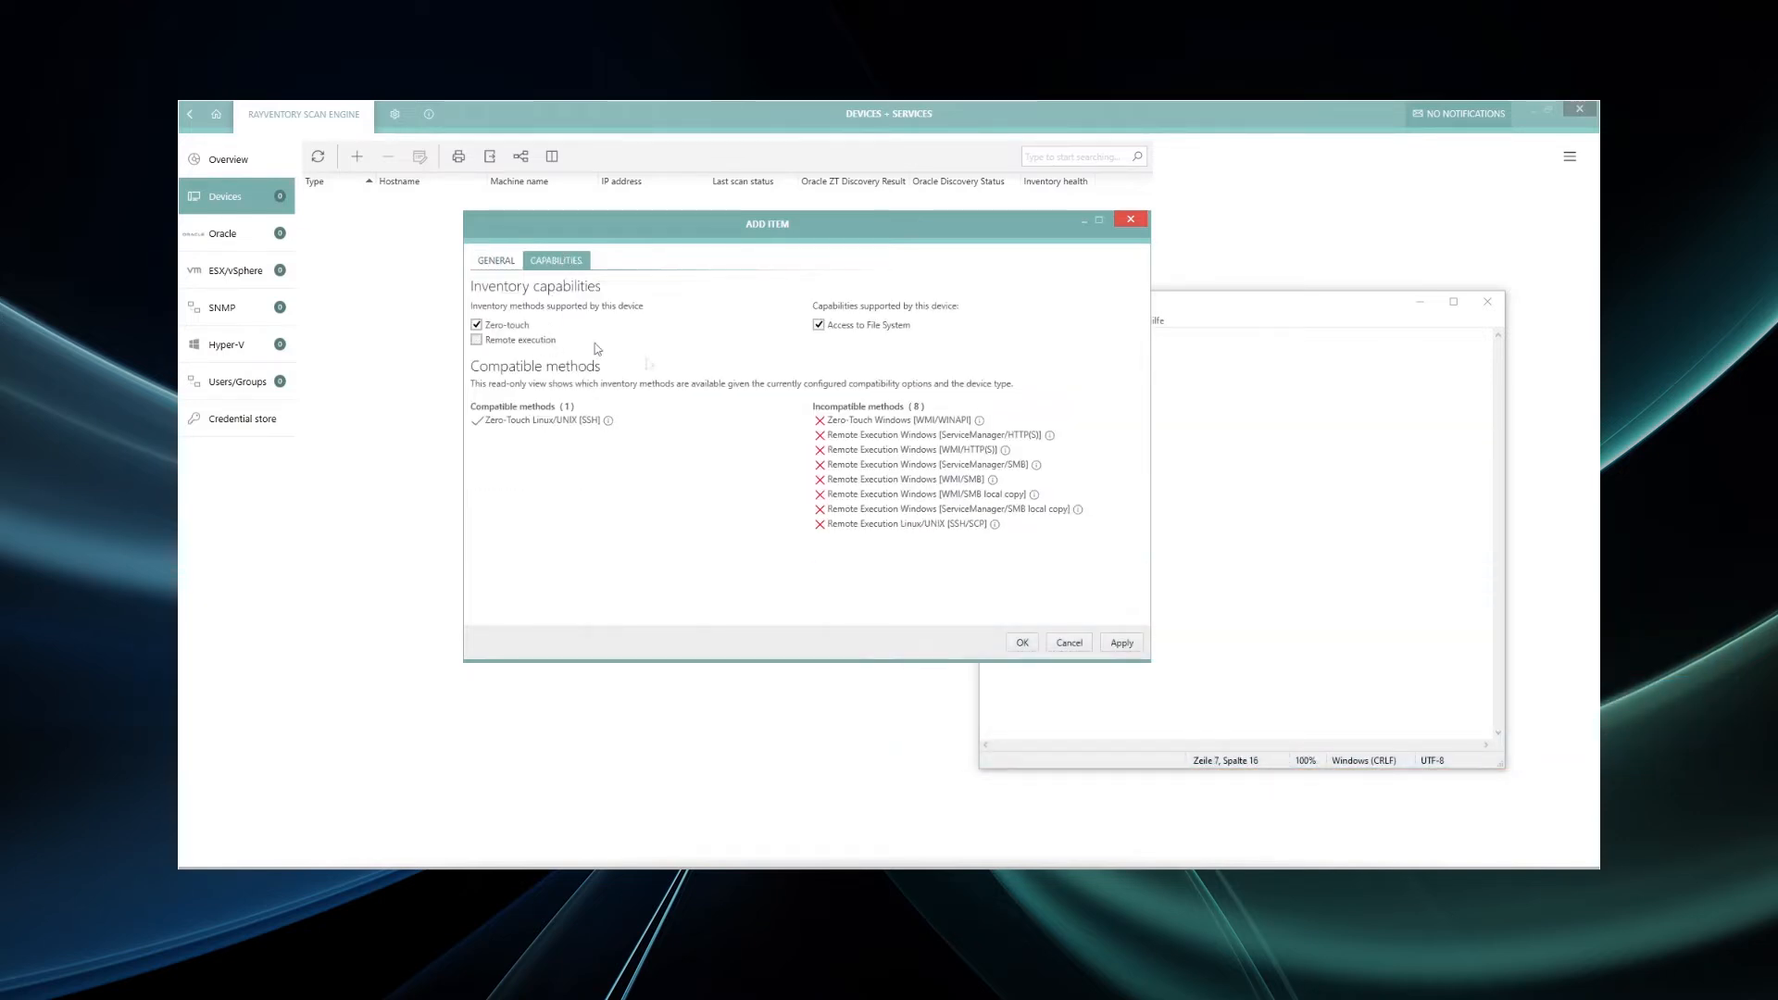
{"action": "left_click", "coordinate": [1118, 643]}
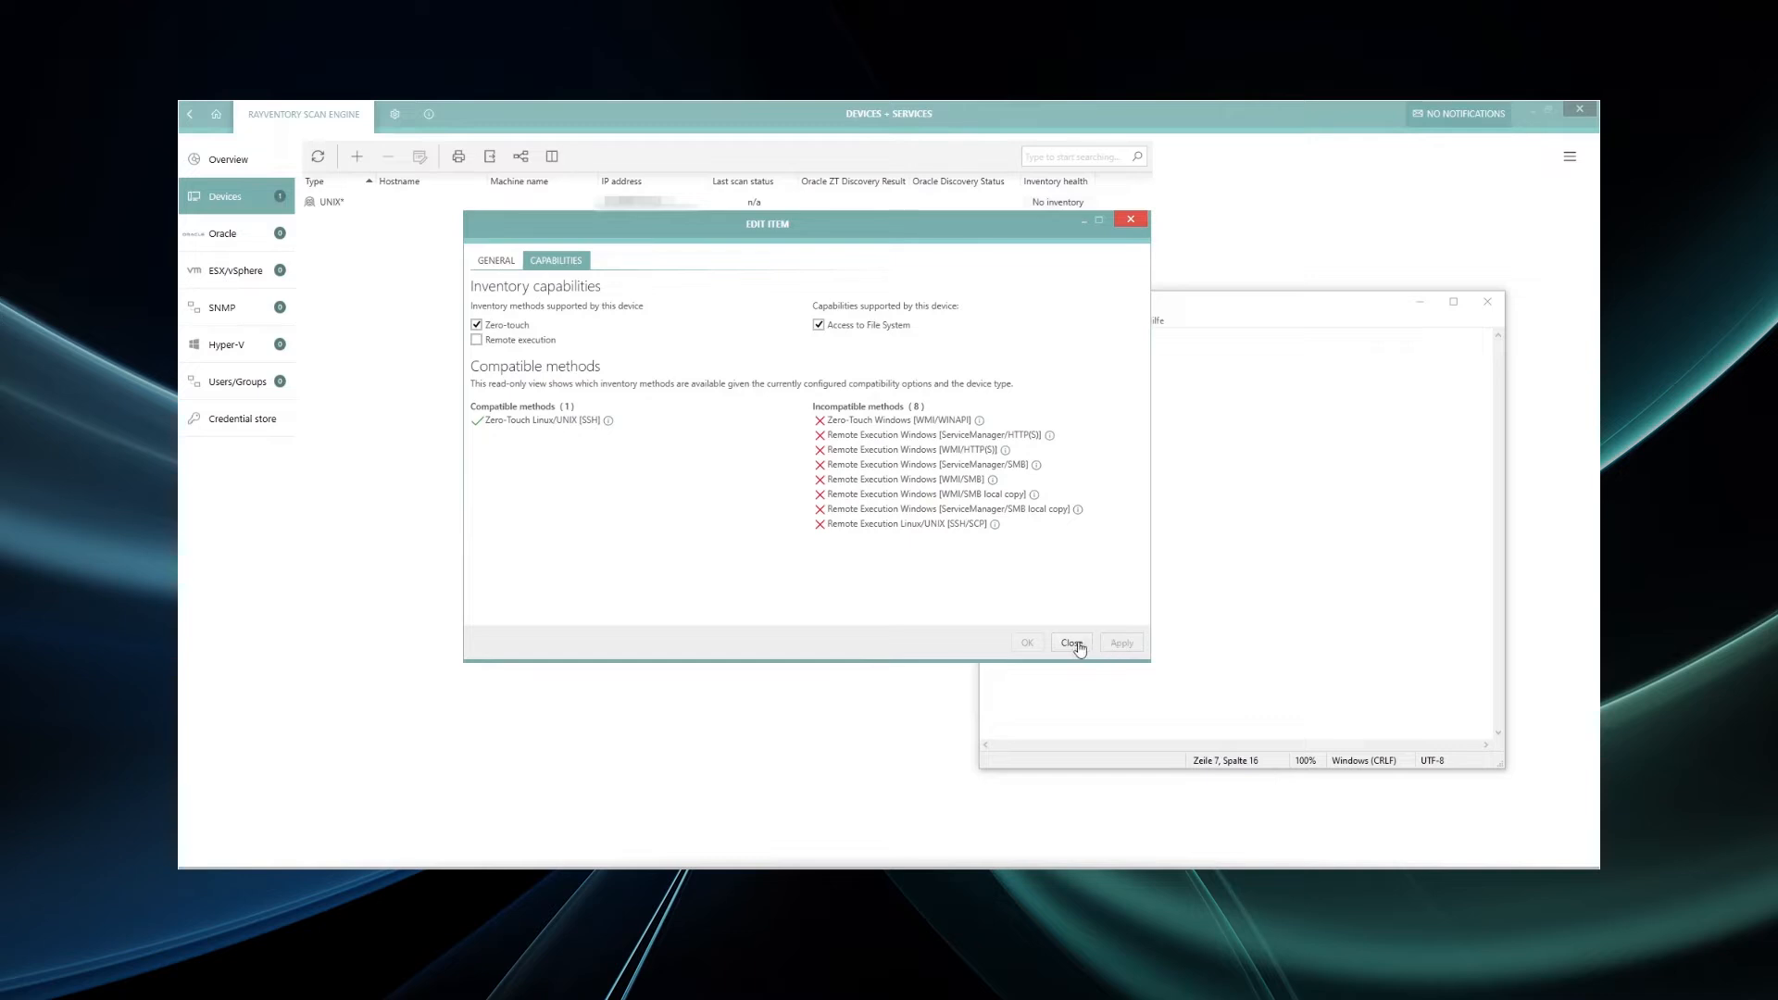
{"action": "left_click", "coordinate": [1076, 643]}
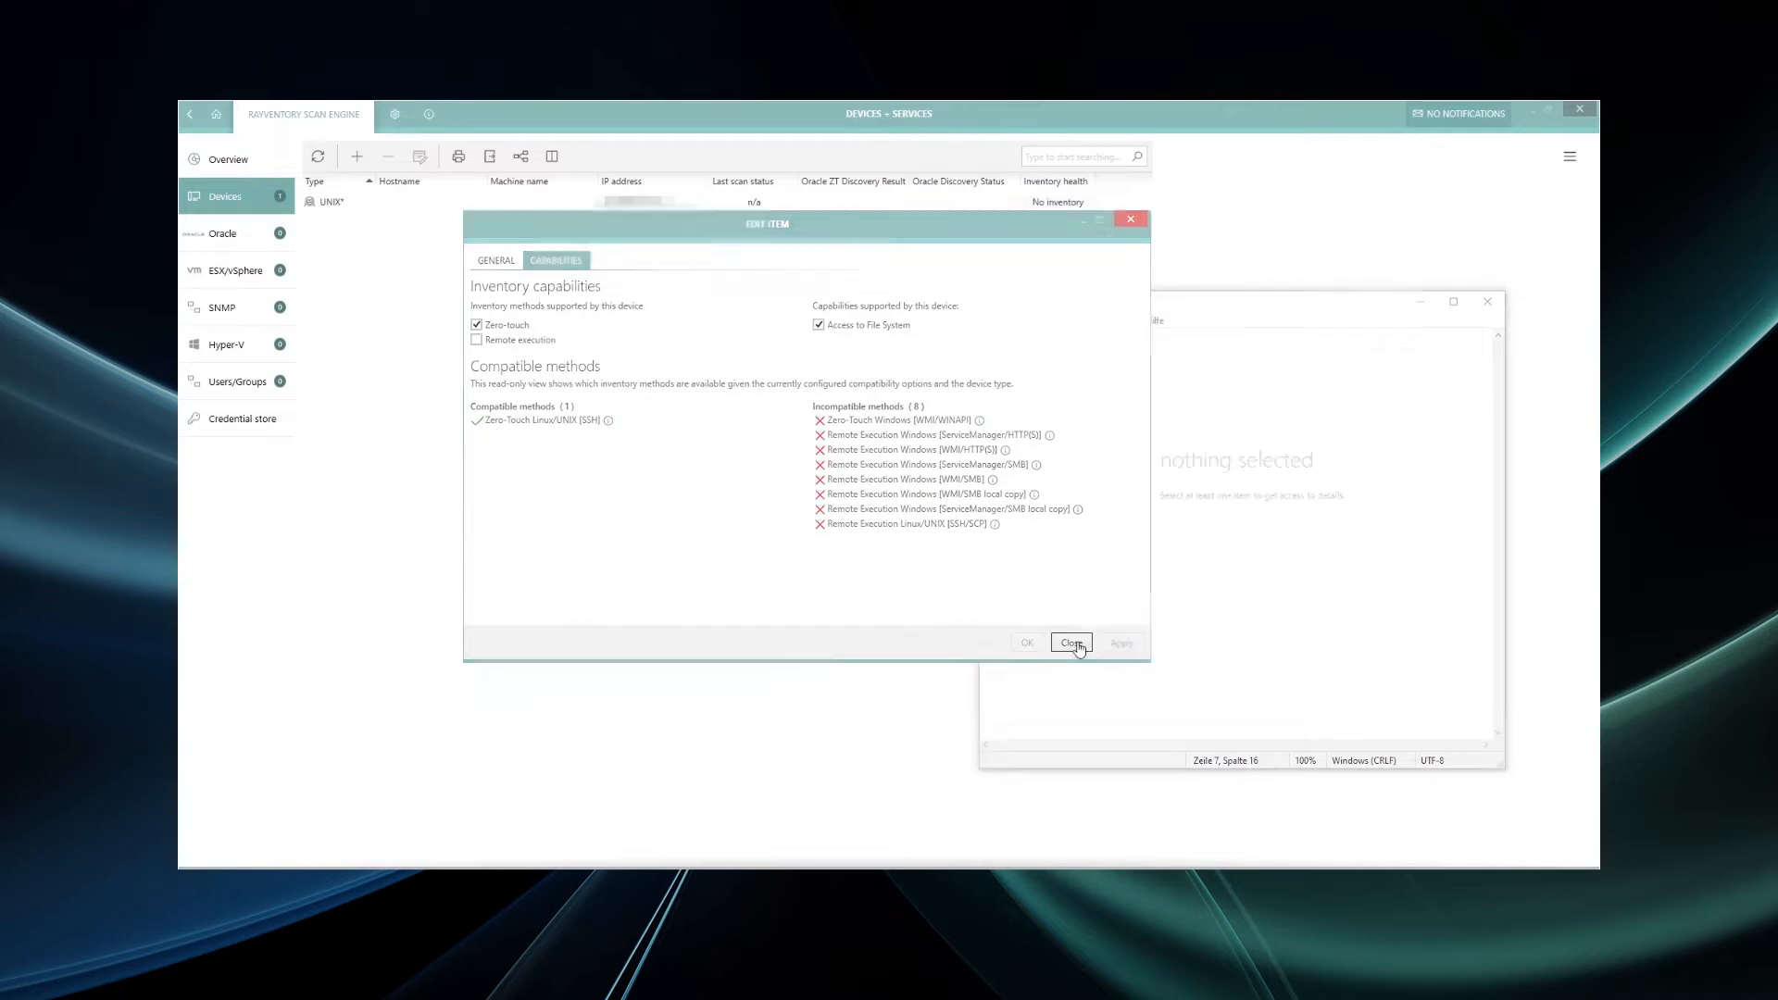
{"action": "left_click", "coordinate": [632, 206]}
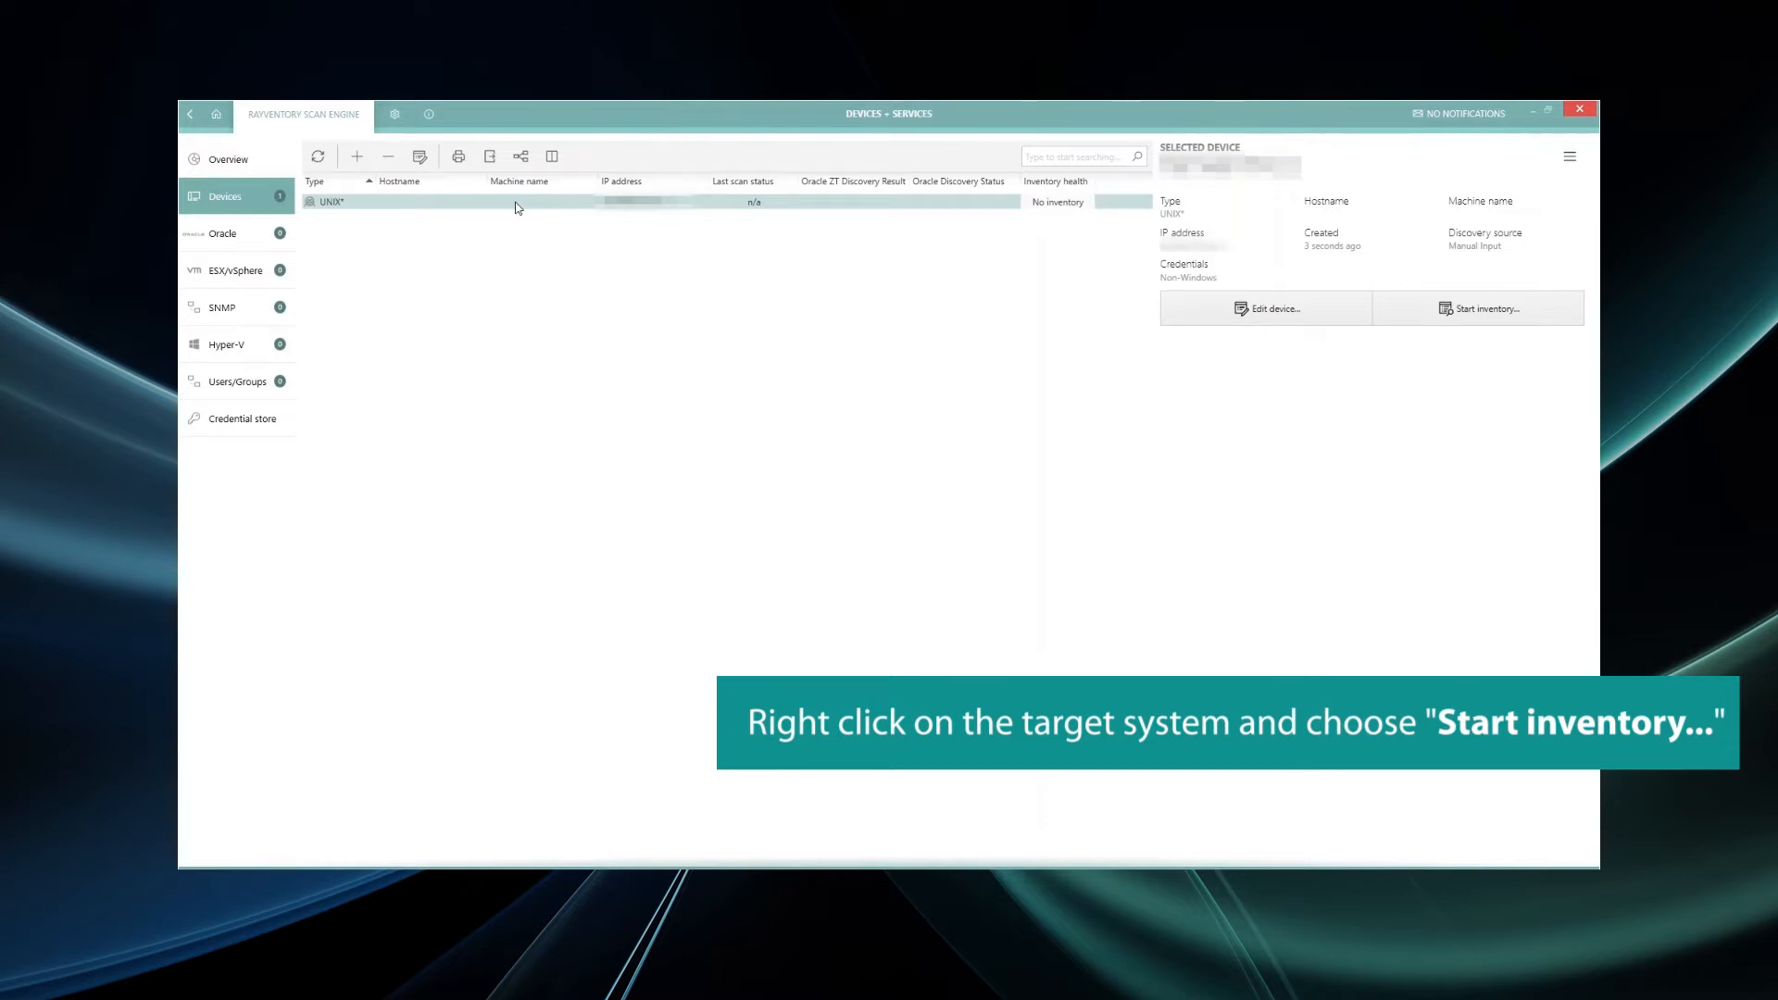
- Start an inventory of the UNIX device from its context menu
{"action": "right_click", "coordinate": [518, 206]}
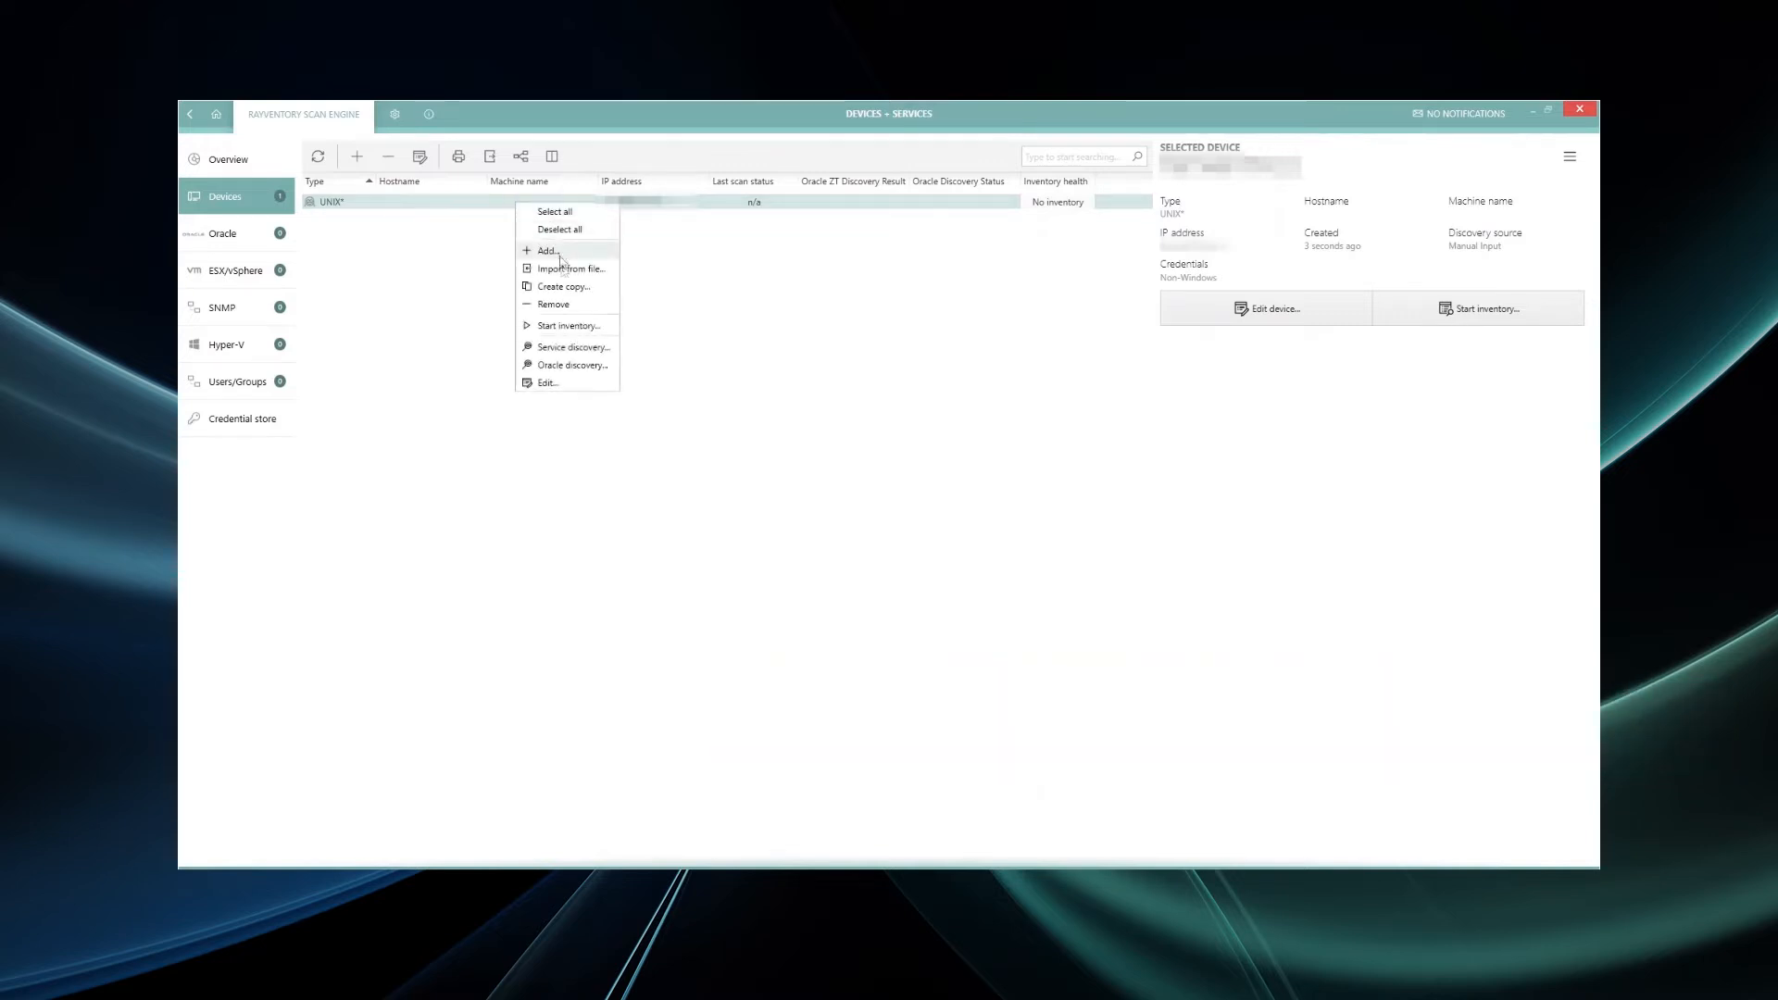
{"action": "left_click", "coordinate": [575, 328]}
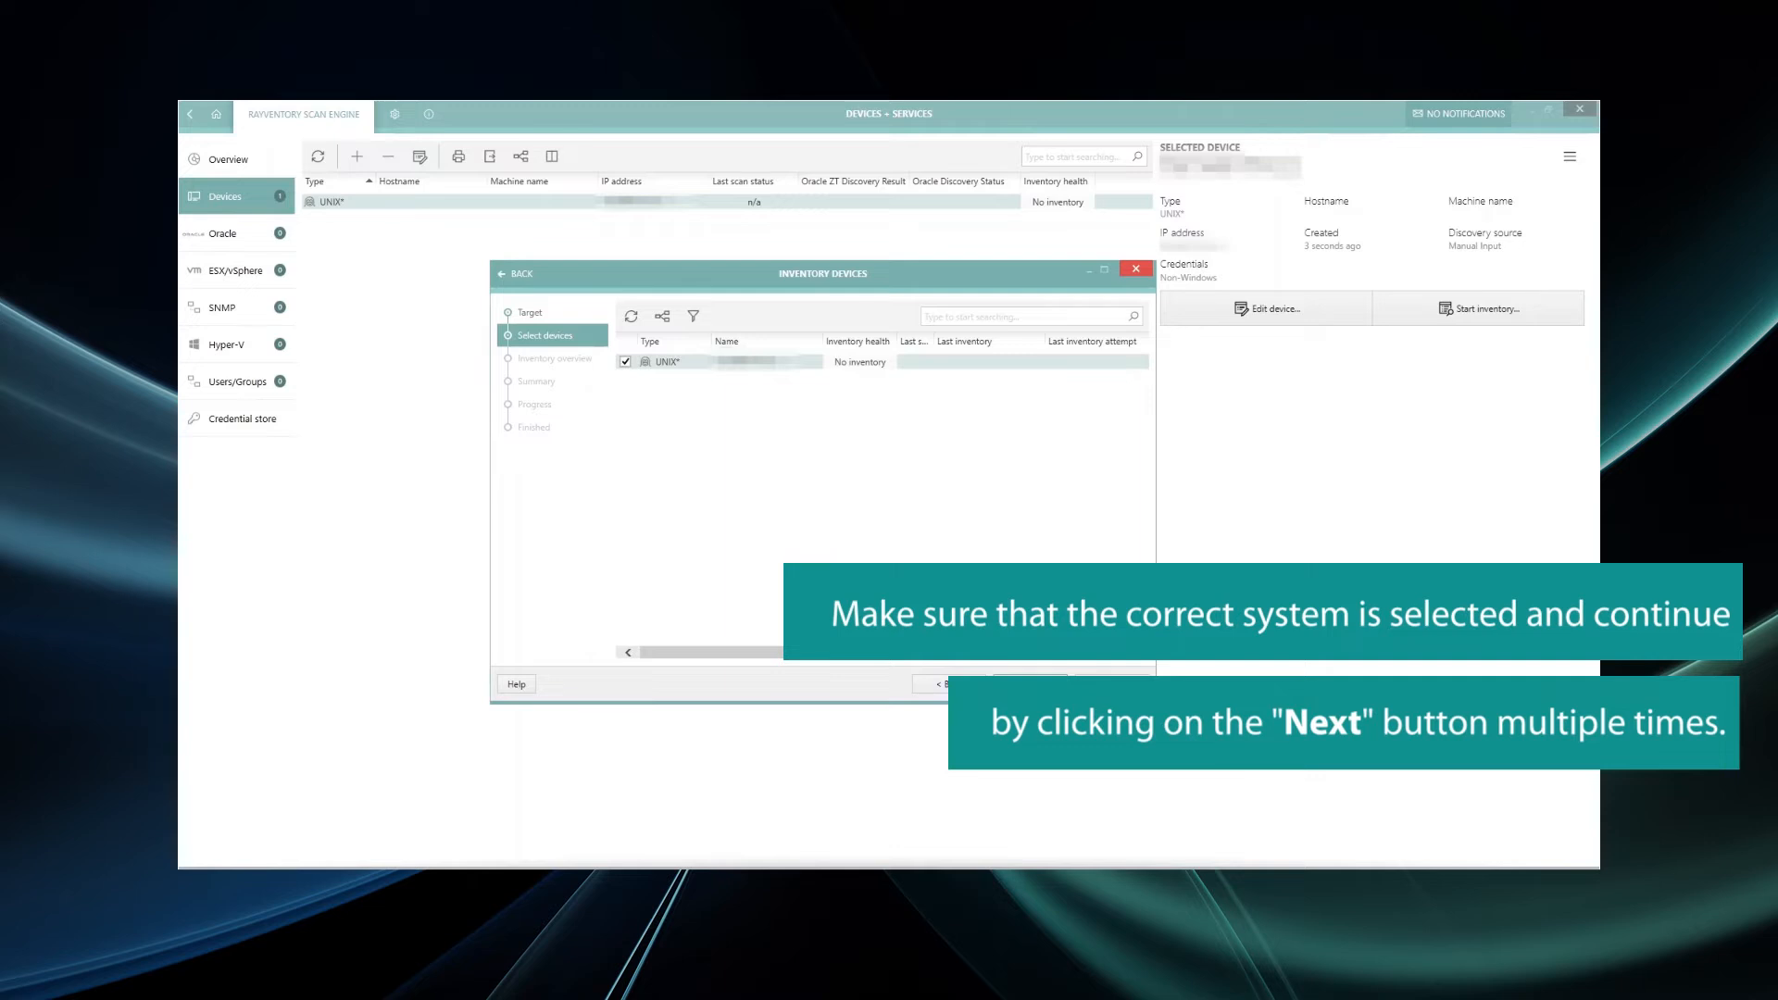
- Run the UNIX device inventory through the wizard and expand the target's Zero-Touch scan details
{"action": "left_click", "coordinate": [1030, 686]}
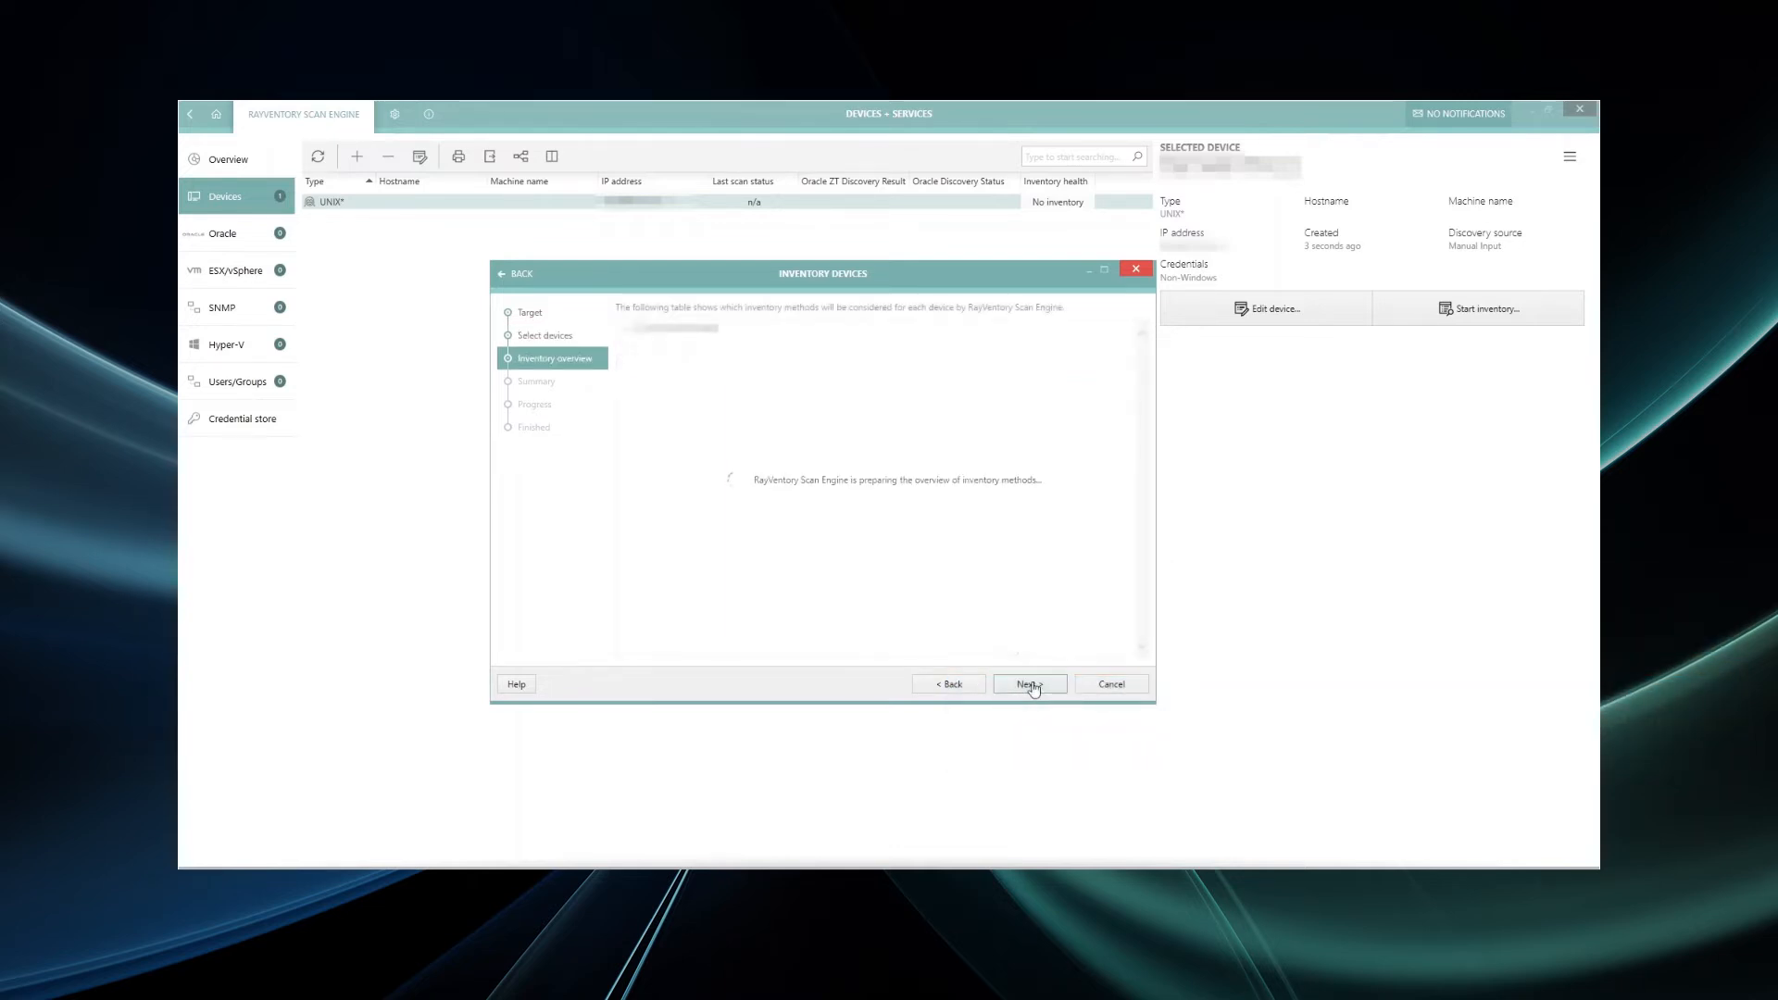
{"action": "left_click", "coordinate": [1031, 685]}
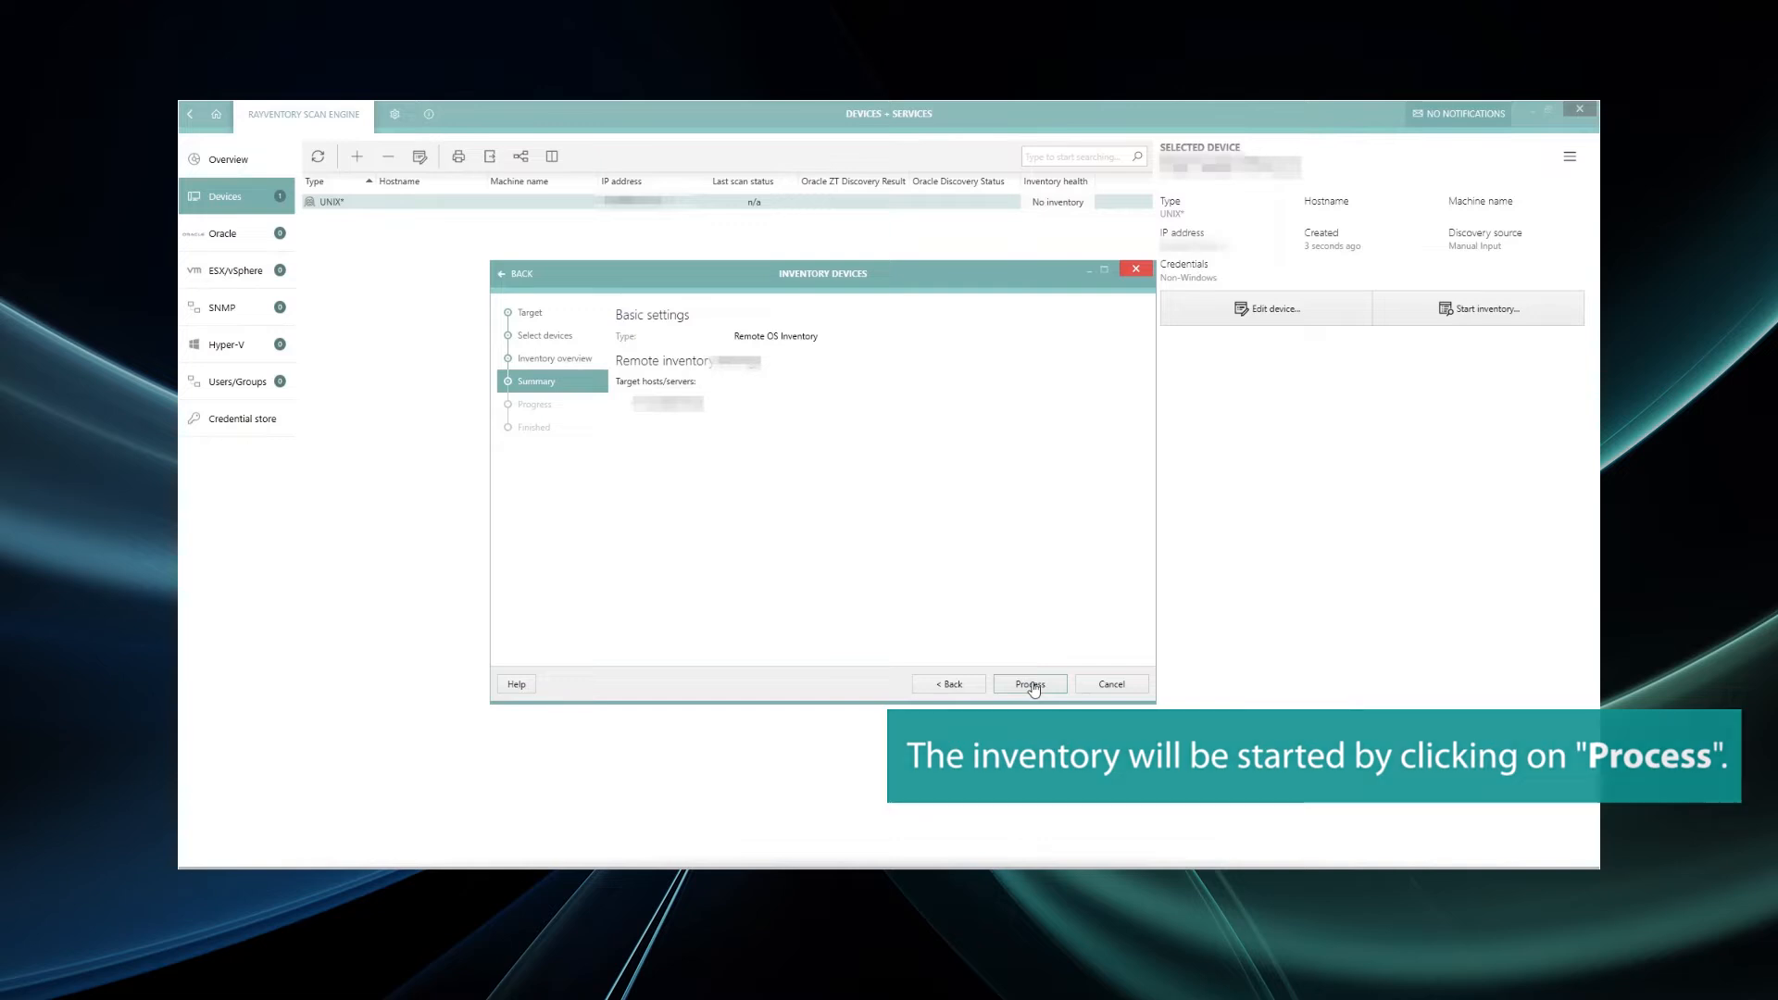
{"action": "left_click", "coordinate": [1034, 686]}
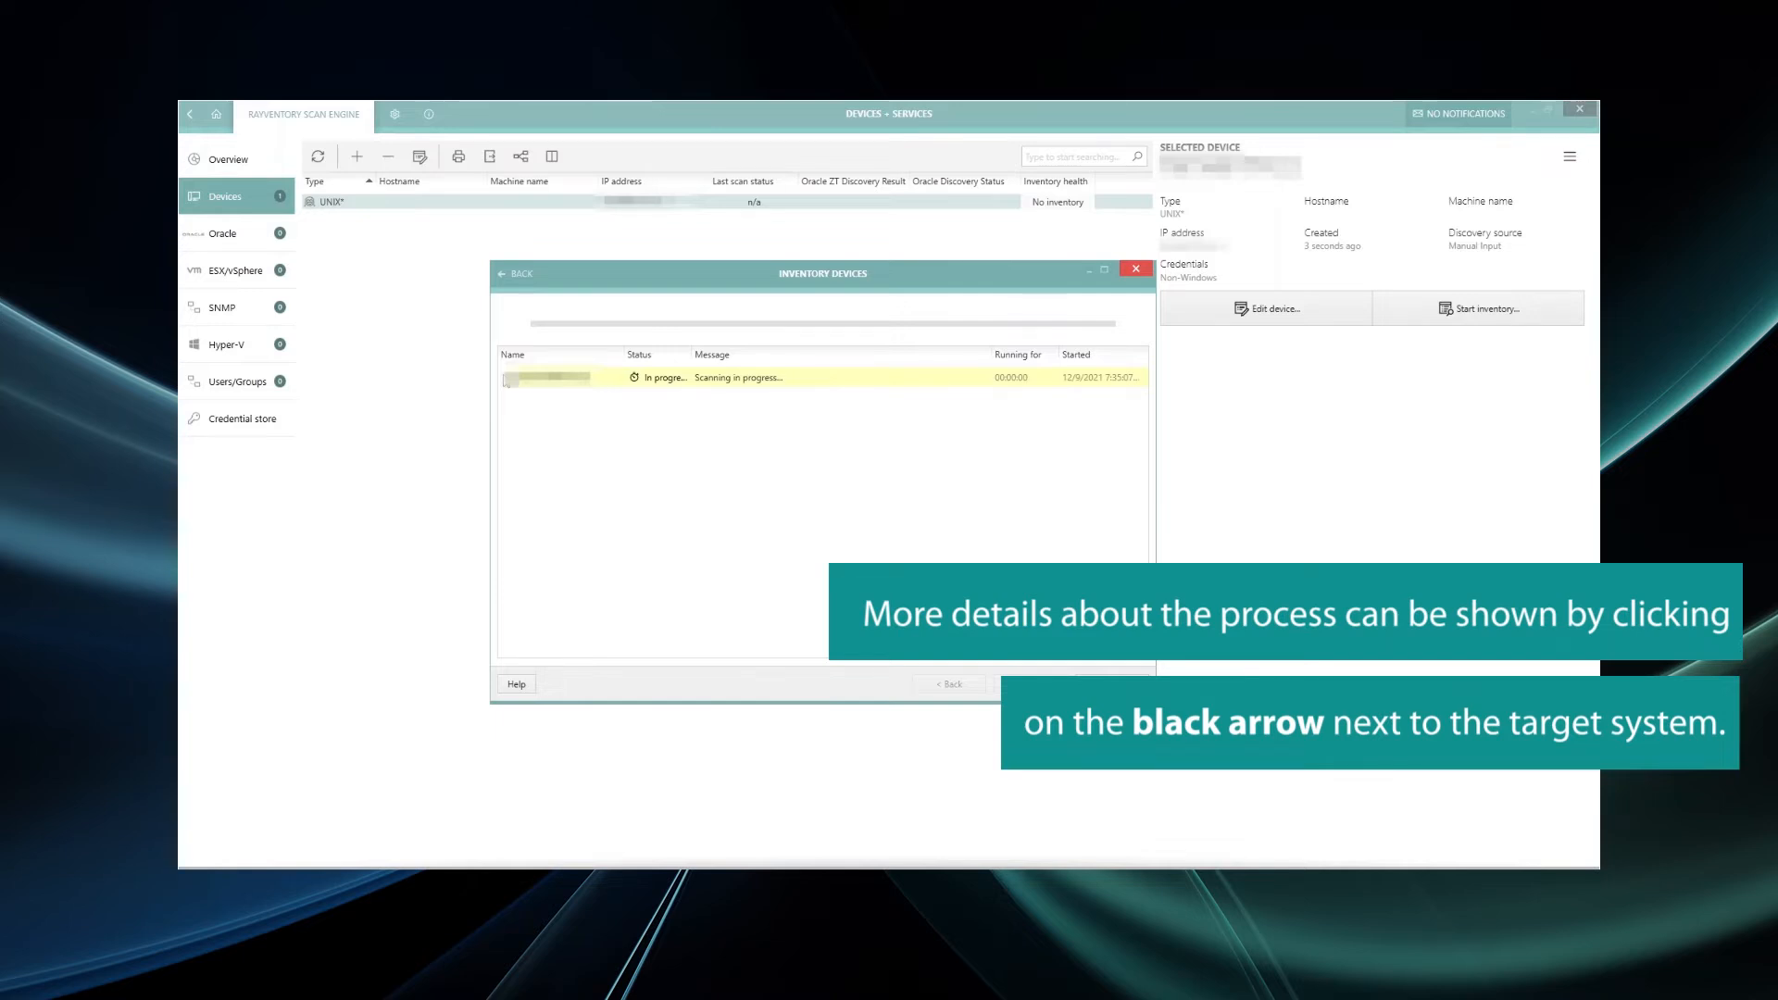
{"action": "left_click", "coordinate": [506, 378]}
{"action": "left_click", "coordinate": [520, 397]}
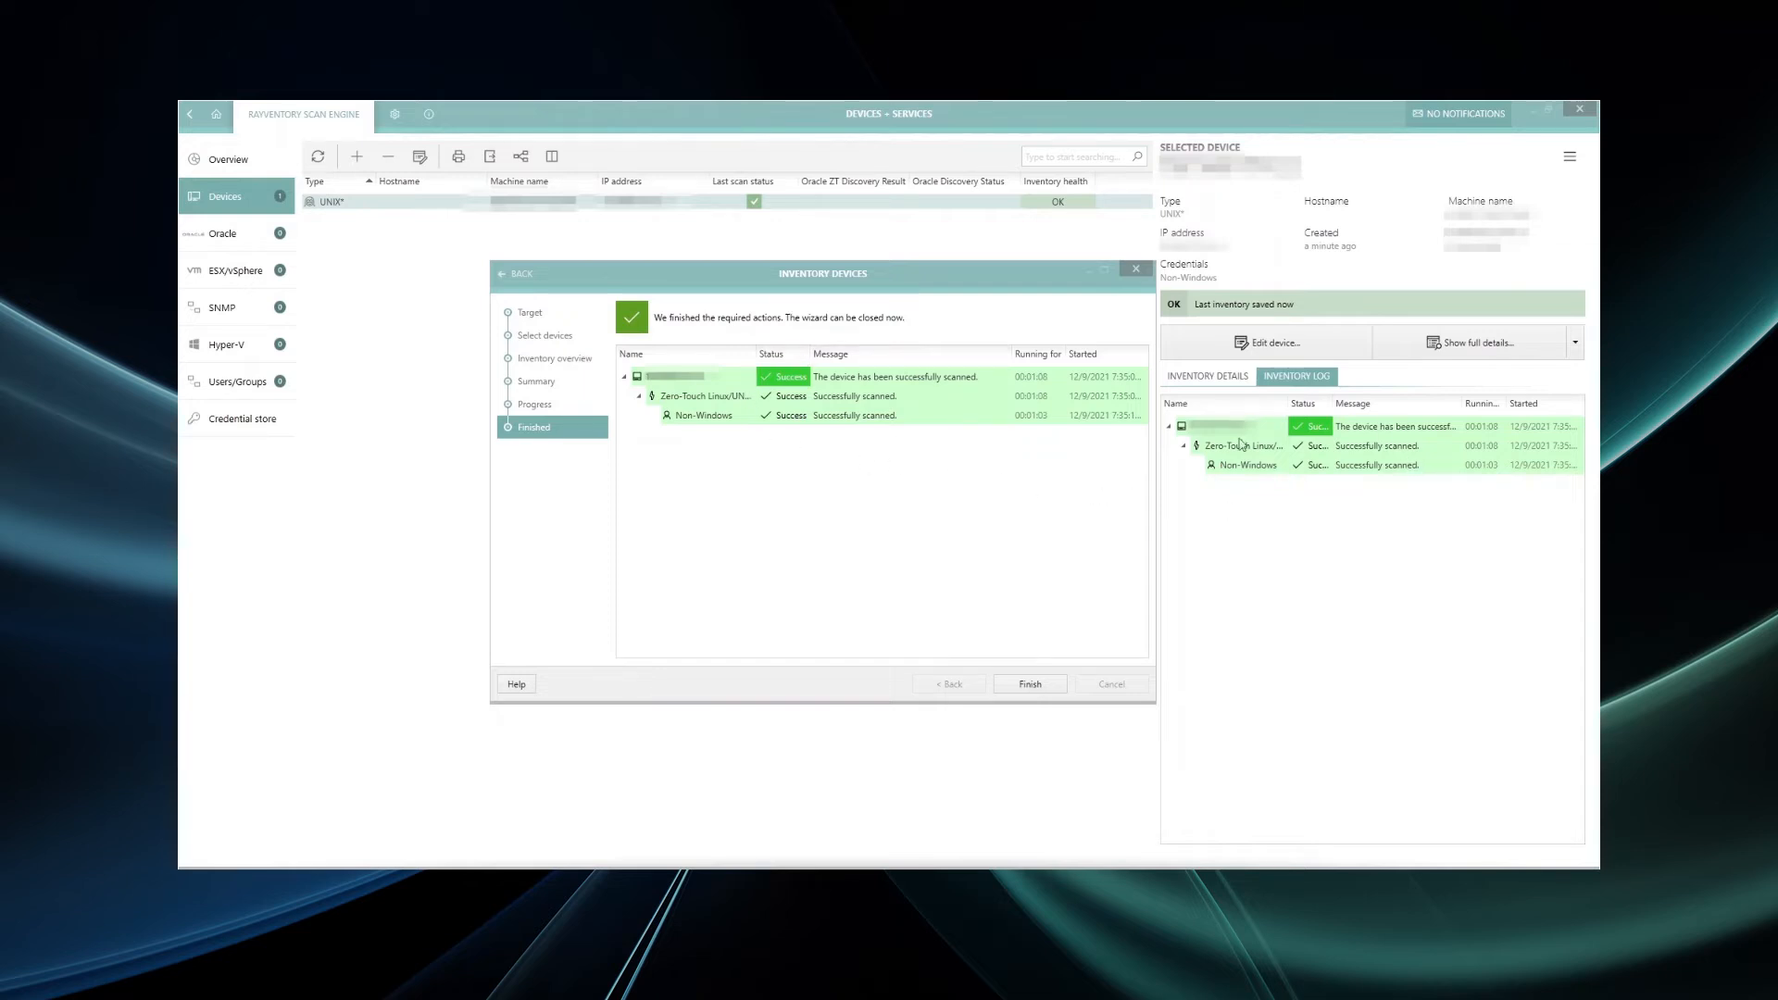
- Finish the inventory wizard and open the UNIX device's full inventory details
{"action": "left_click", "coordinate": [1044, 688]}
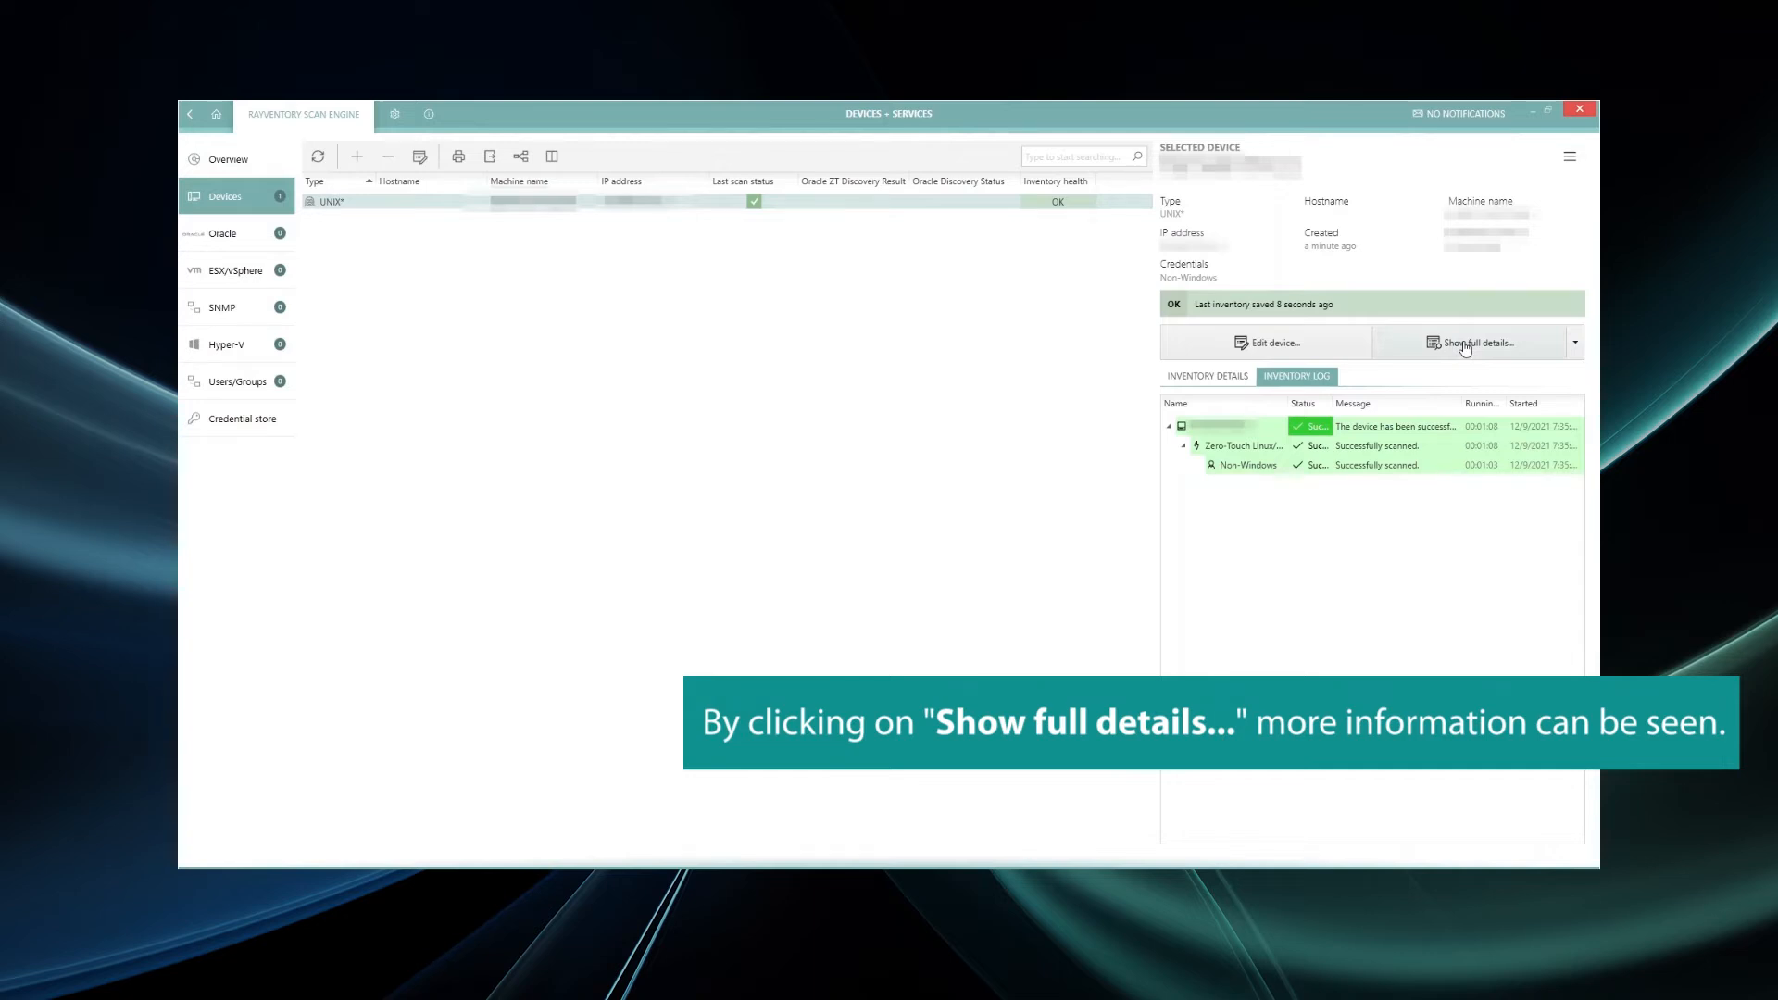
{"action": "left_click", "coordinate": [1463, 343]}
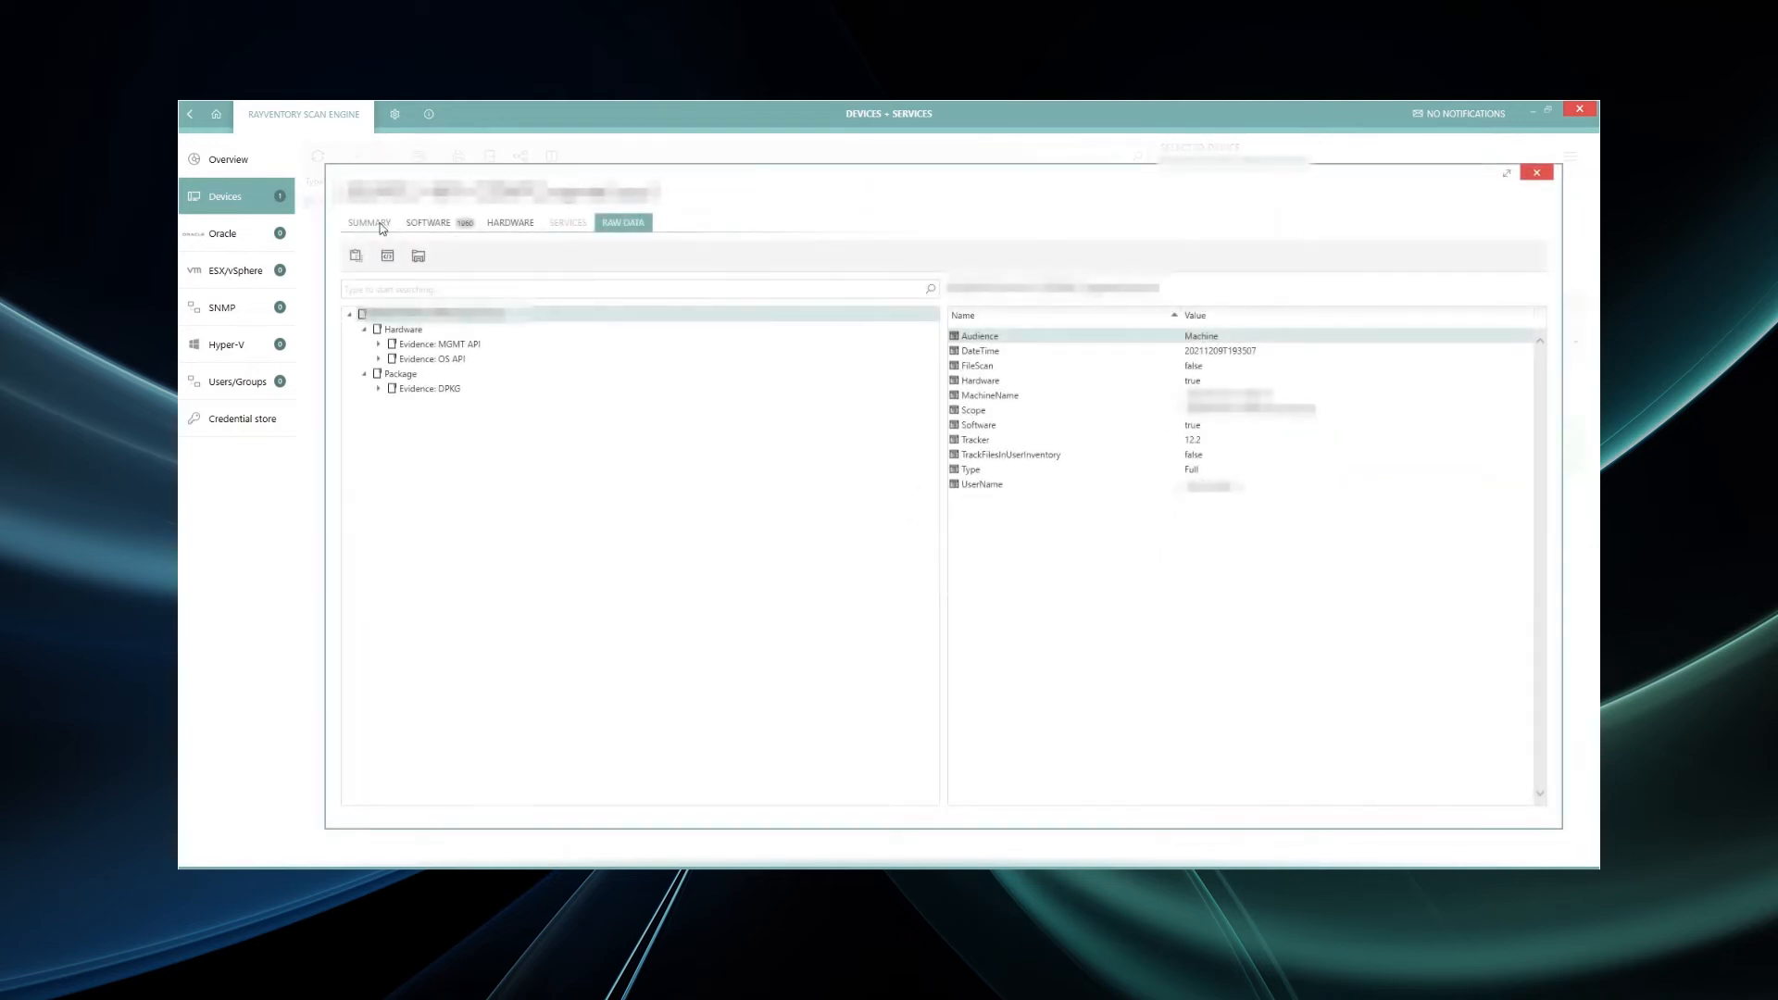
- Browse Summary, Software, Hardware (network adapters, hard drives, memory) and Raw Data, then close the details
{"action": "left_click", "coordinate": [369, 222]}
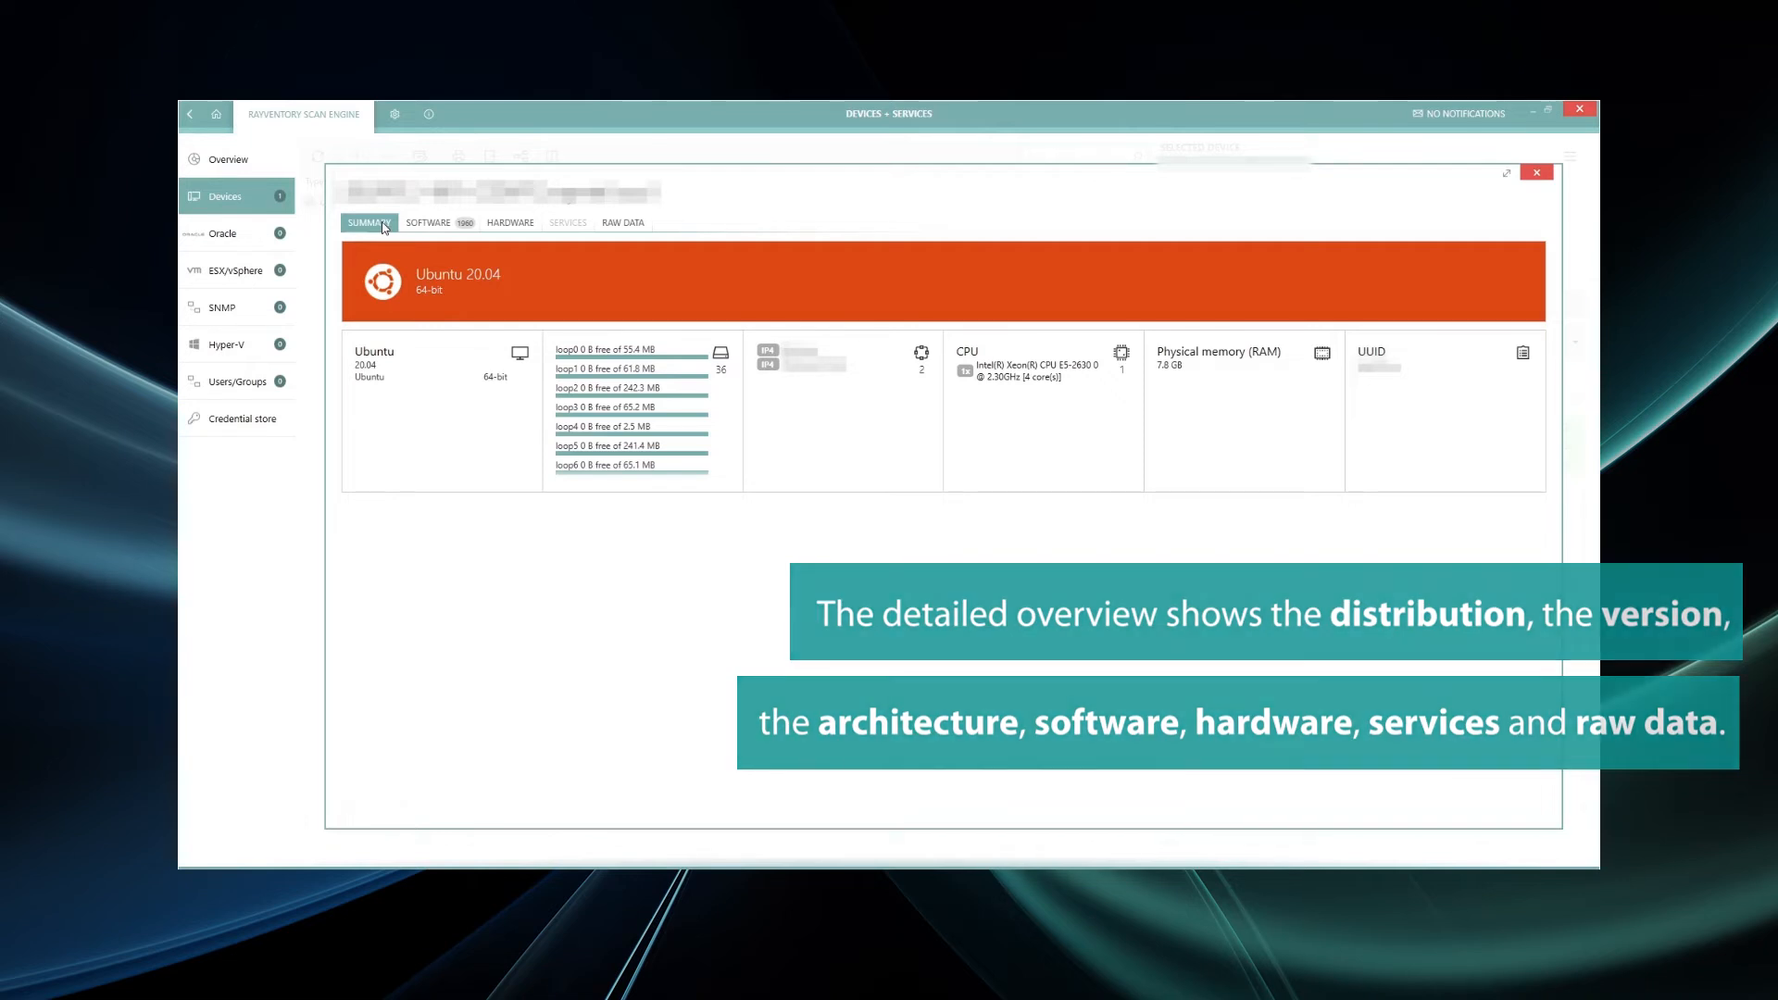
{"action": "left_click", "coordinate": [429, 224]}
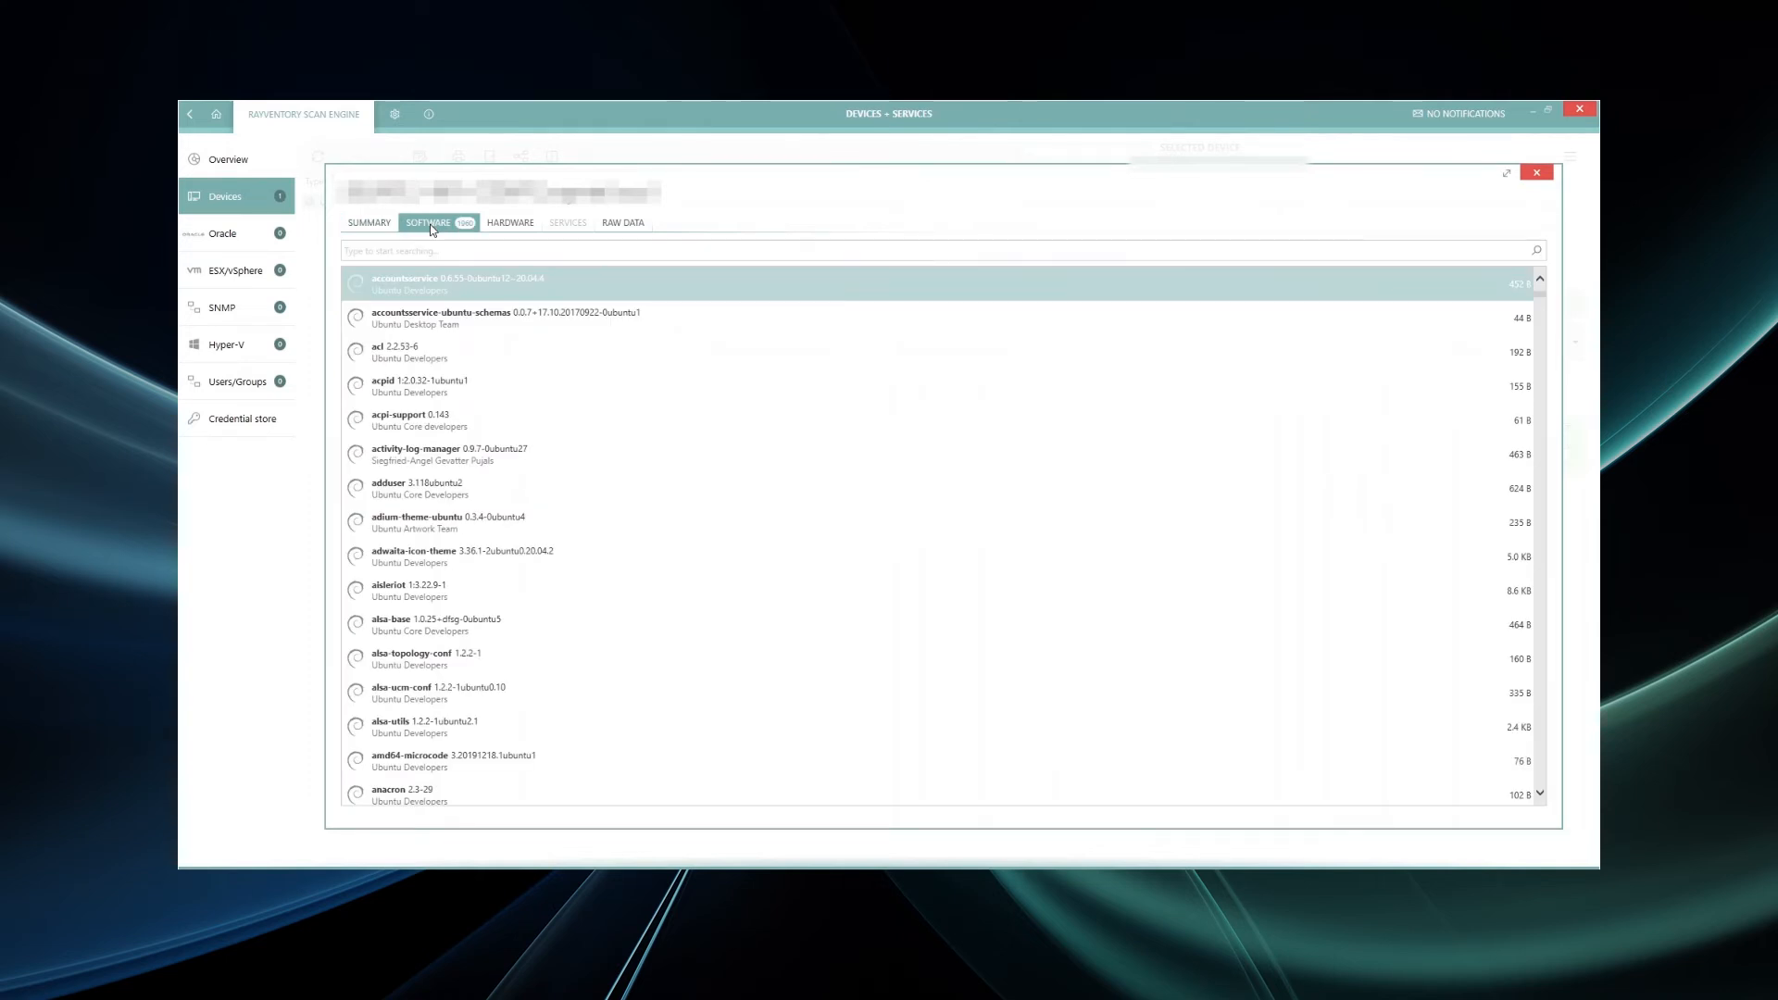
{"action": "left_click", "coordinate": [515, 226]}
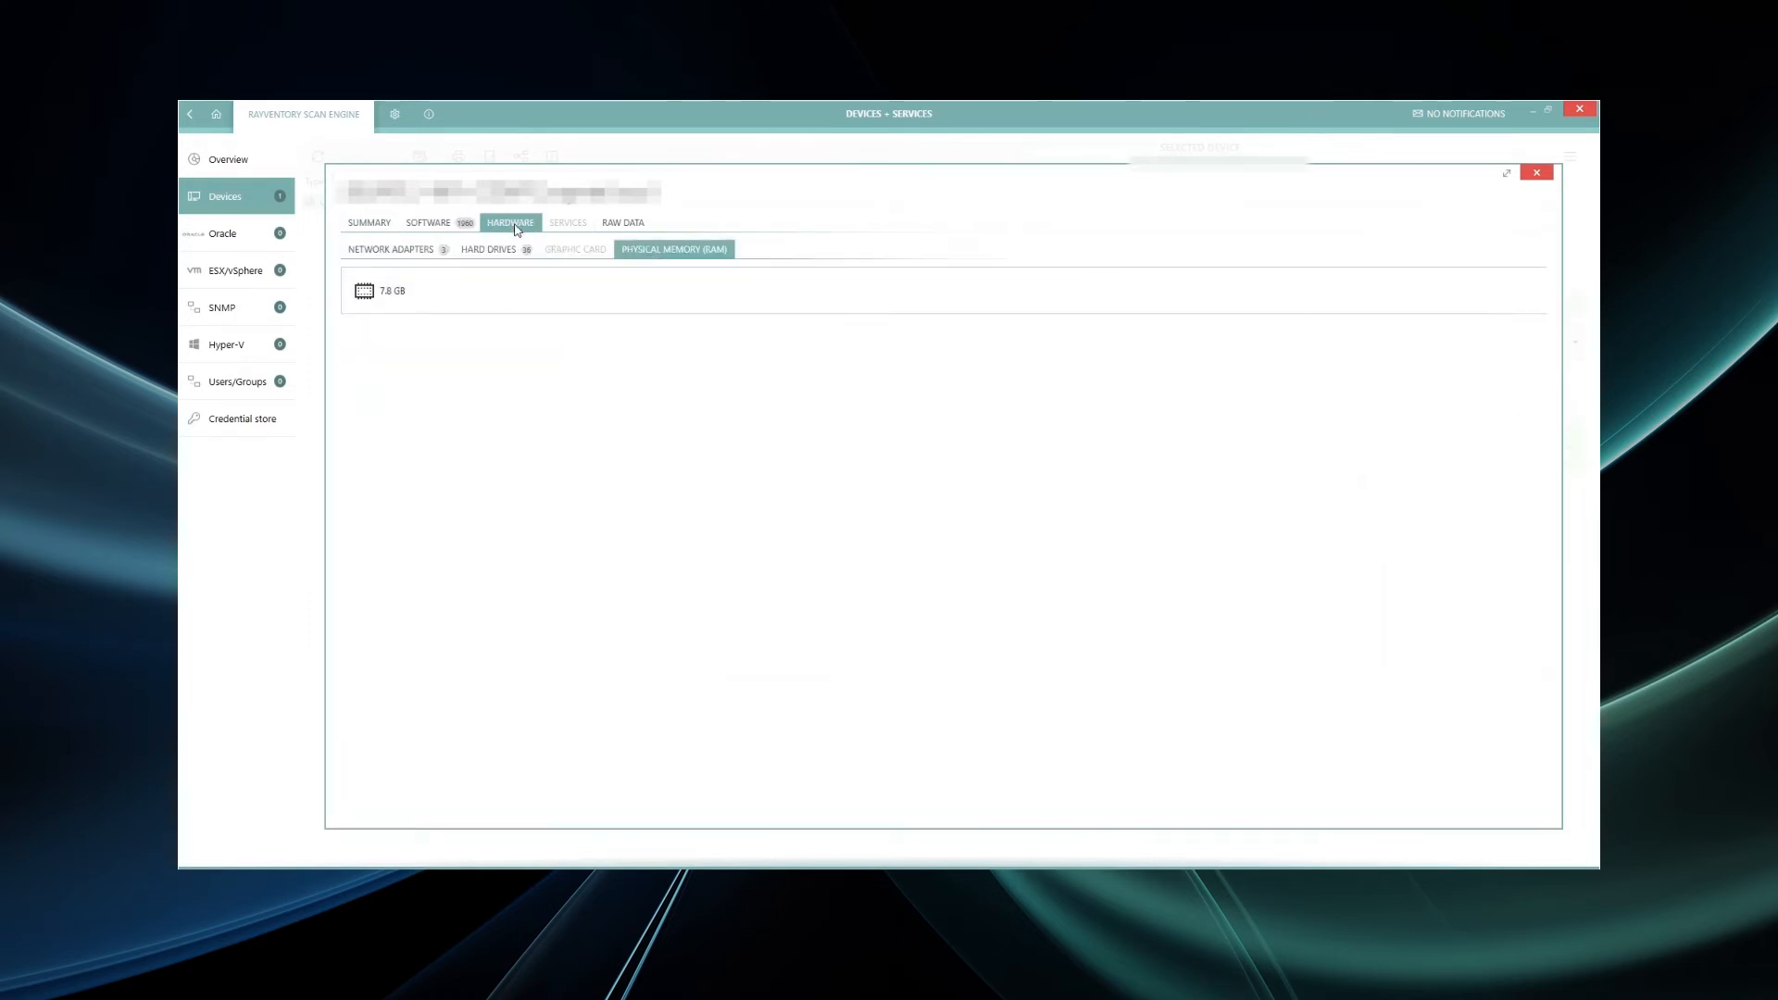
{"action": "left_click", "coordinate": [414, 247]}
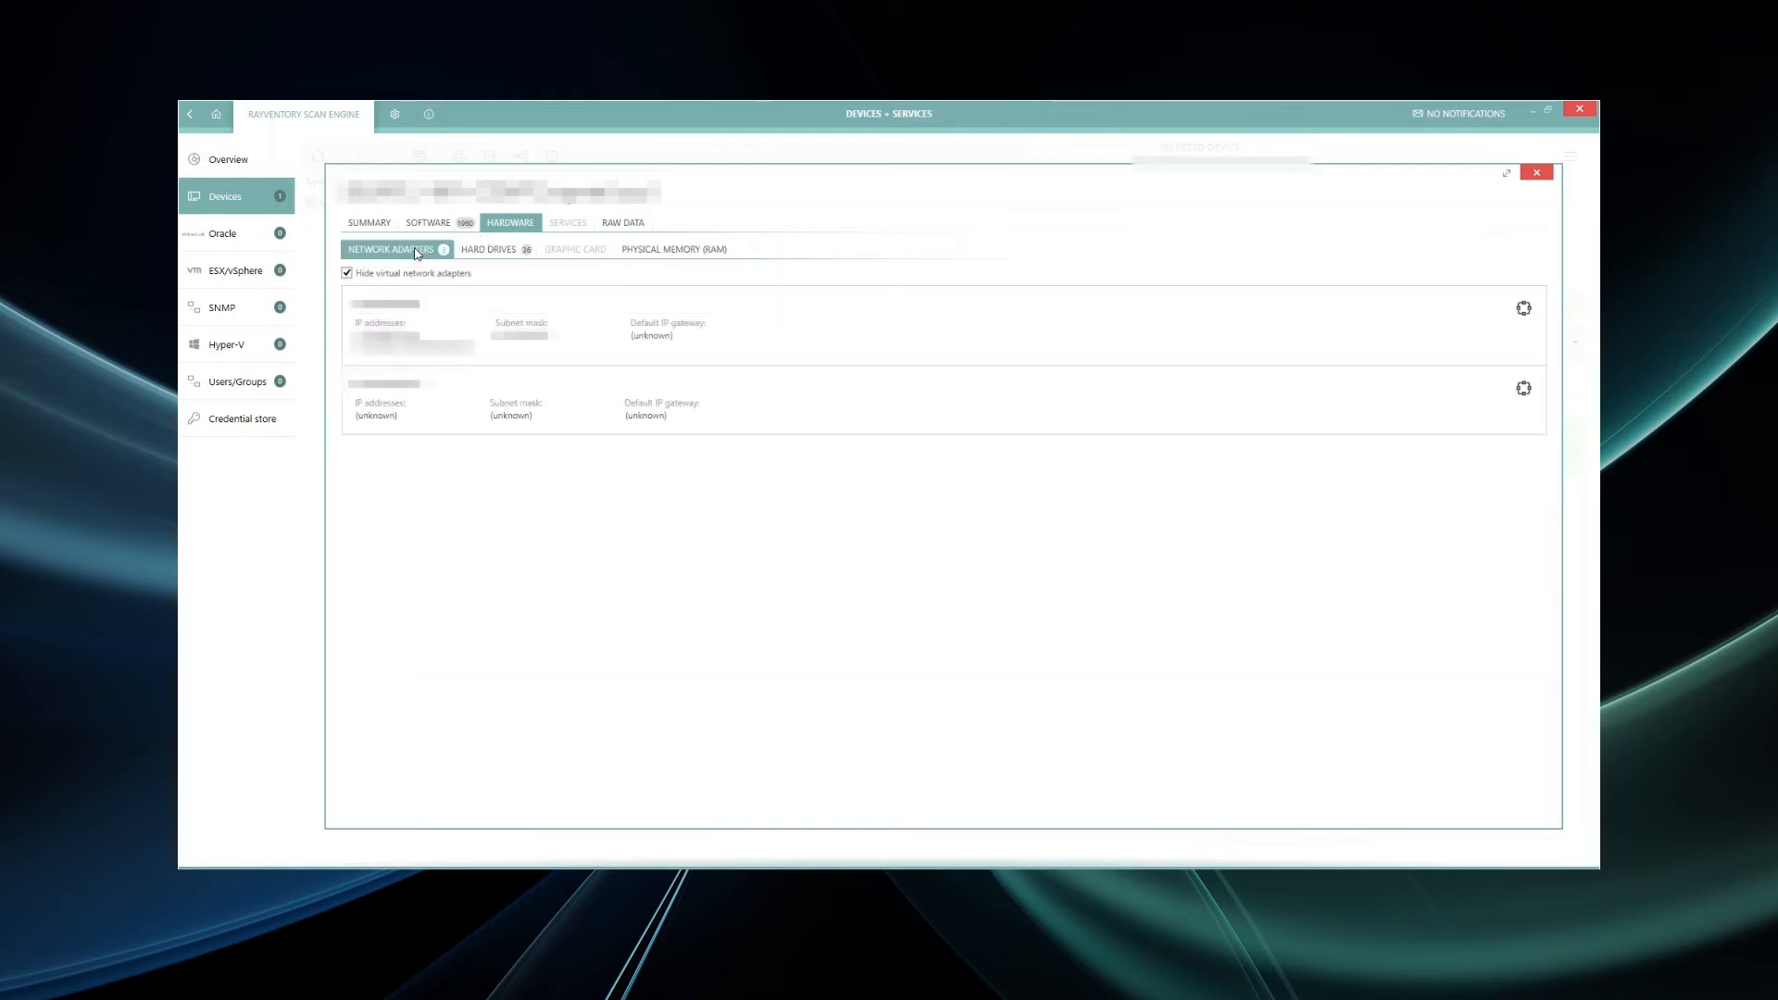
{"action": "left_click", "coordinate": [482, 250]}
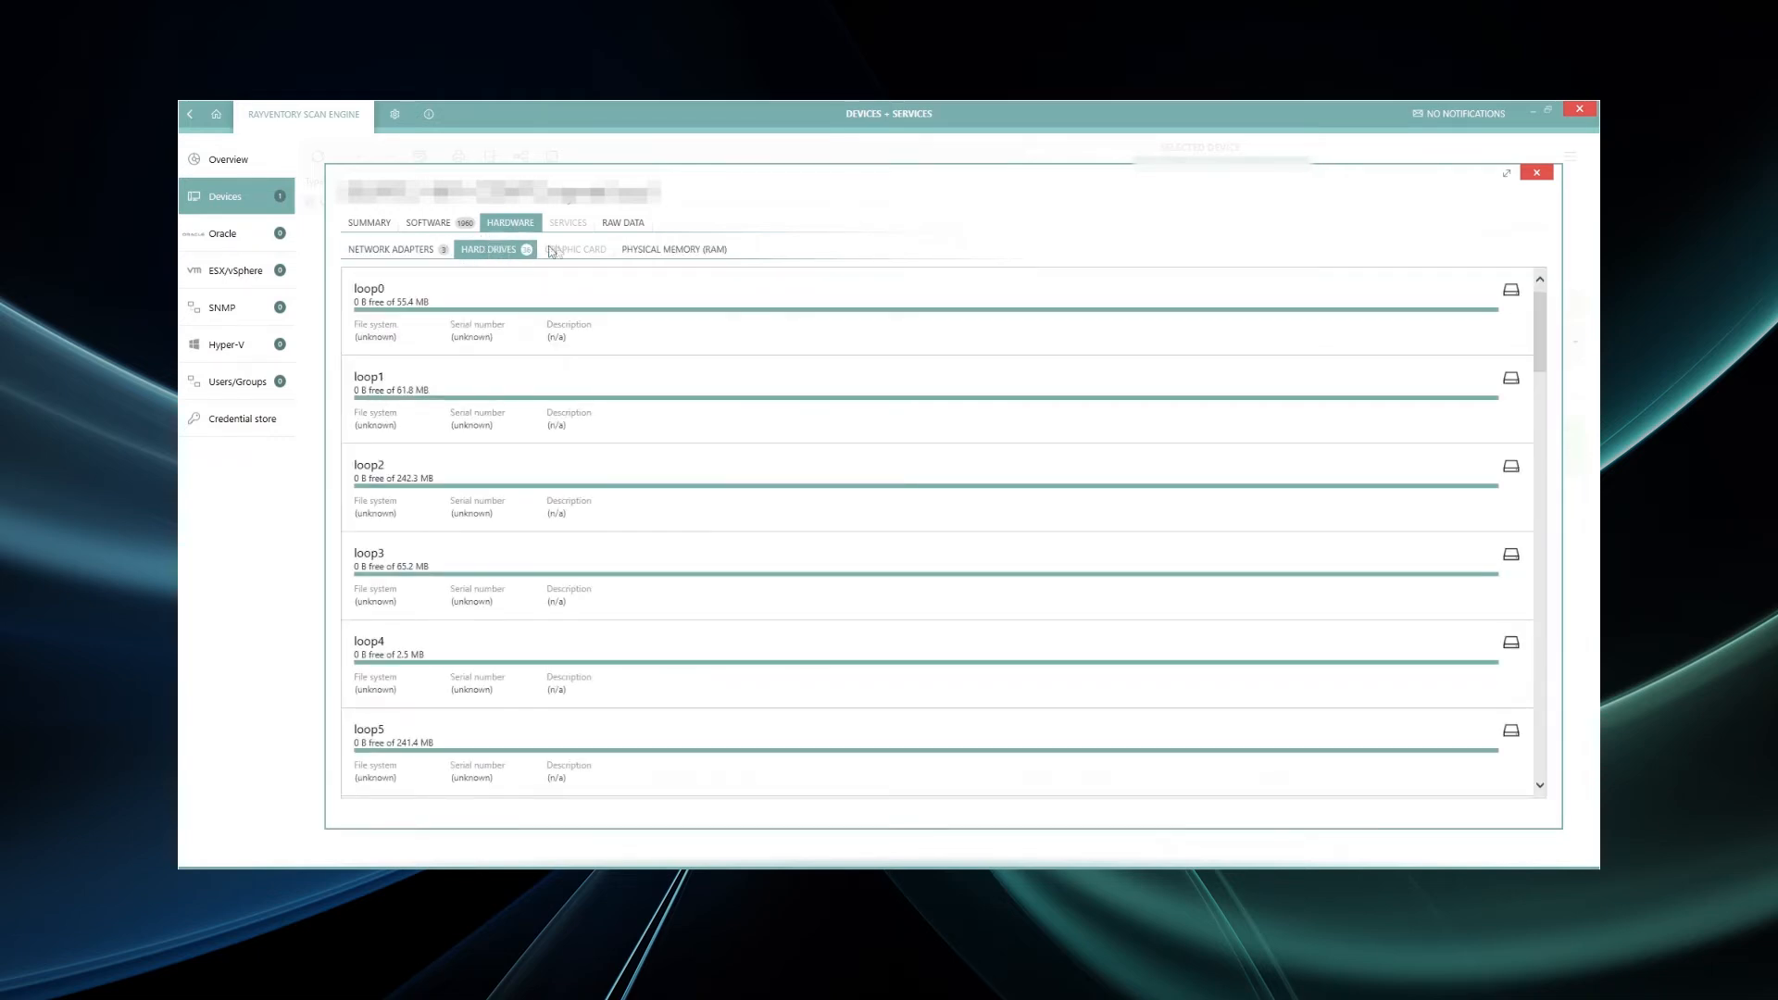
{"action": "left_click", "coordinate": [627, 253]}
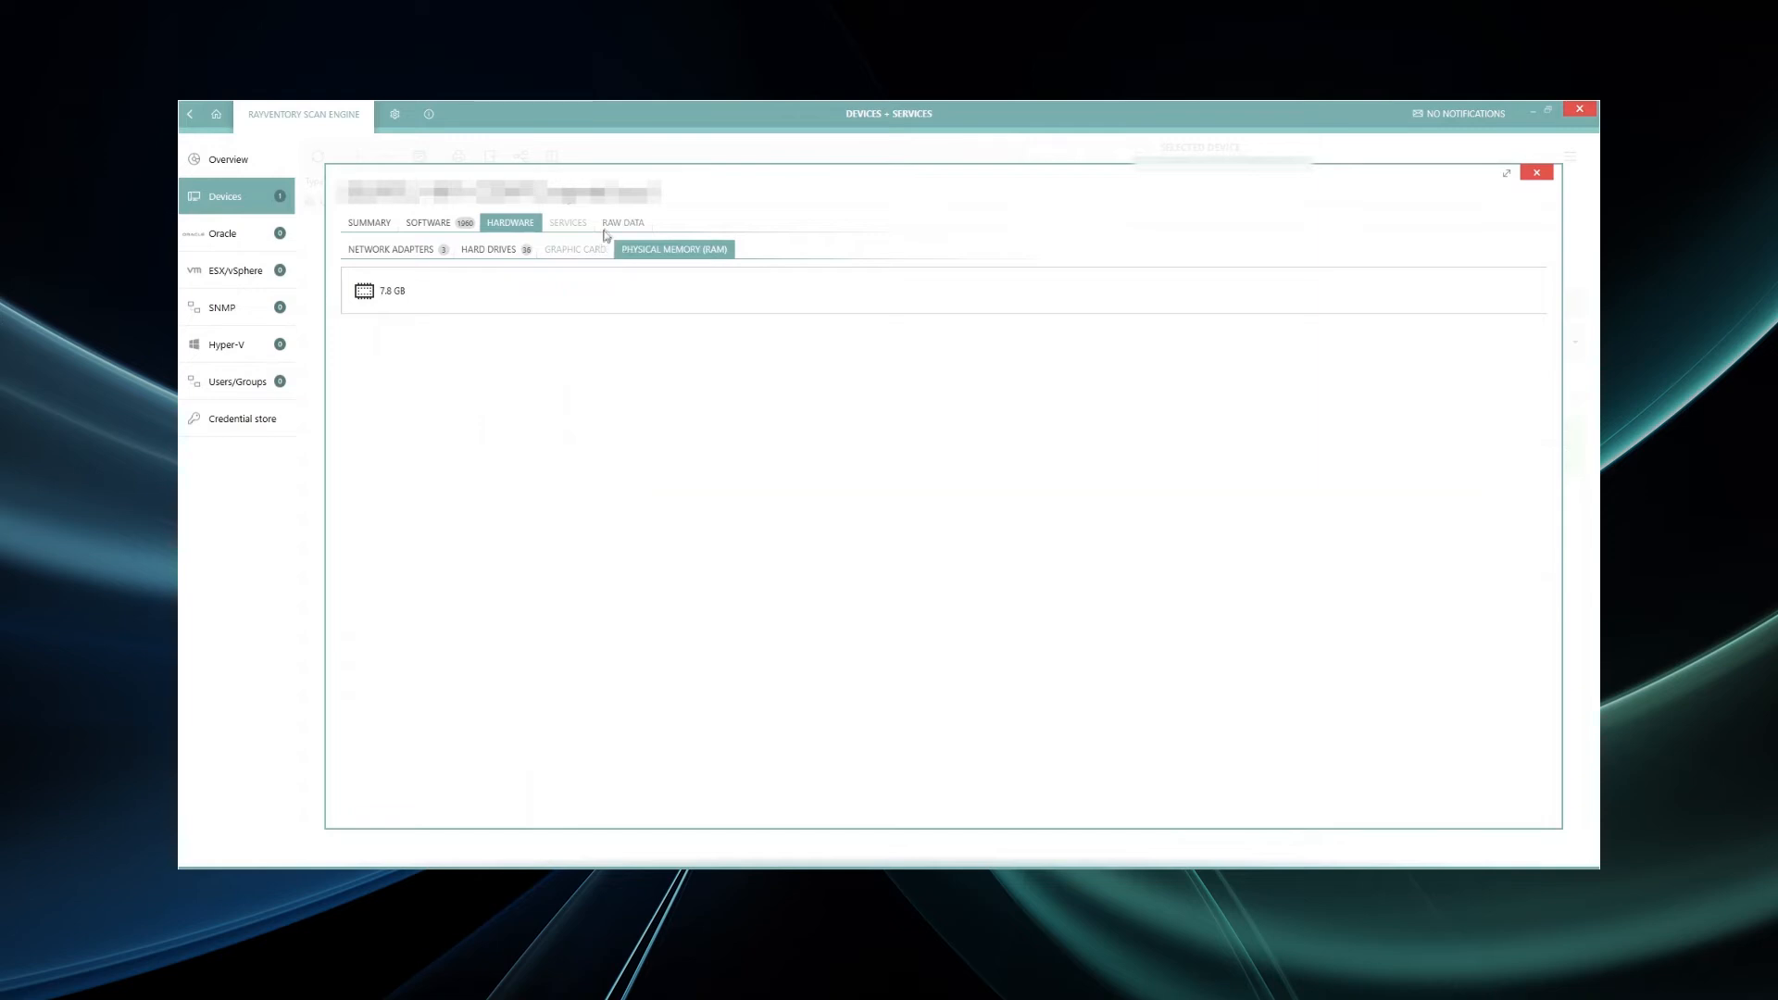
{"action": "left_click", "coordinate": [613, 228]}
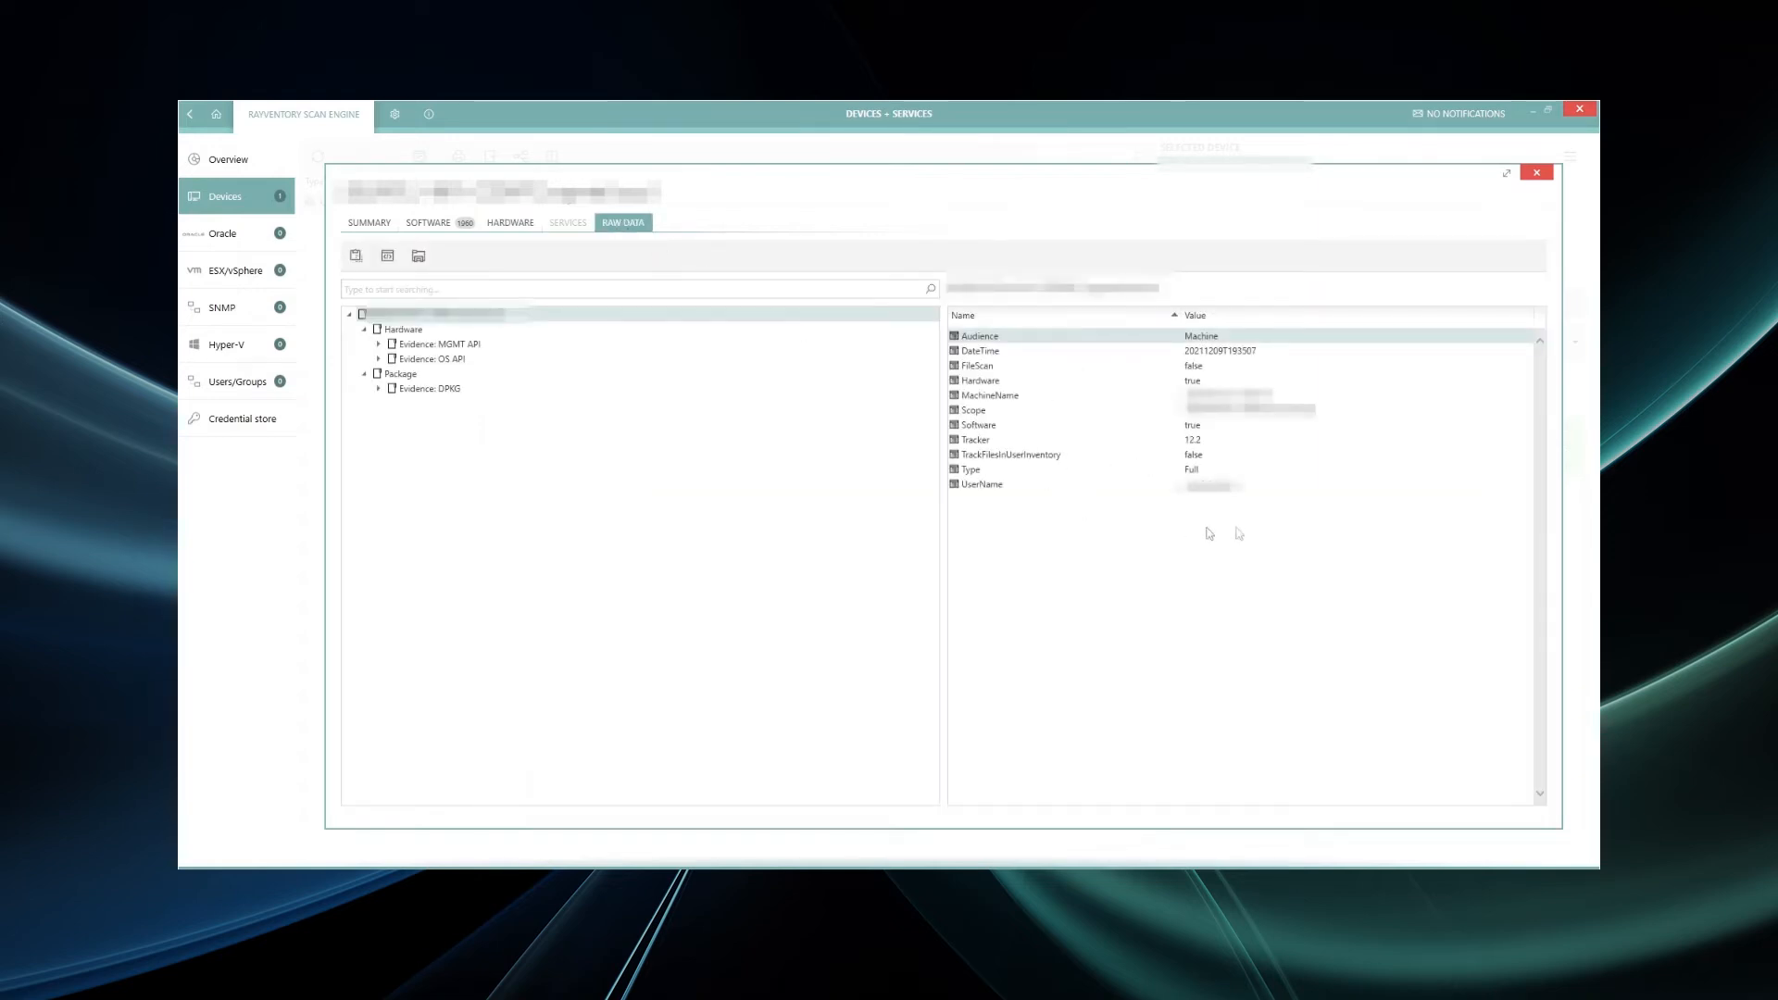
{"action": "left_click", "coordinate": [1536, 172]}
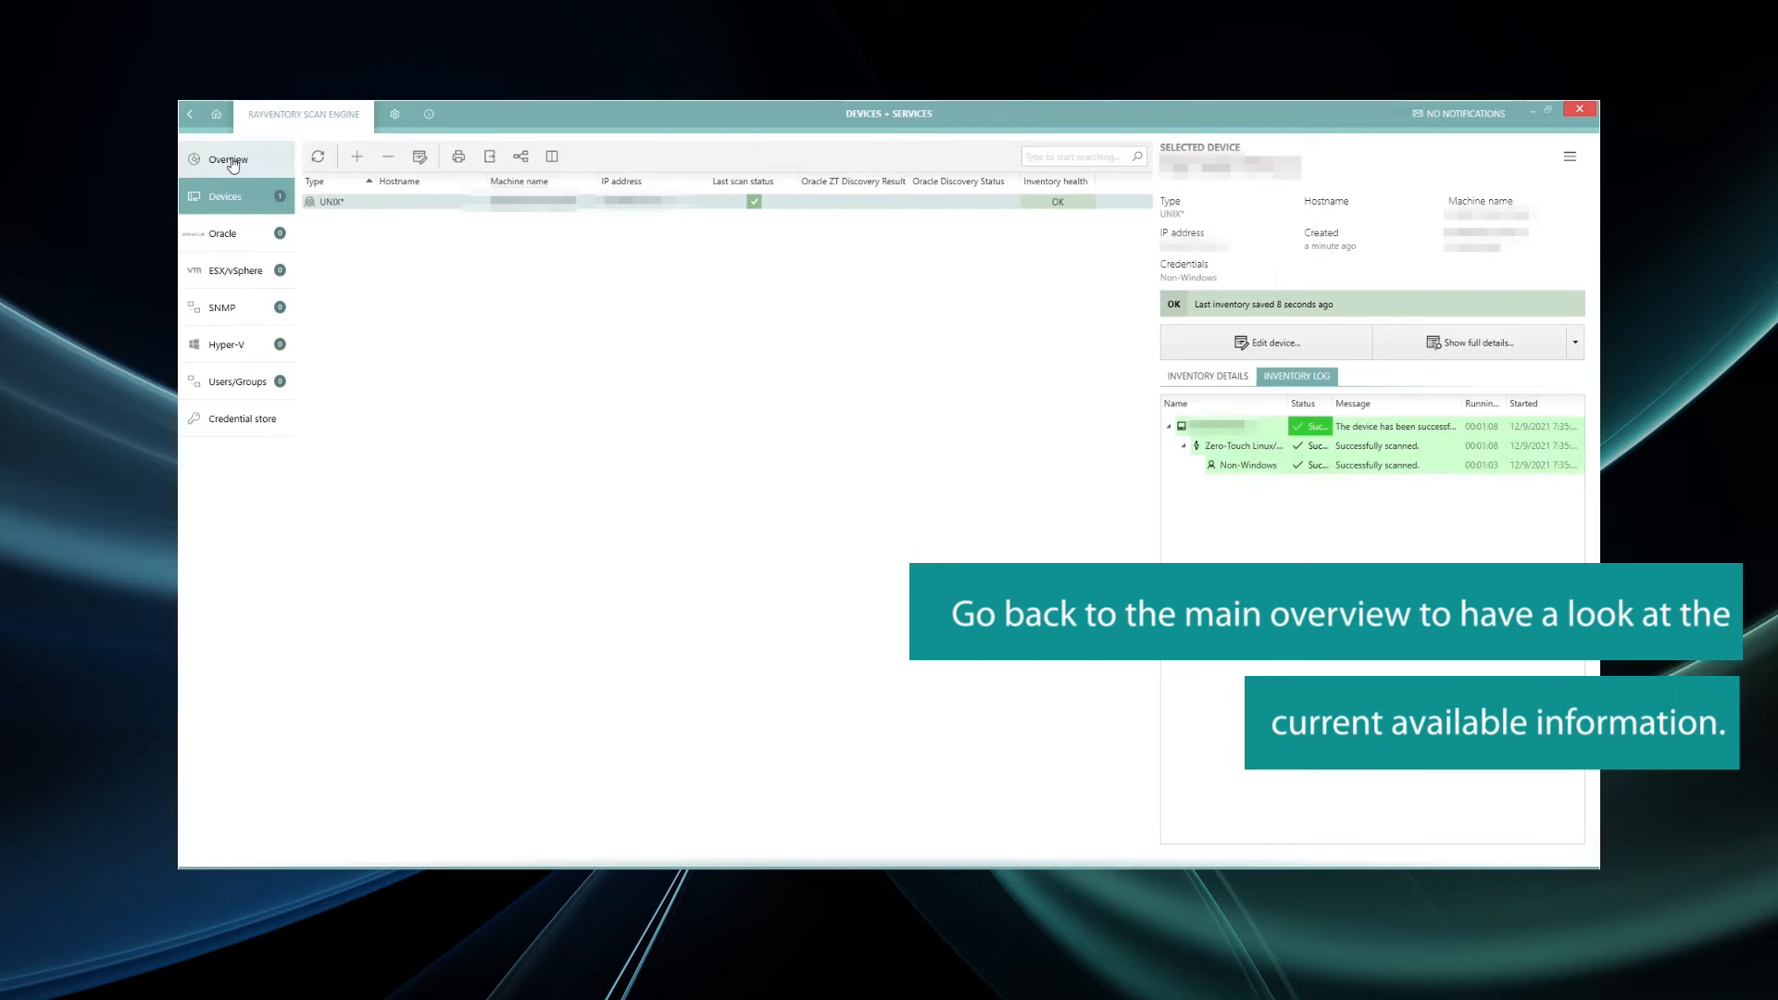
- Check the Overview of scan results, then go back to the main Dashboard
{"action": "left_click", "coordinate": [232, 164]}
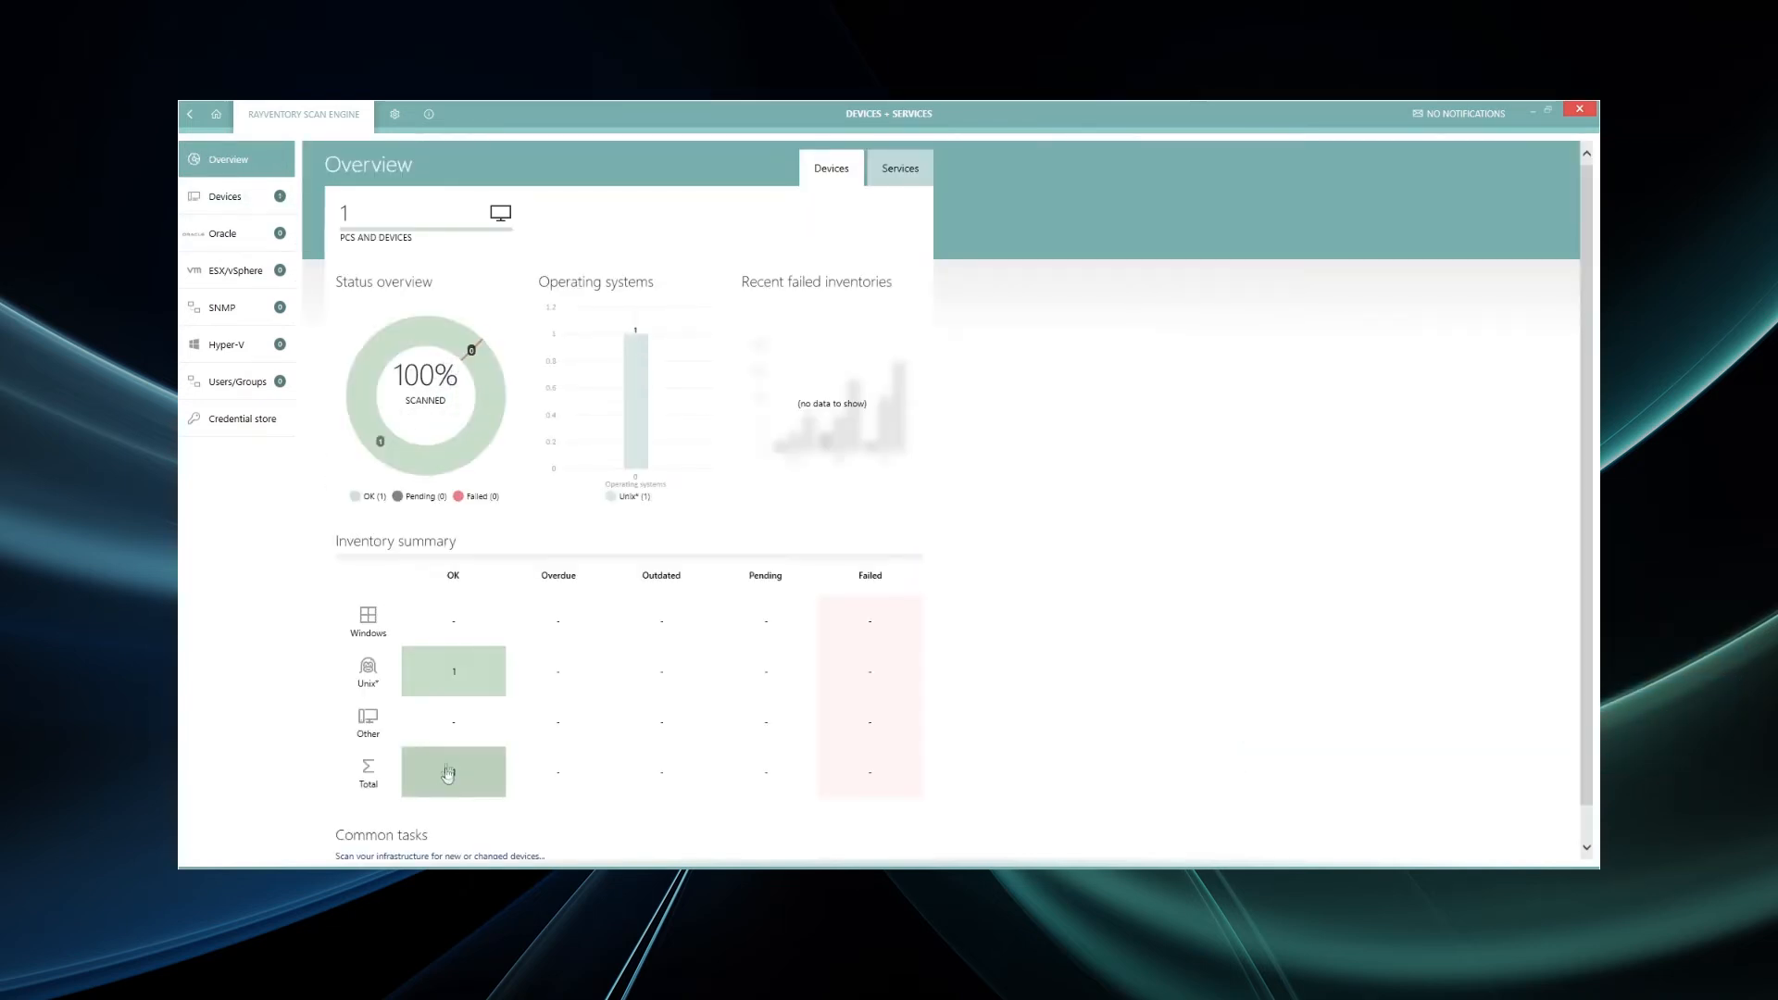
{"action": "left_click", "coordinate": [215, 113]}
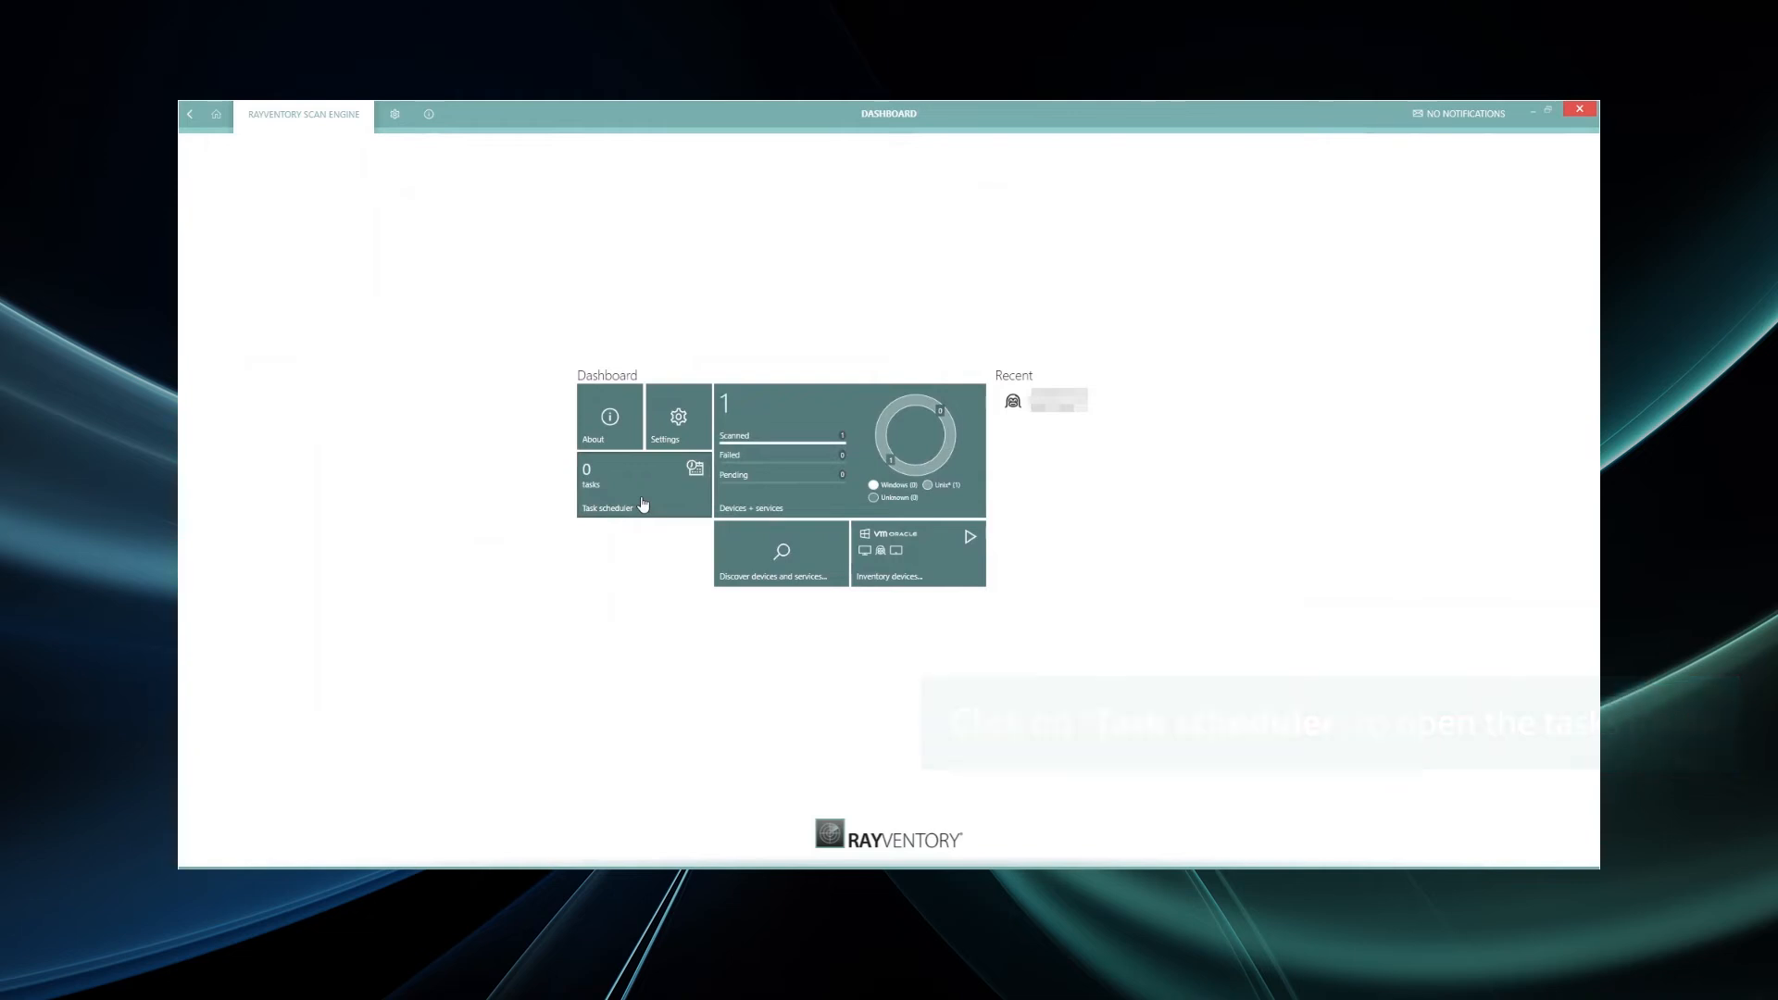
- Create a new scheduled task named 'Automated Inventory of Non-Windows Systems'
{"action": "left_click", "coordinate": [643, 503]}
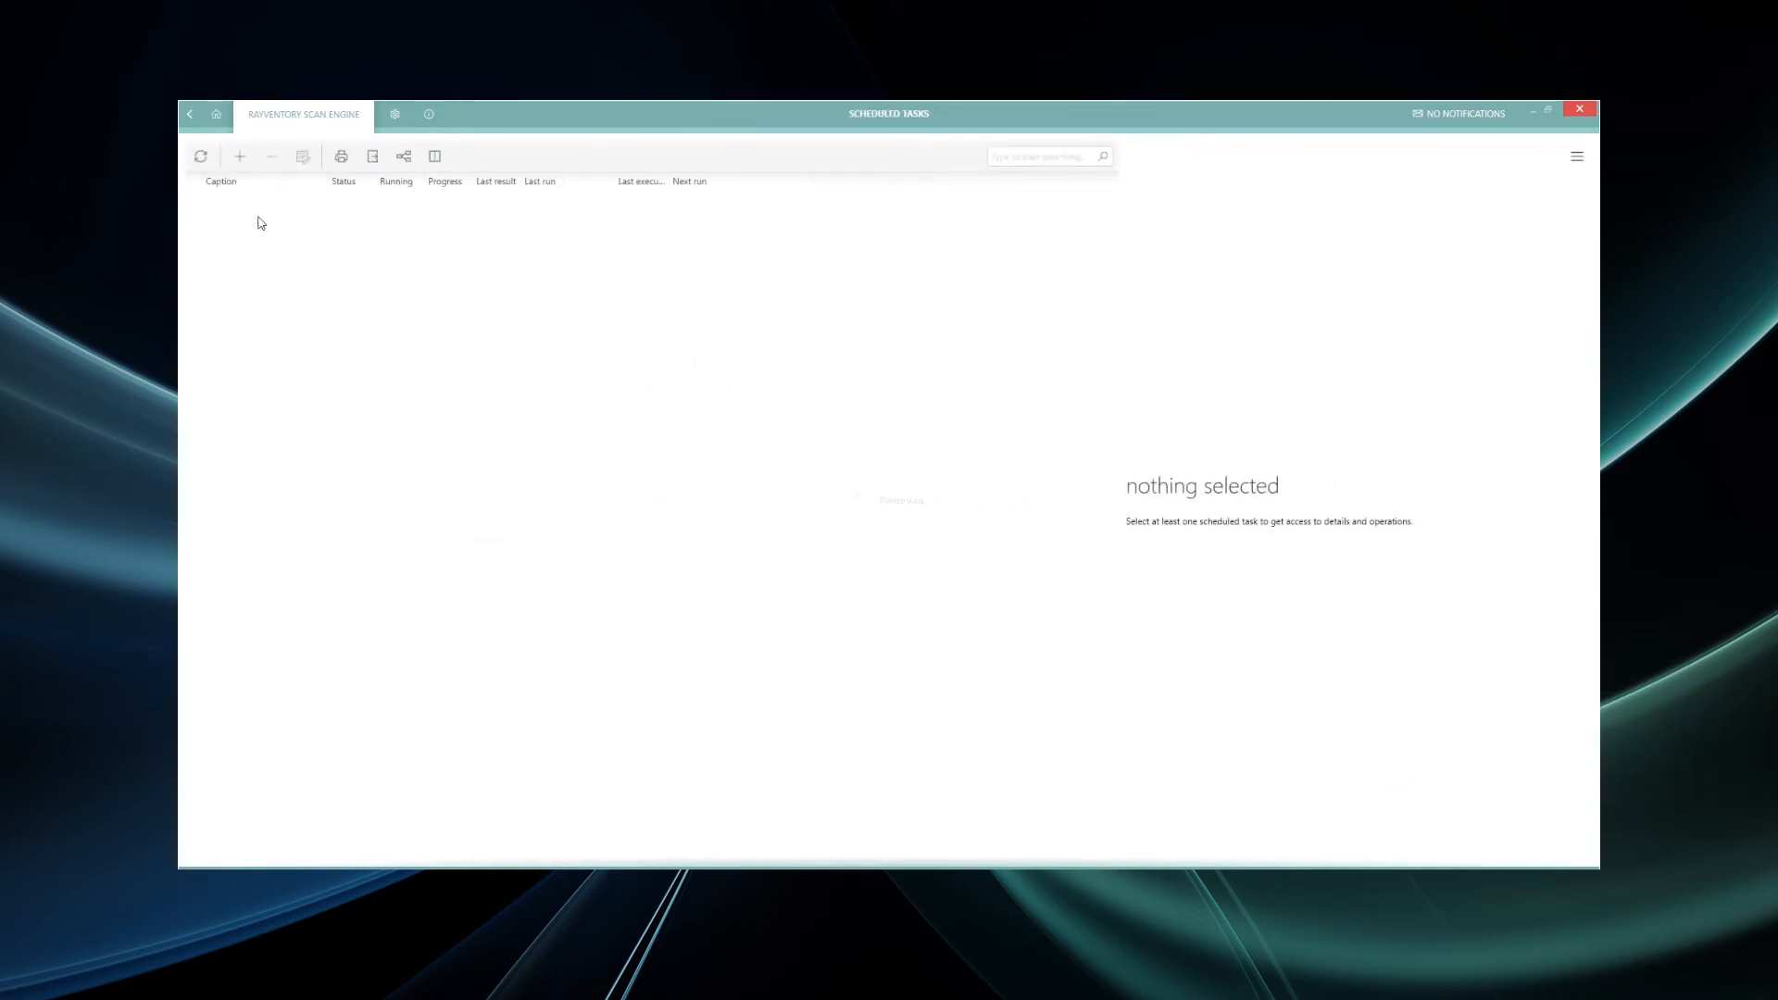
{"action": "left_click", "coordinate": [240, 156]}
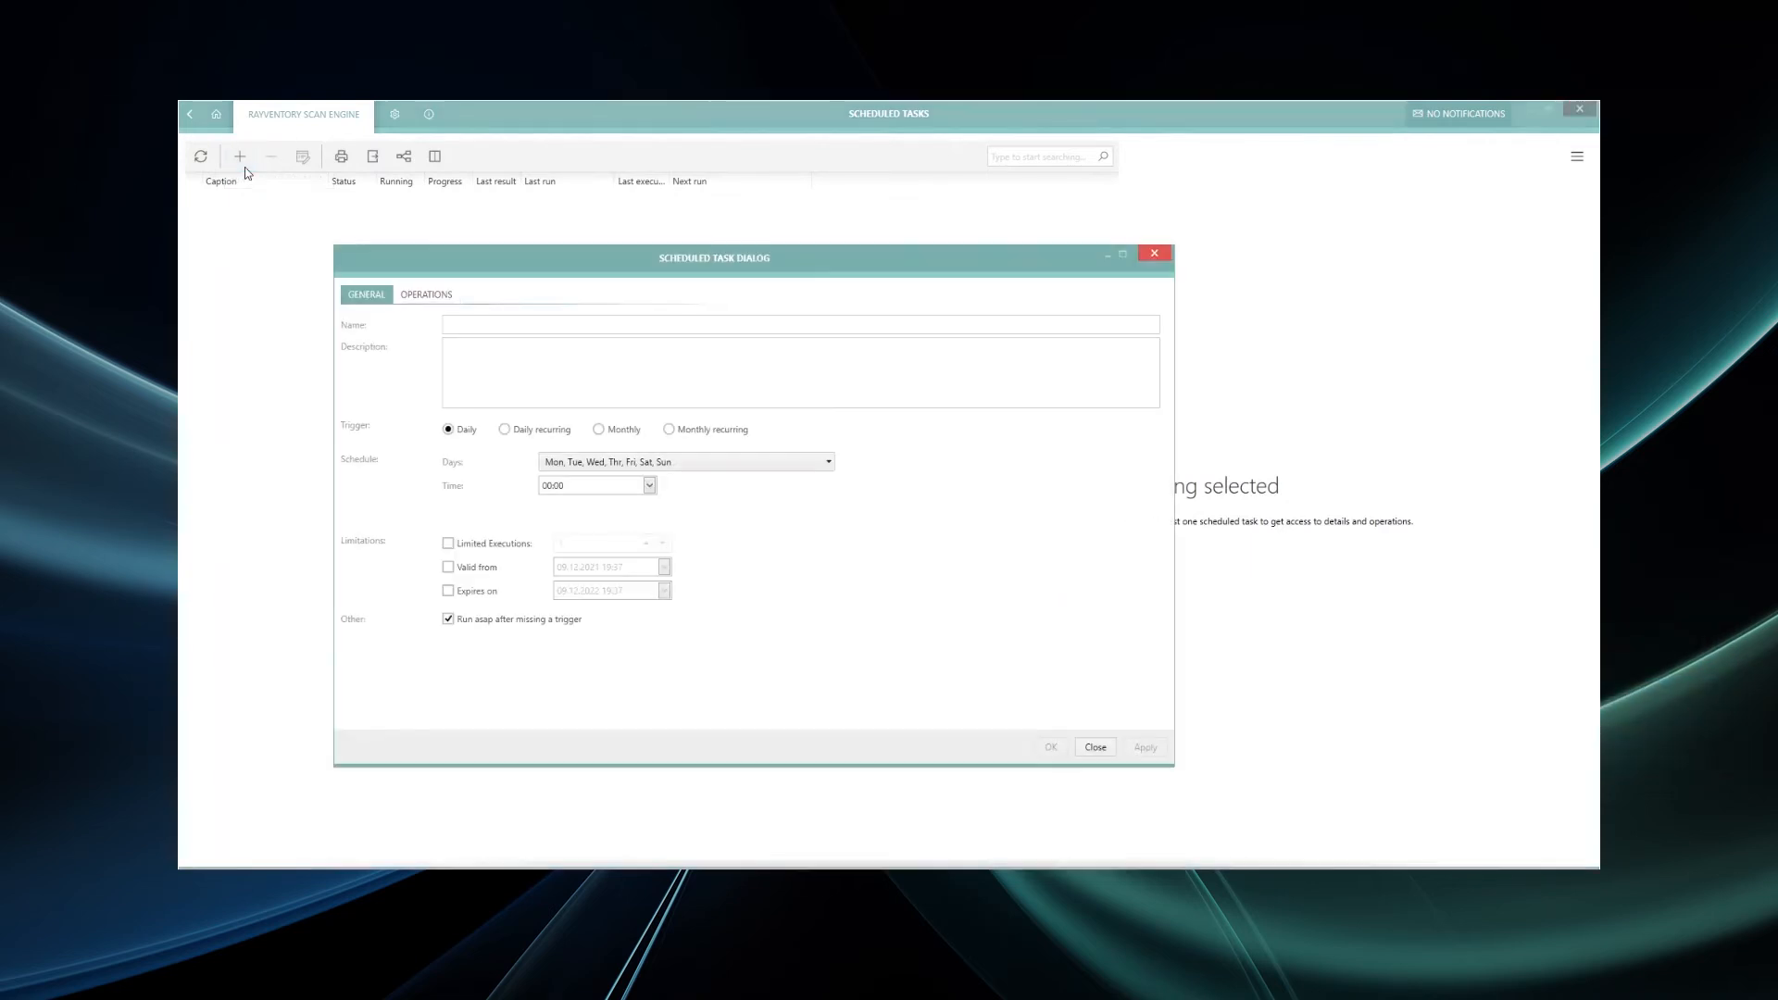
{"action": "left_click", "coordinate": [448, 324]}
{"action": "type", "text": "Automated Inv"}
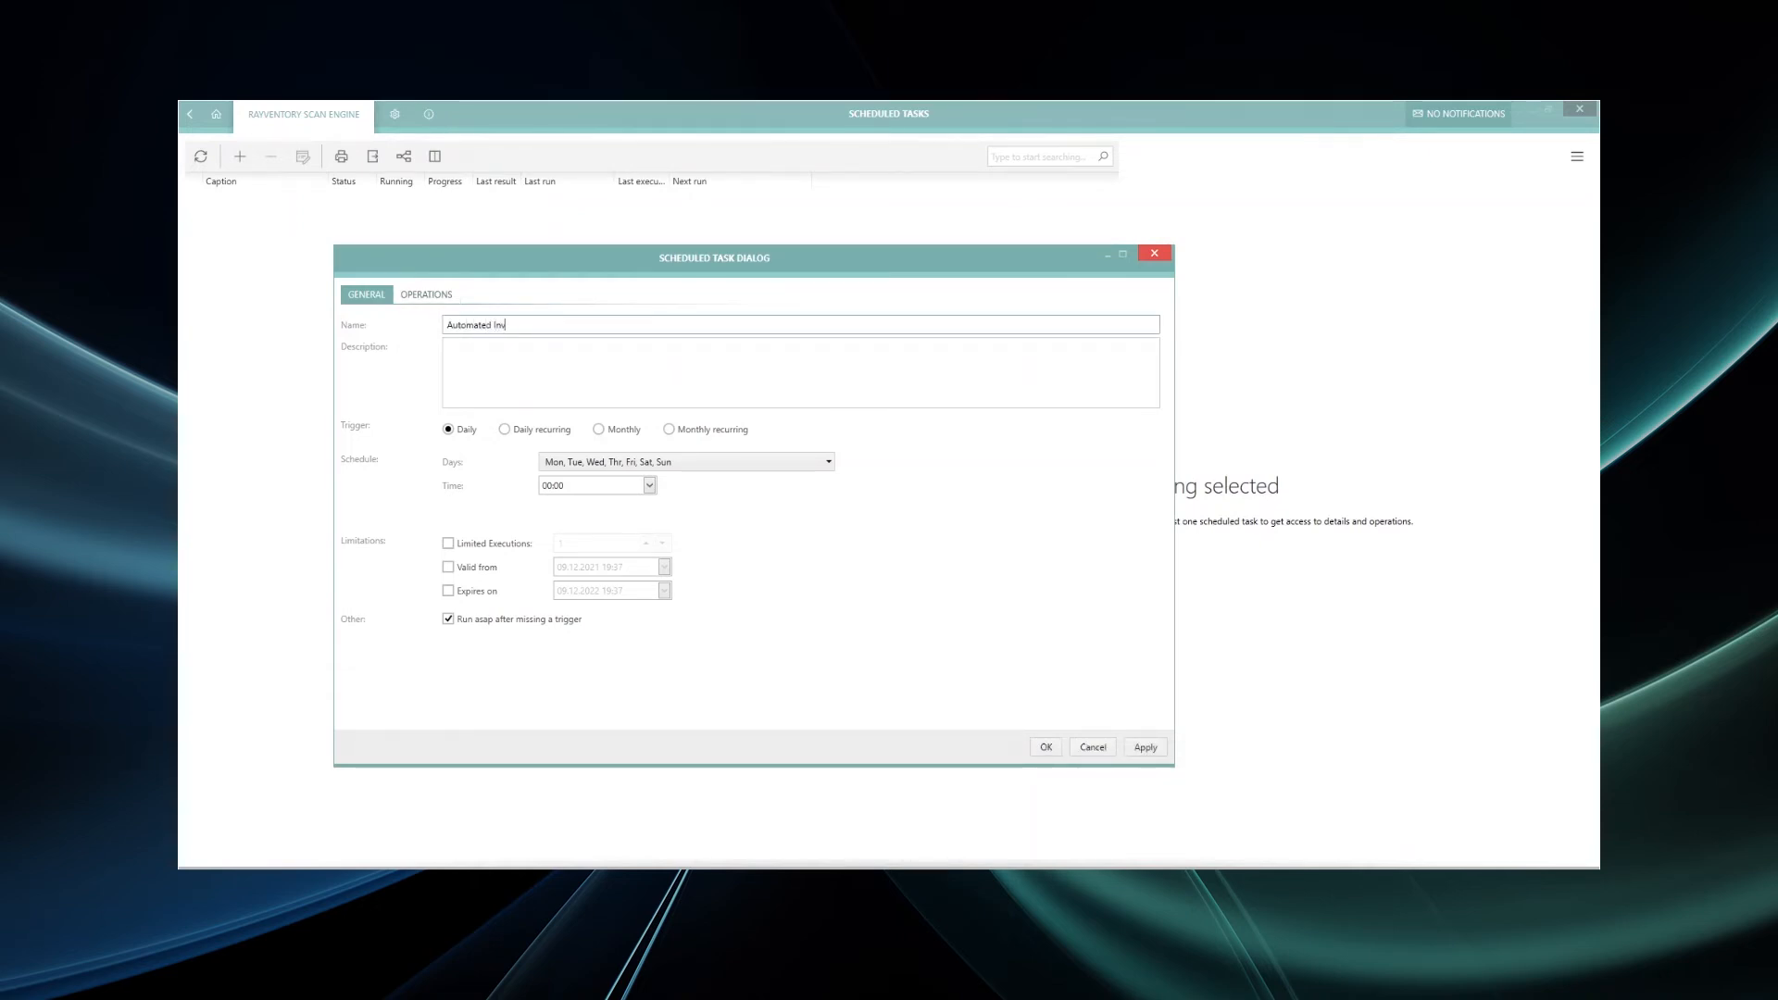
{"action": "type", "text": "entory of Non-Windw"}
{"action": "type", "text": "ws Systems"}
- Keep the task running daily on all weekdays and set its time to 12:00
{"action": "left_click", "coordinate": [701, 466]}
{"action": "left_click", "coordinate": [700, 466]}
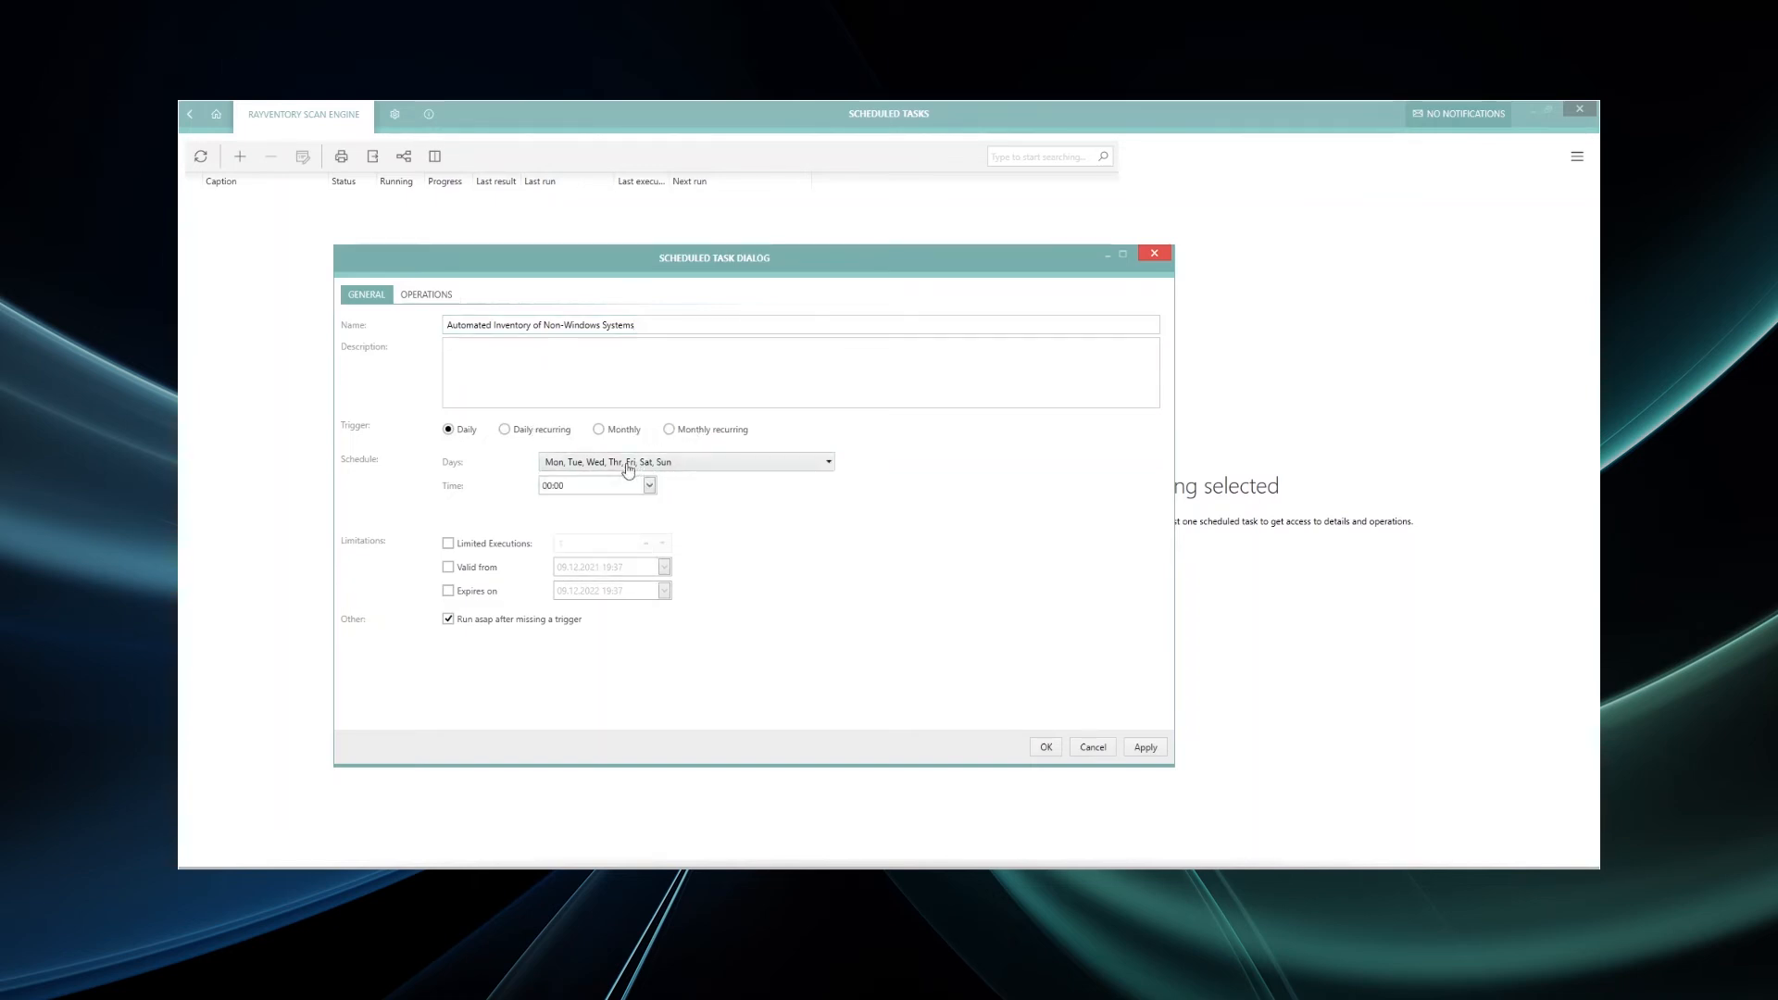
{"action": "left_click", "coordinate": [547, 487]}
{"action": "type", "text": "12"}
{"action": "left_click", "coordinate": [473, 551]}
{"action": "left_click", "coordinate": [473, 550]}
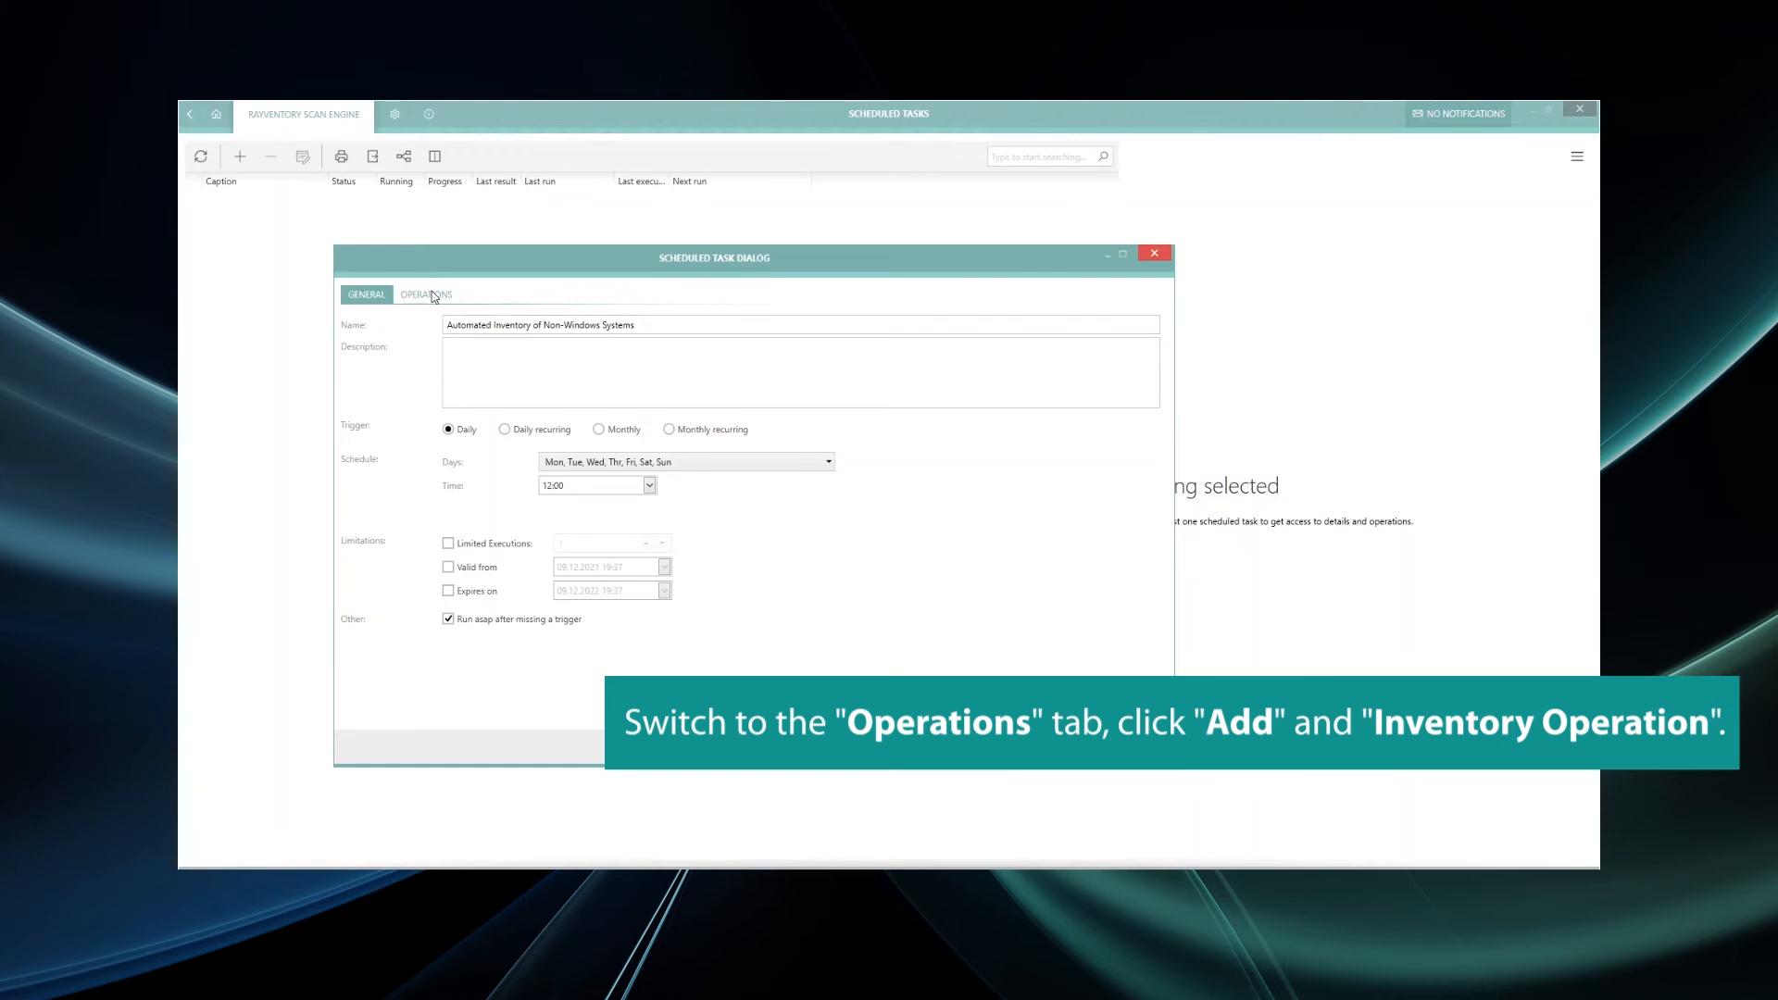
- Add an inventory operation to the task and name it 'Non-Windows Inventory'
{"action": "left_click", "coordinate": [430, 294]}
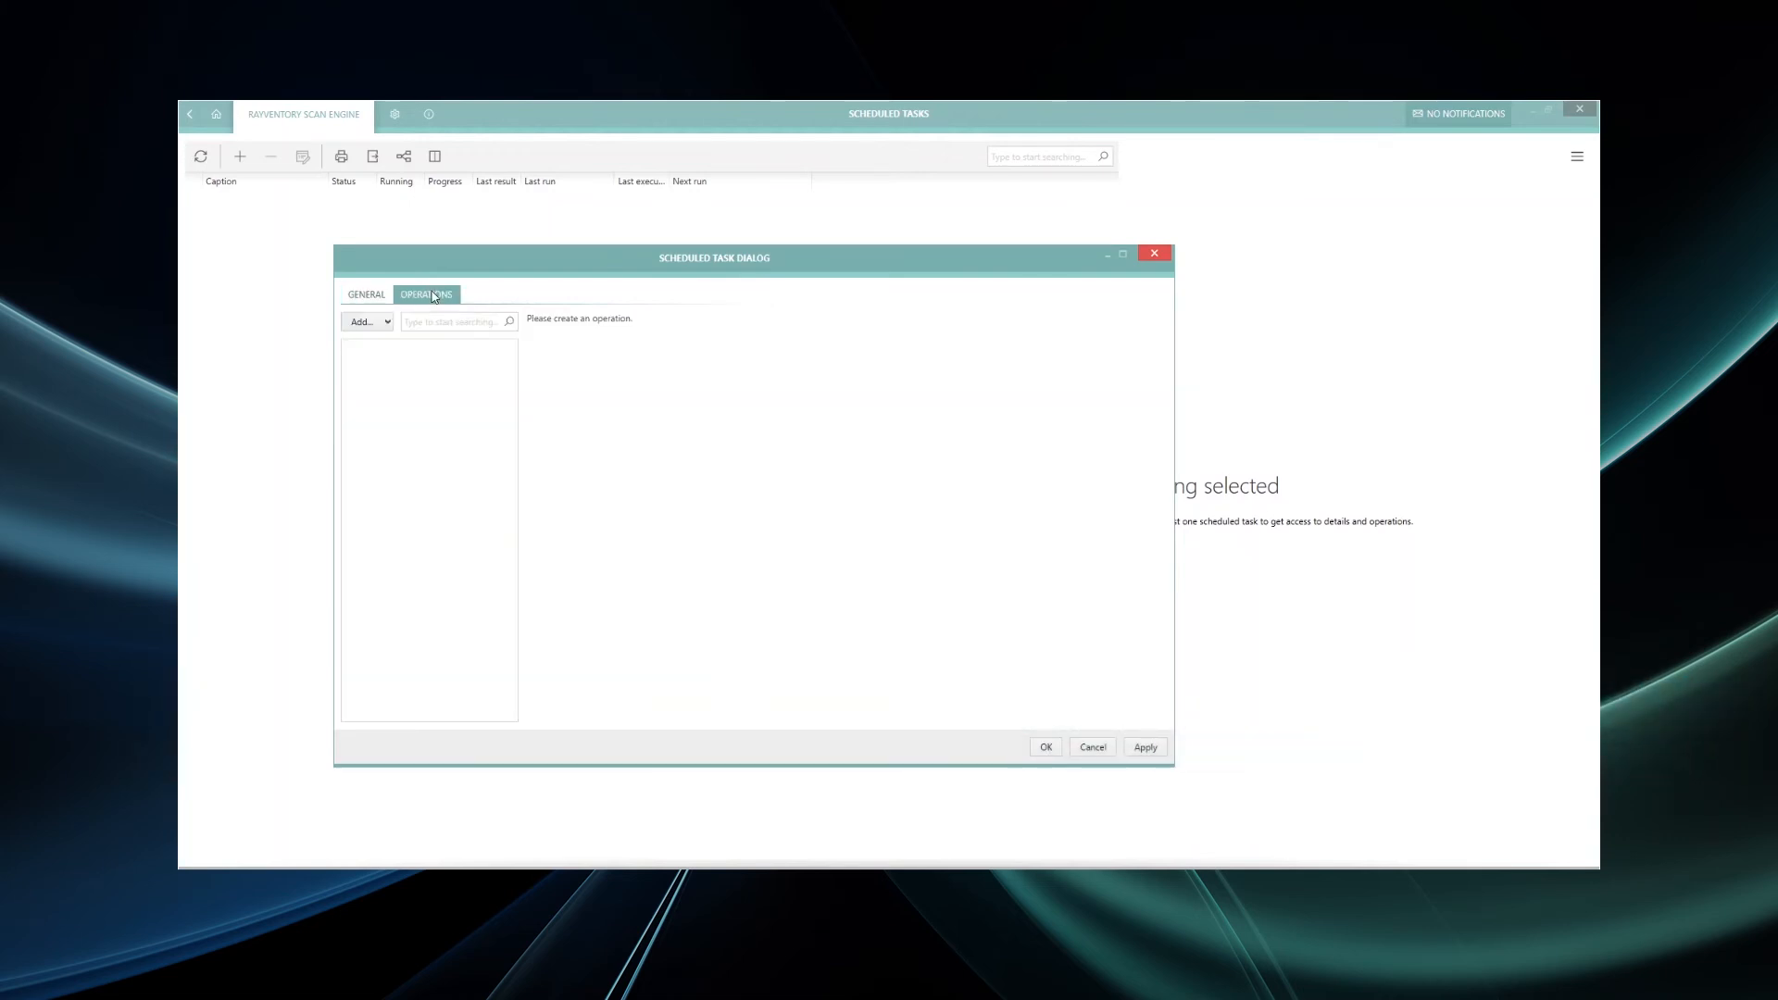
{"action": "left_click", "coordinate": [374, 324]}
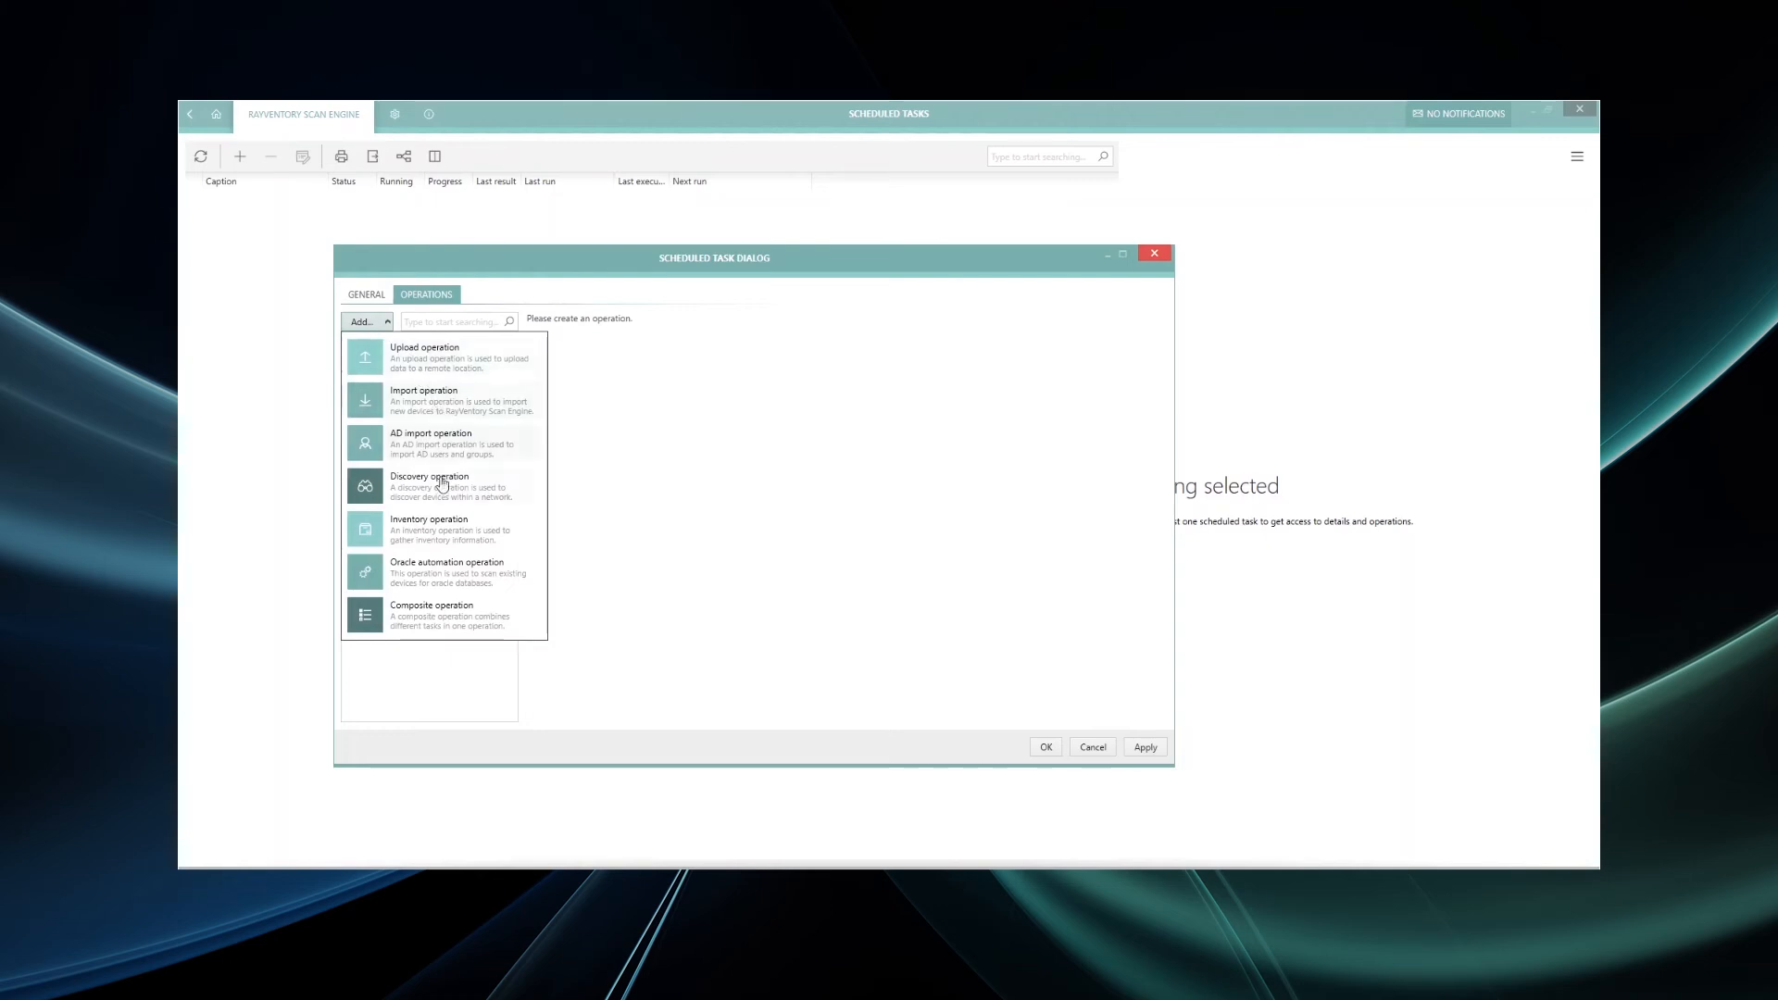
{"action": "left_click", "coordinate": [447, 532]}
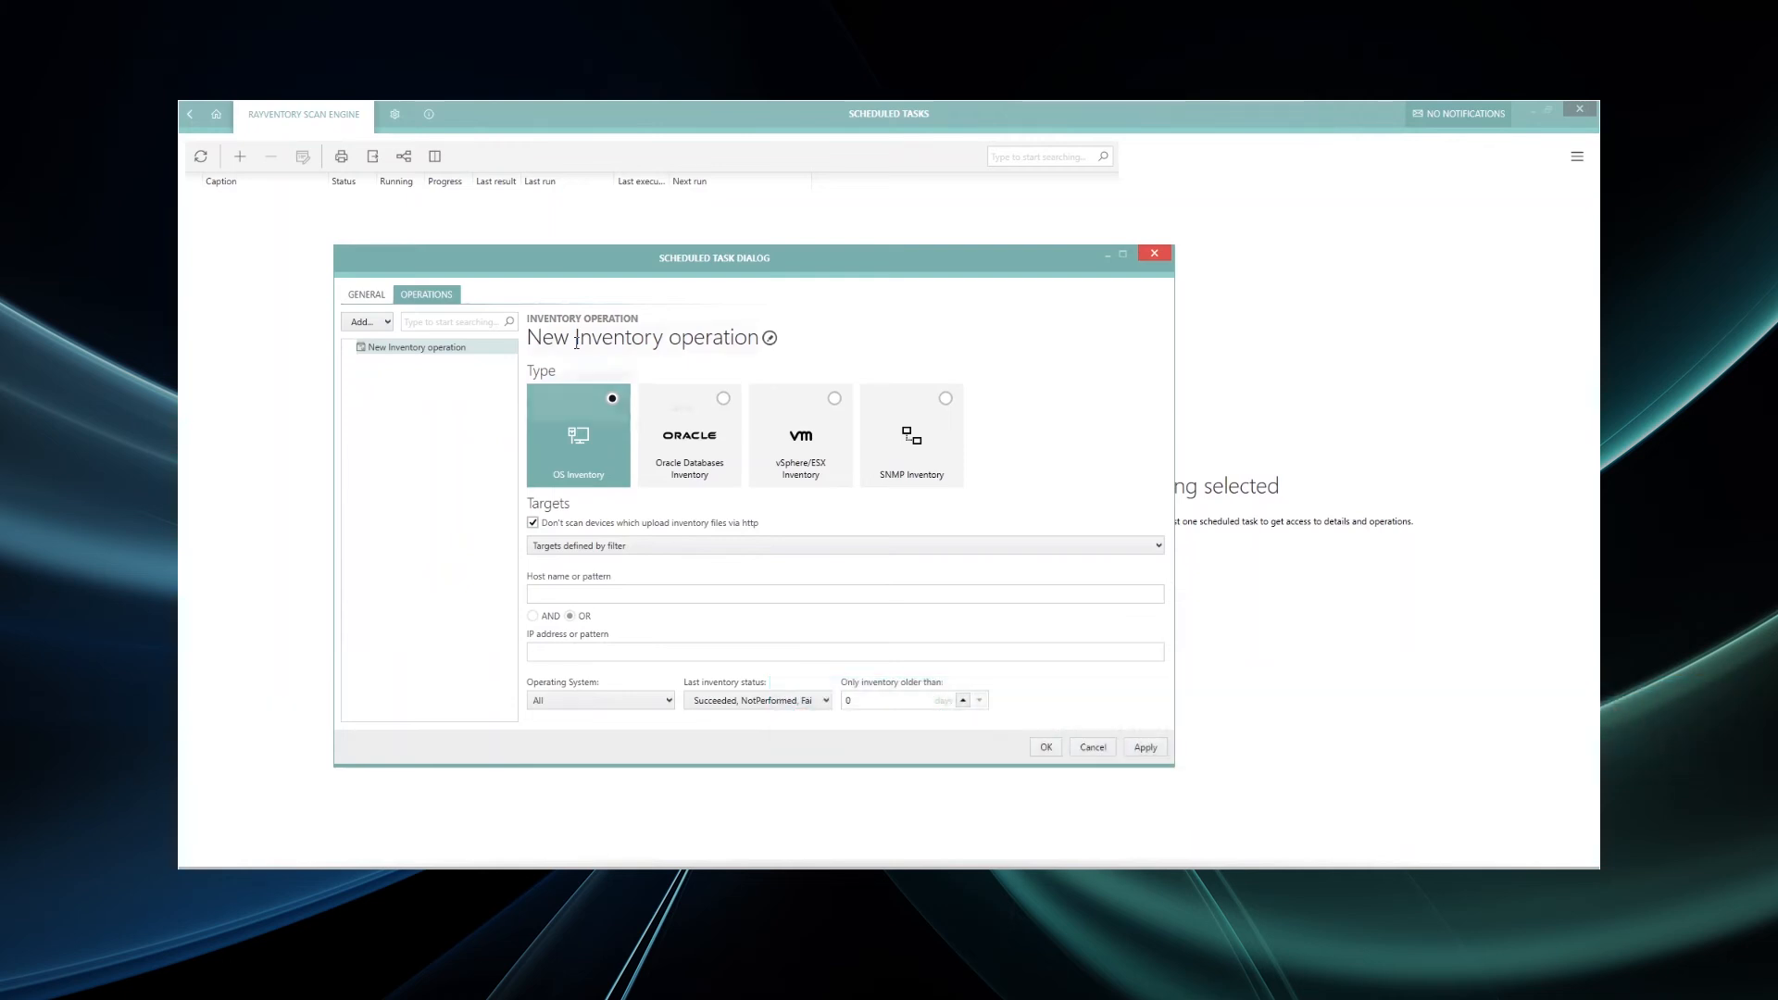
{"action": "left_click", "coordinate": [576, 342]}
{"action": "type", "text": "Non"}
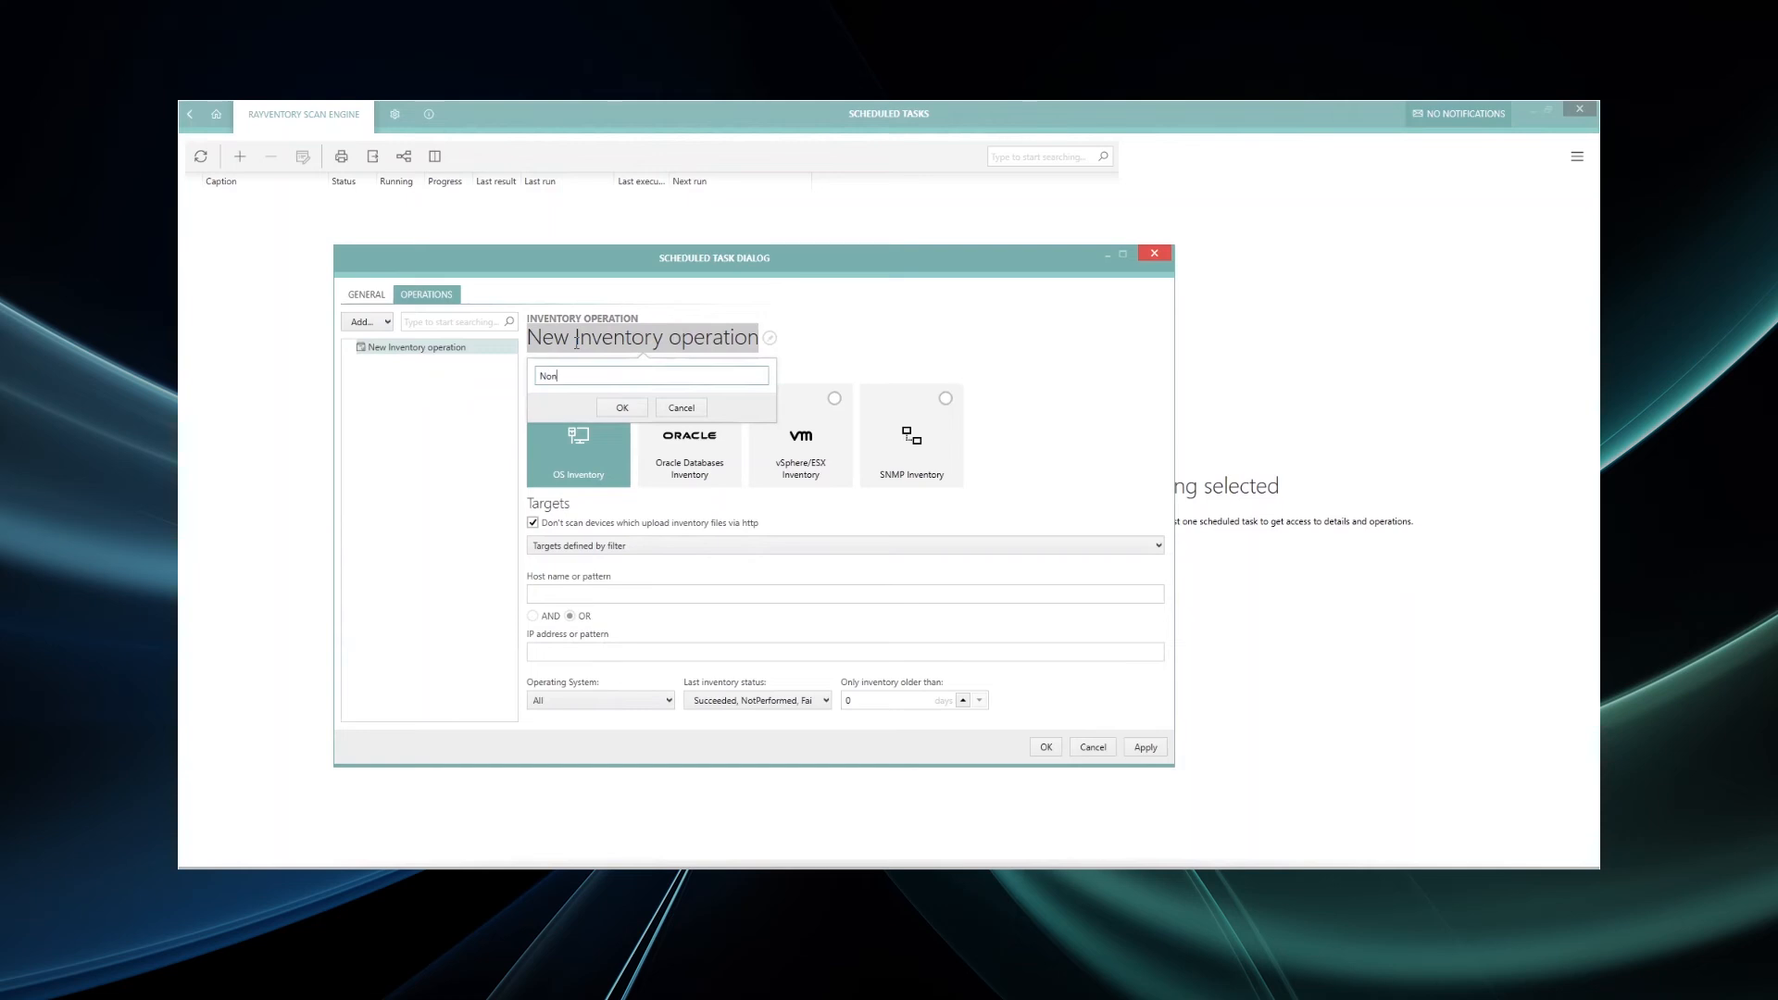
{"action": "type", "text": "-Windows Inventory"}
{"action": "left_click", "coordinate": [611, 406]}
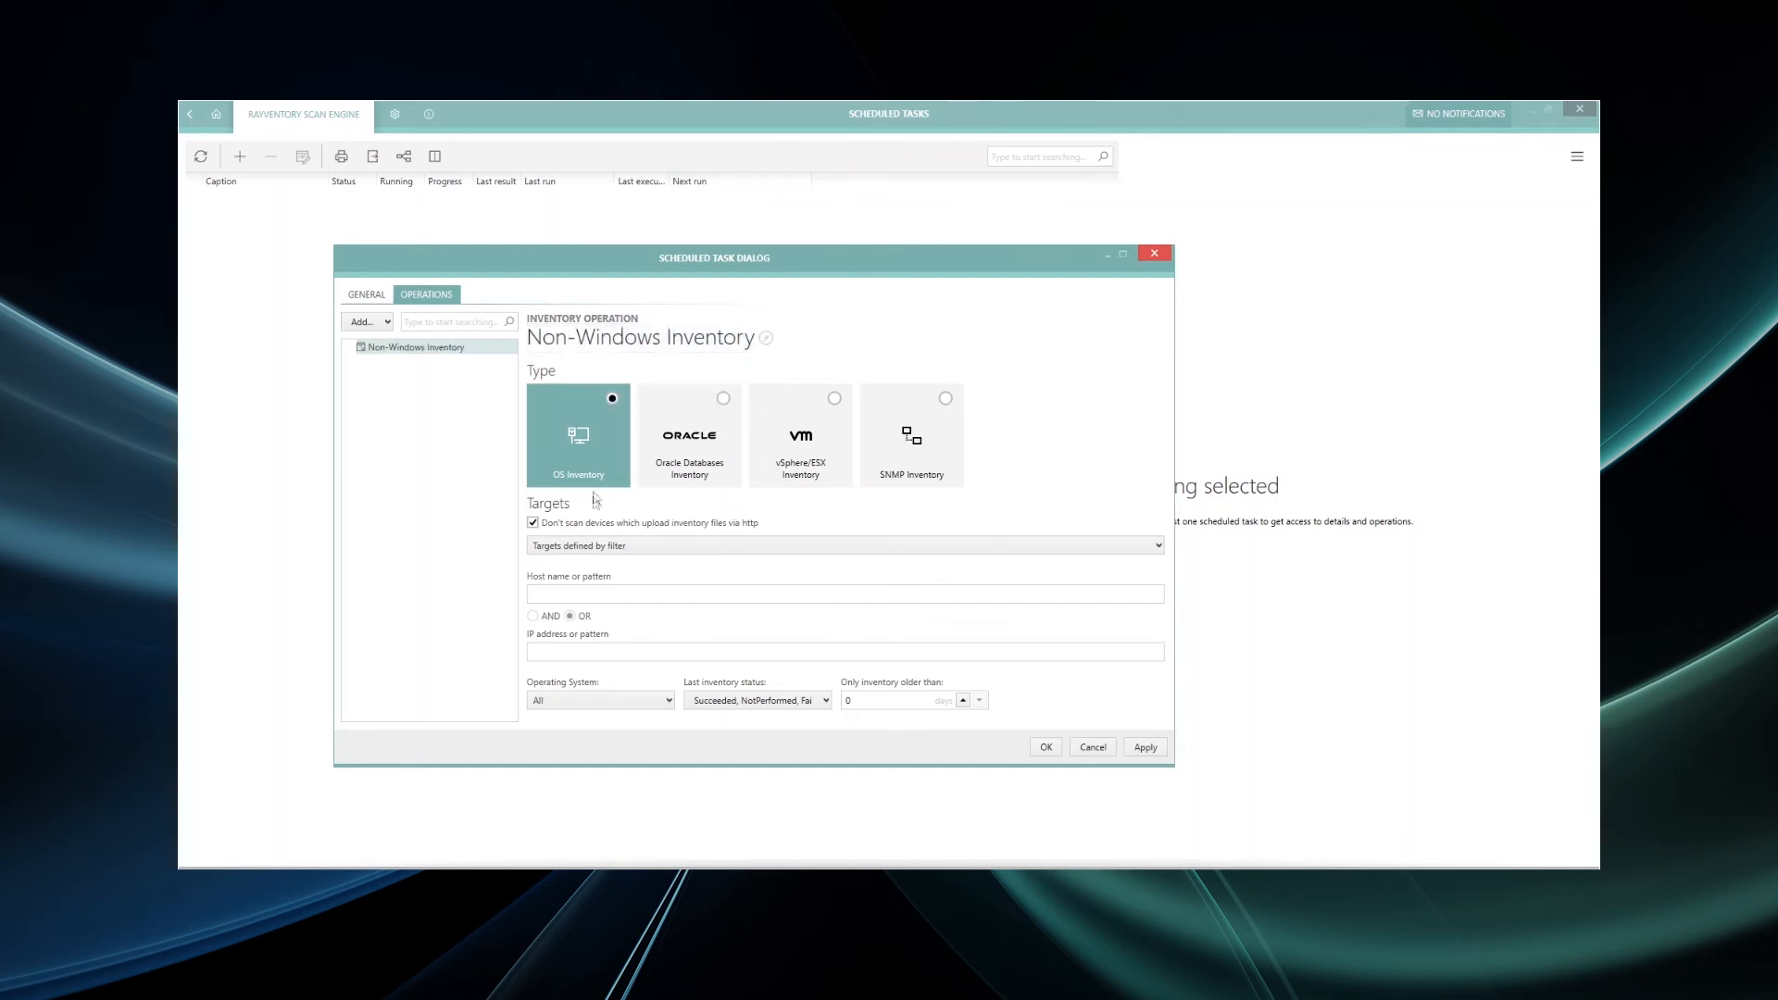
- Set the operation to use 'Targets defined by list' with the UNIX device as its target
{"action": "left_click", "coordinate": [610, 547]}
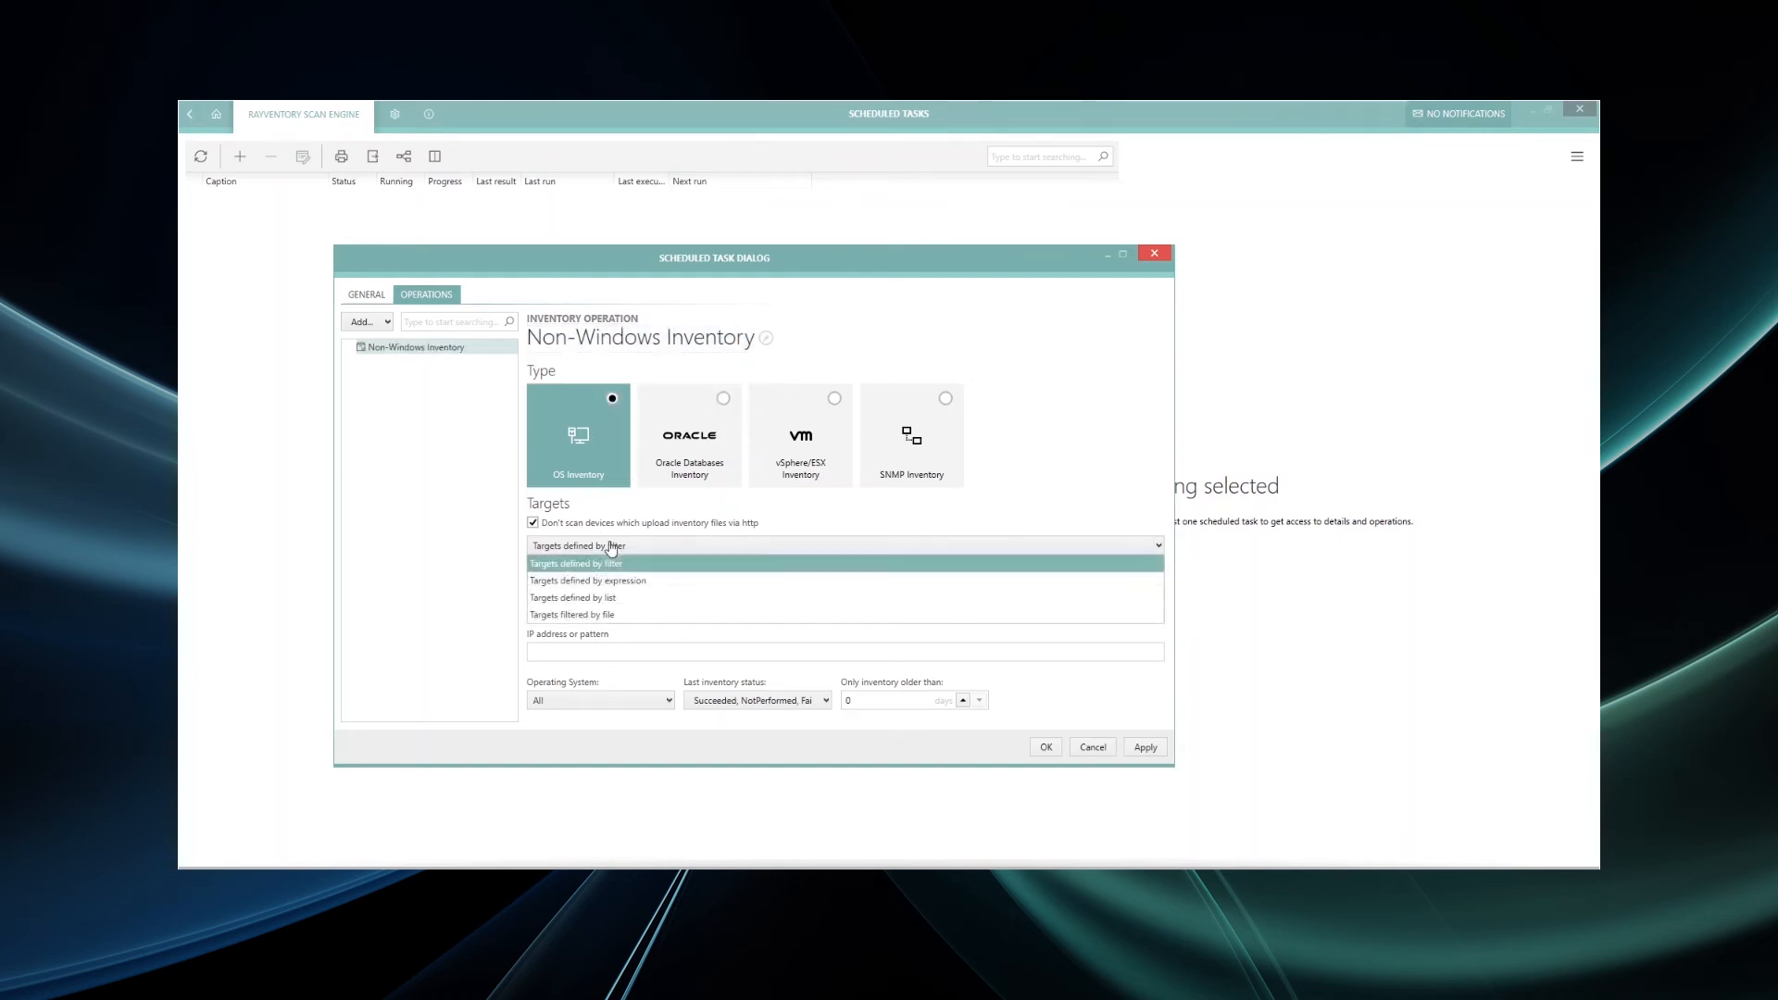
{"action": "left_click", "coordinate": [620, 600]}
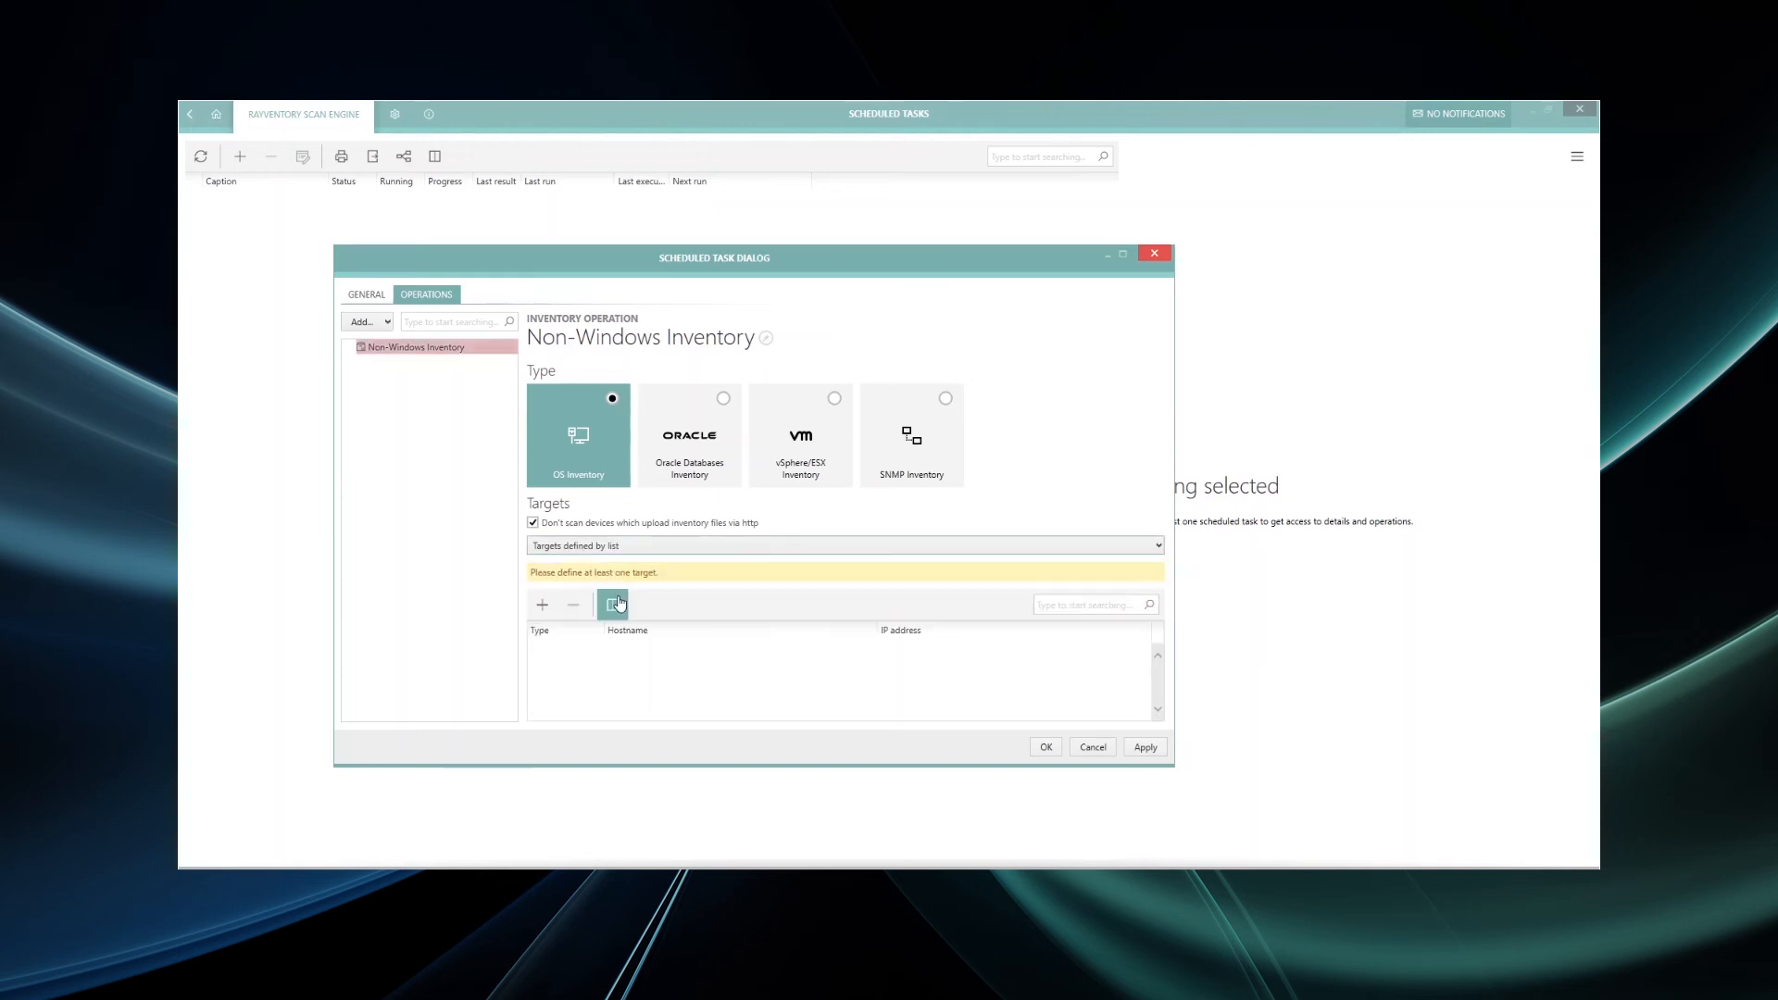
{"action": "left_click", "coordinate": [535, 611]}
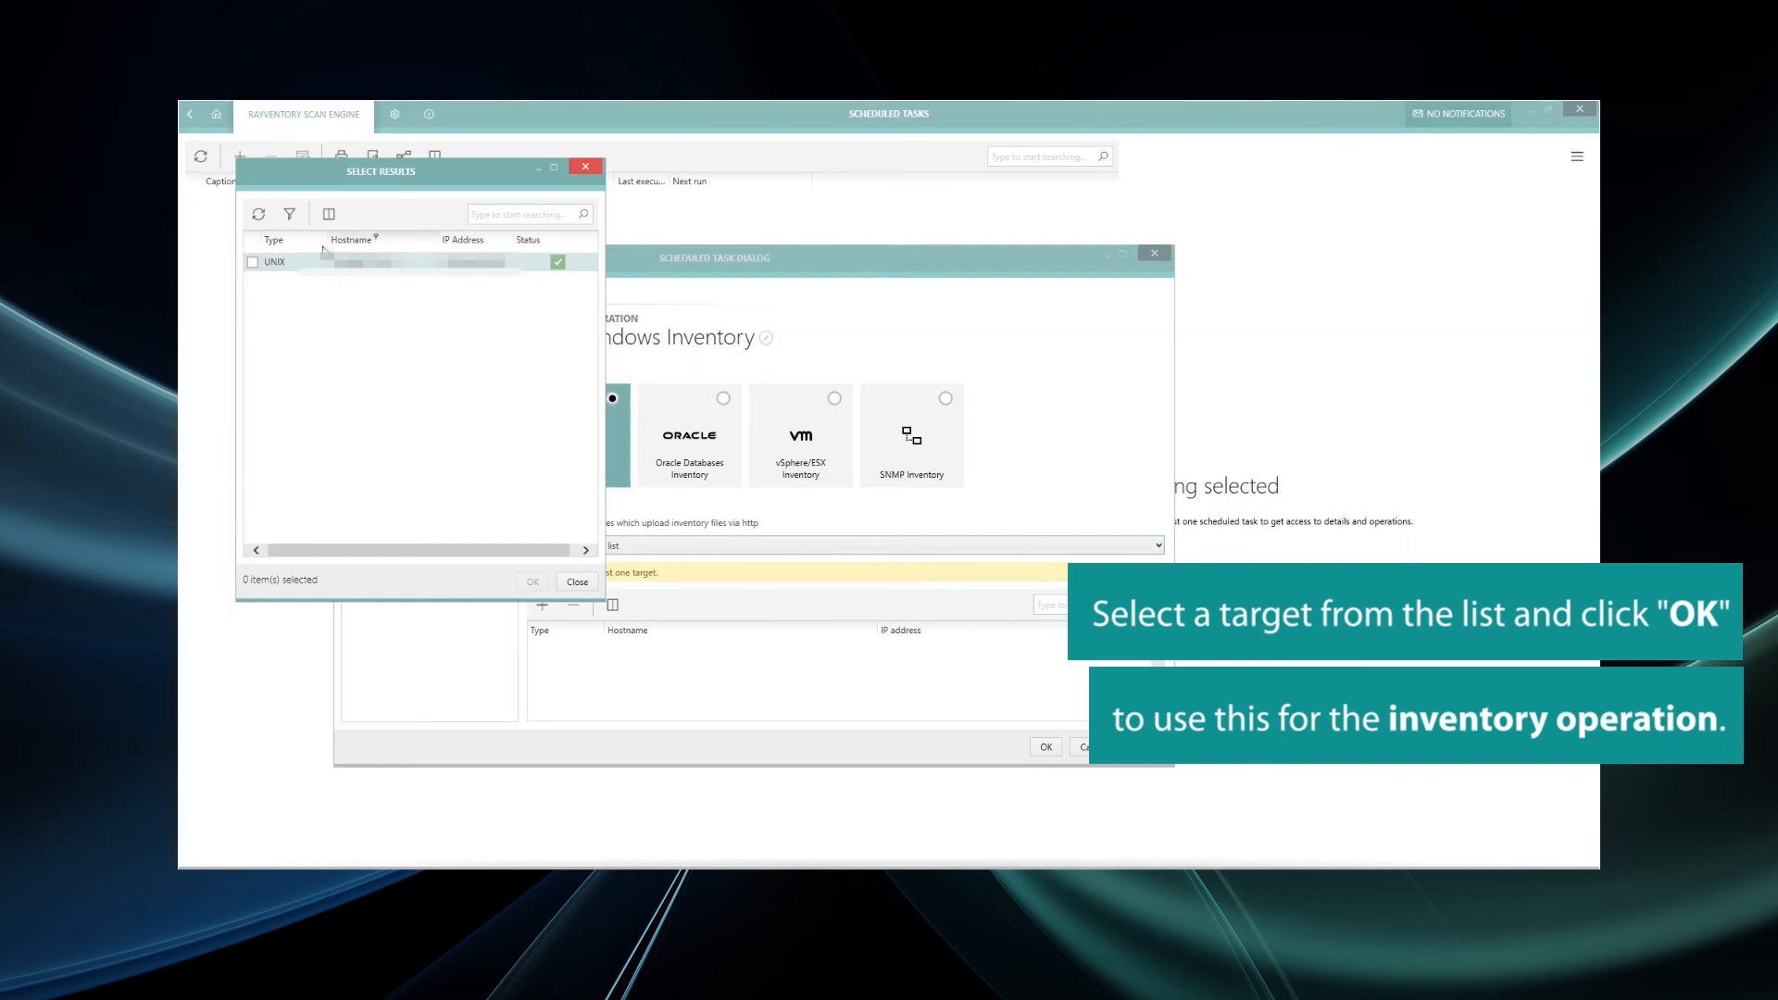
{"action": "left_click", "coordinate": [253, 263]}
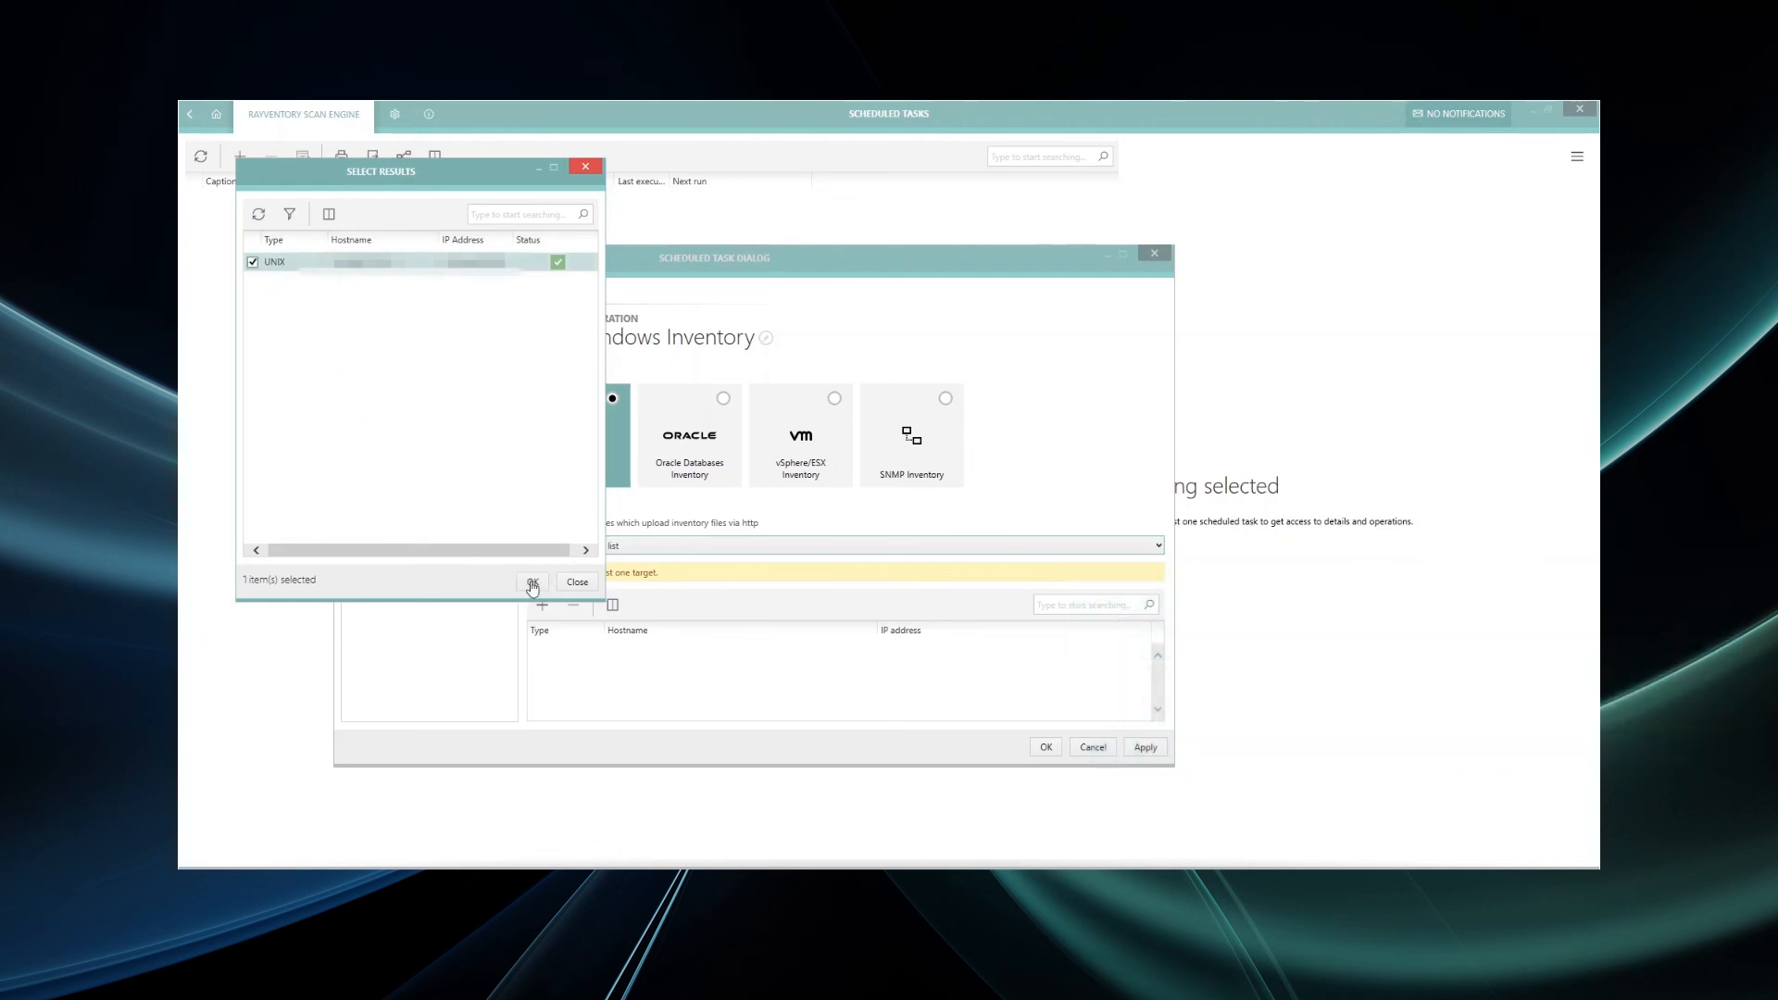
{"action": "left_click", "coordinate": [532, 583]}
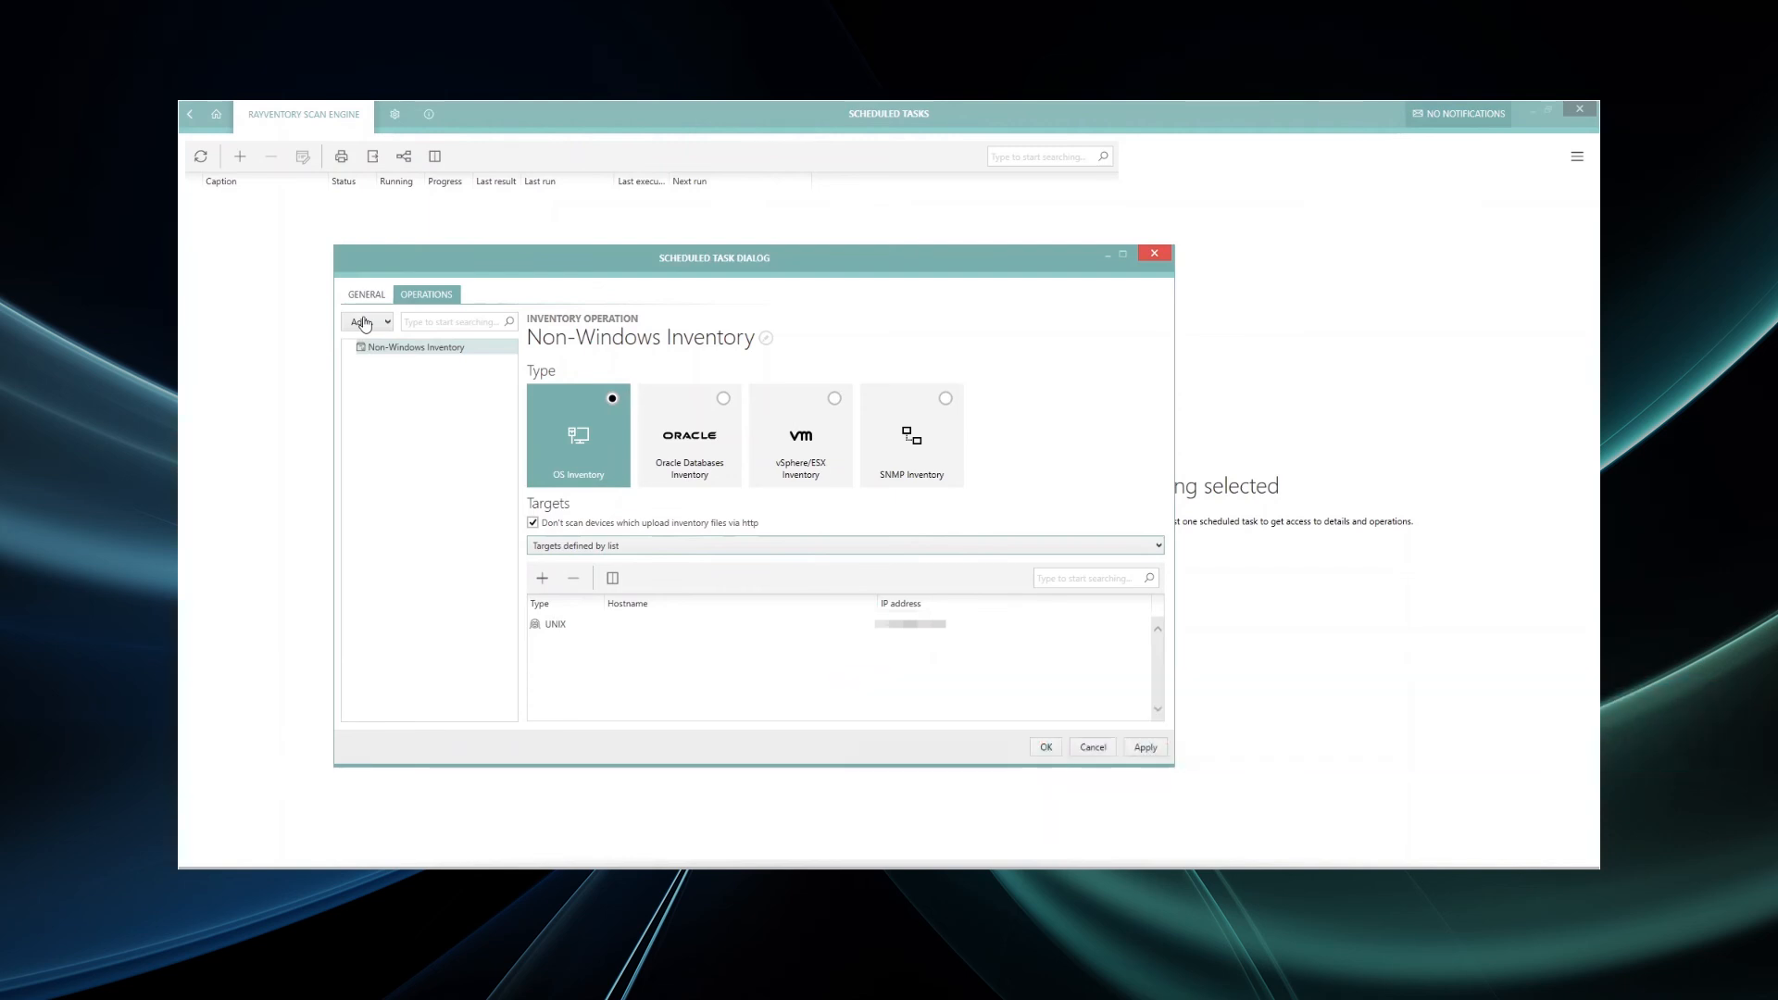
- Add an upload operation named 'Non-Windows Inventory Upload', then apply and close the task settings
{"action": "left_click", "coordinate": [362, 322]}
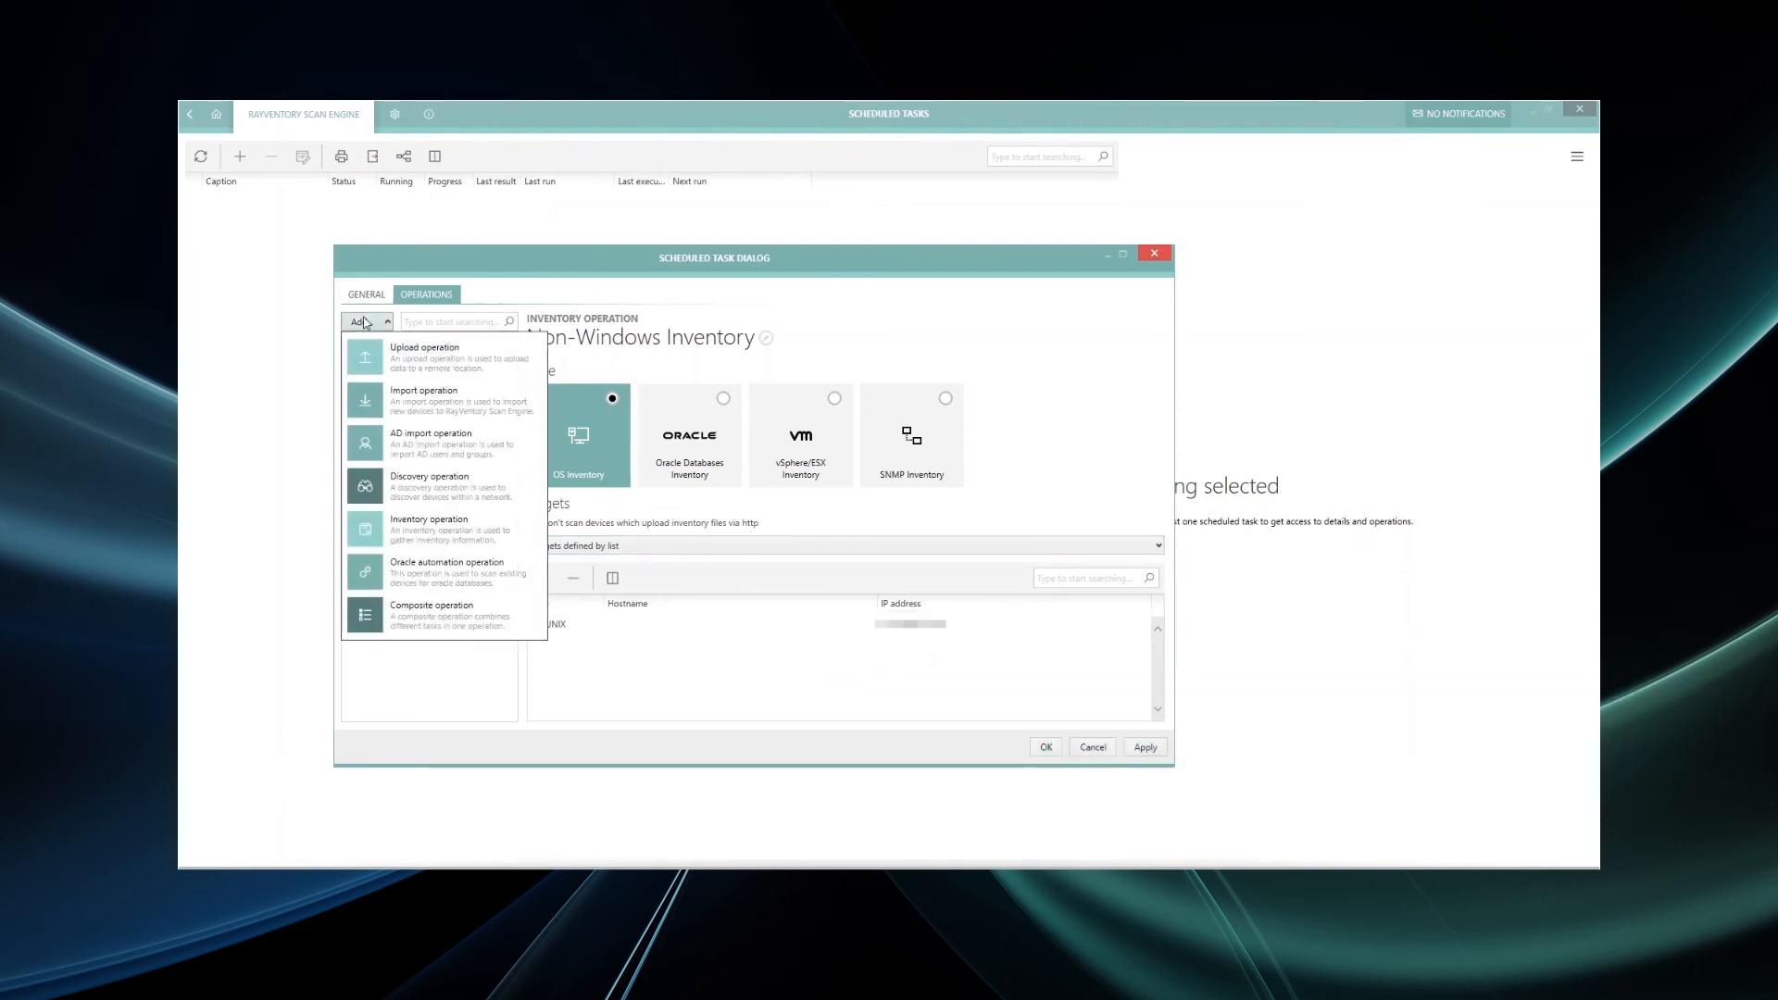
{"action": "left_click", "coordinate": [417, 364]}
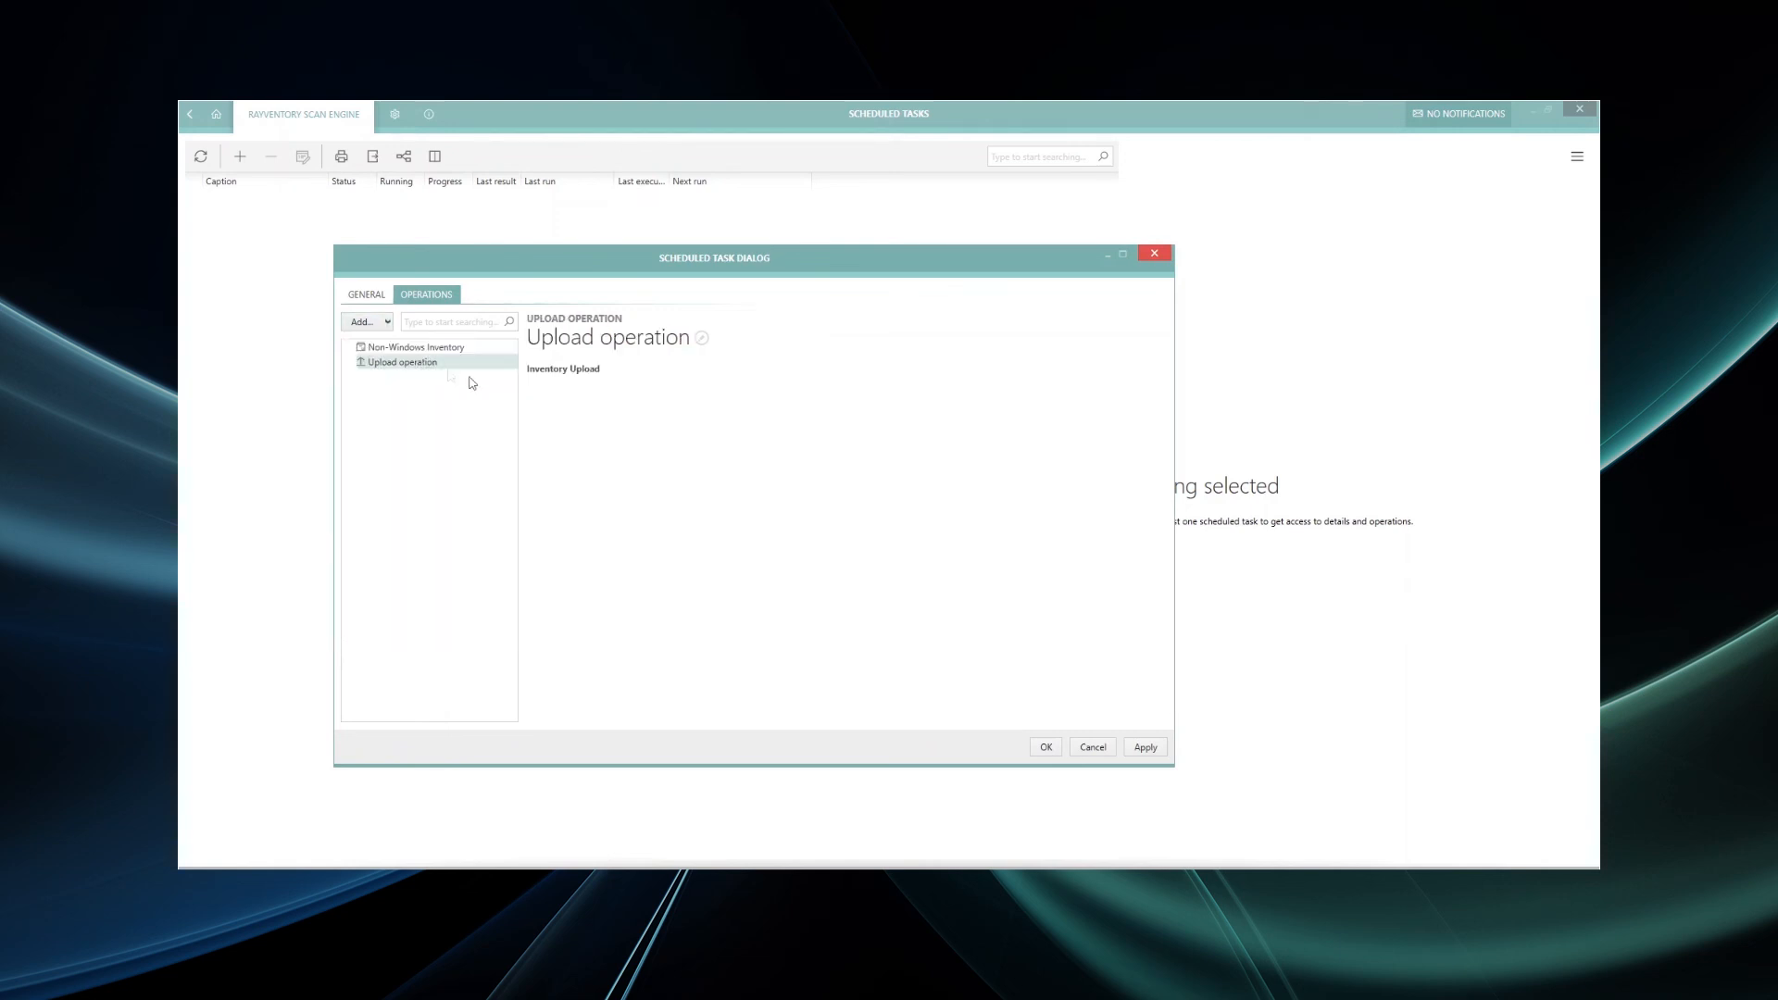
{"action": "left_click", "coordinate": [576, 337]}
{"action": "type", "text": "Non"}
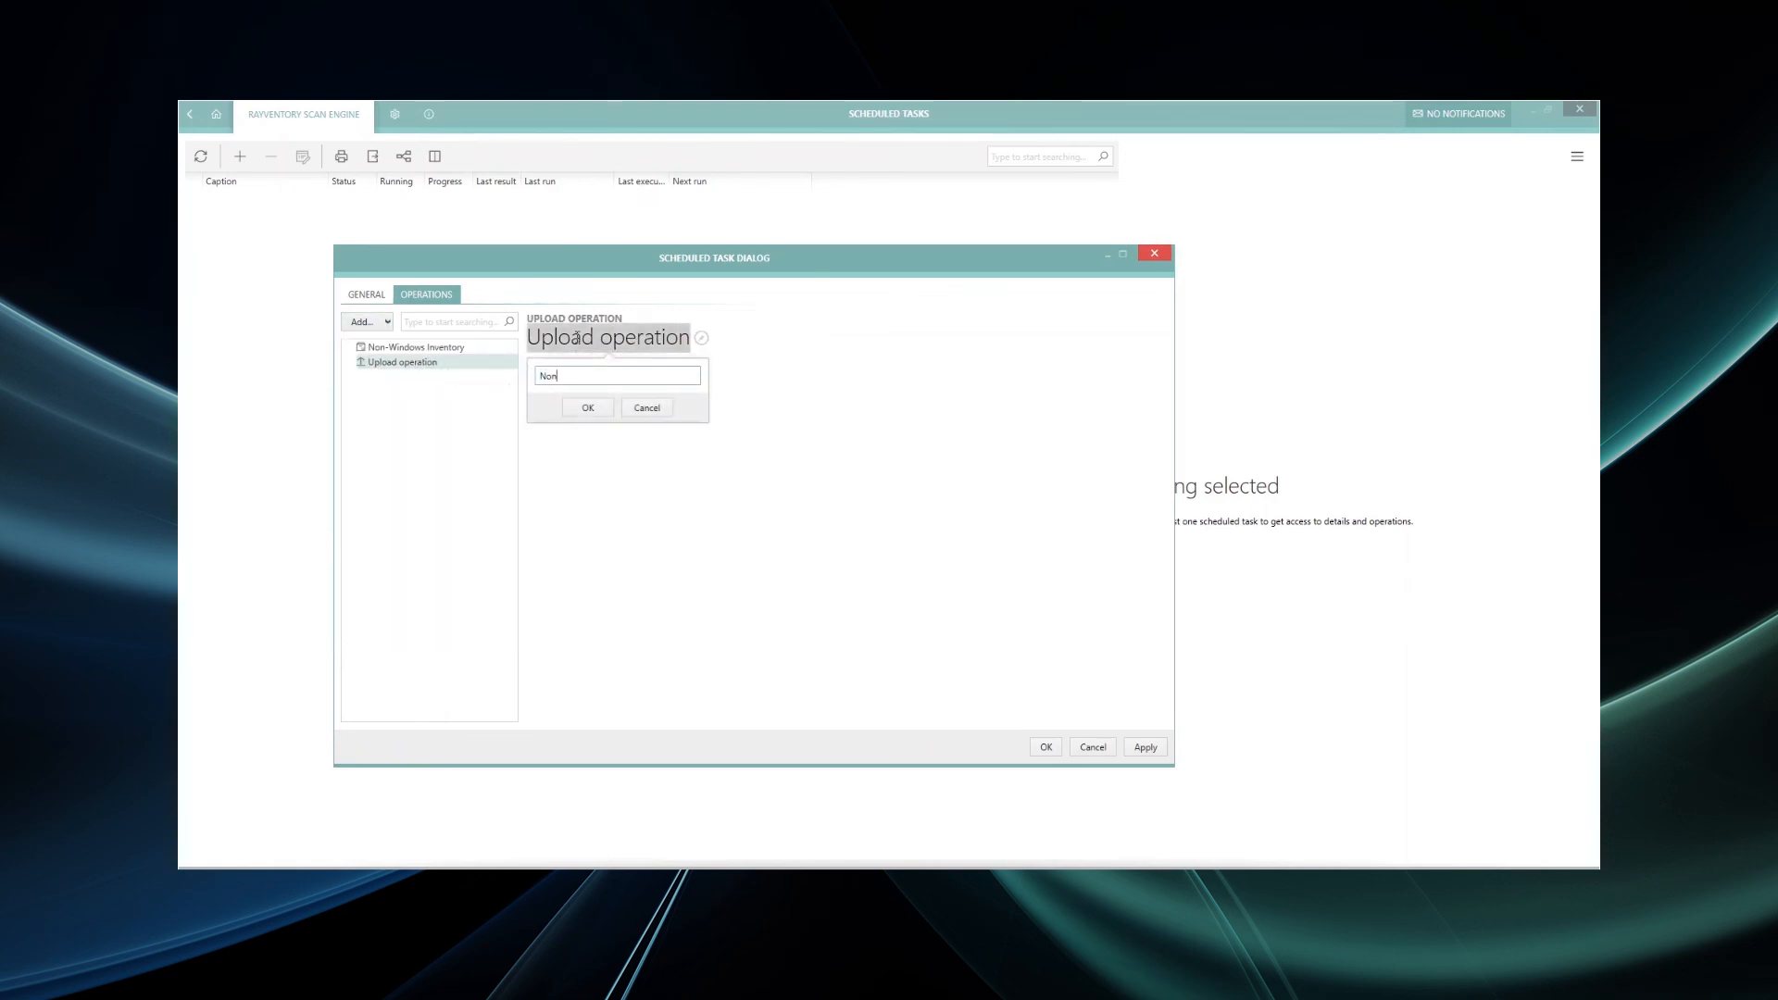
{"action": "type", "text": "-Windows Inventory Upload"}
{"action": "left_click", "coordinate": [595, 408]}
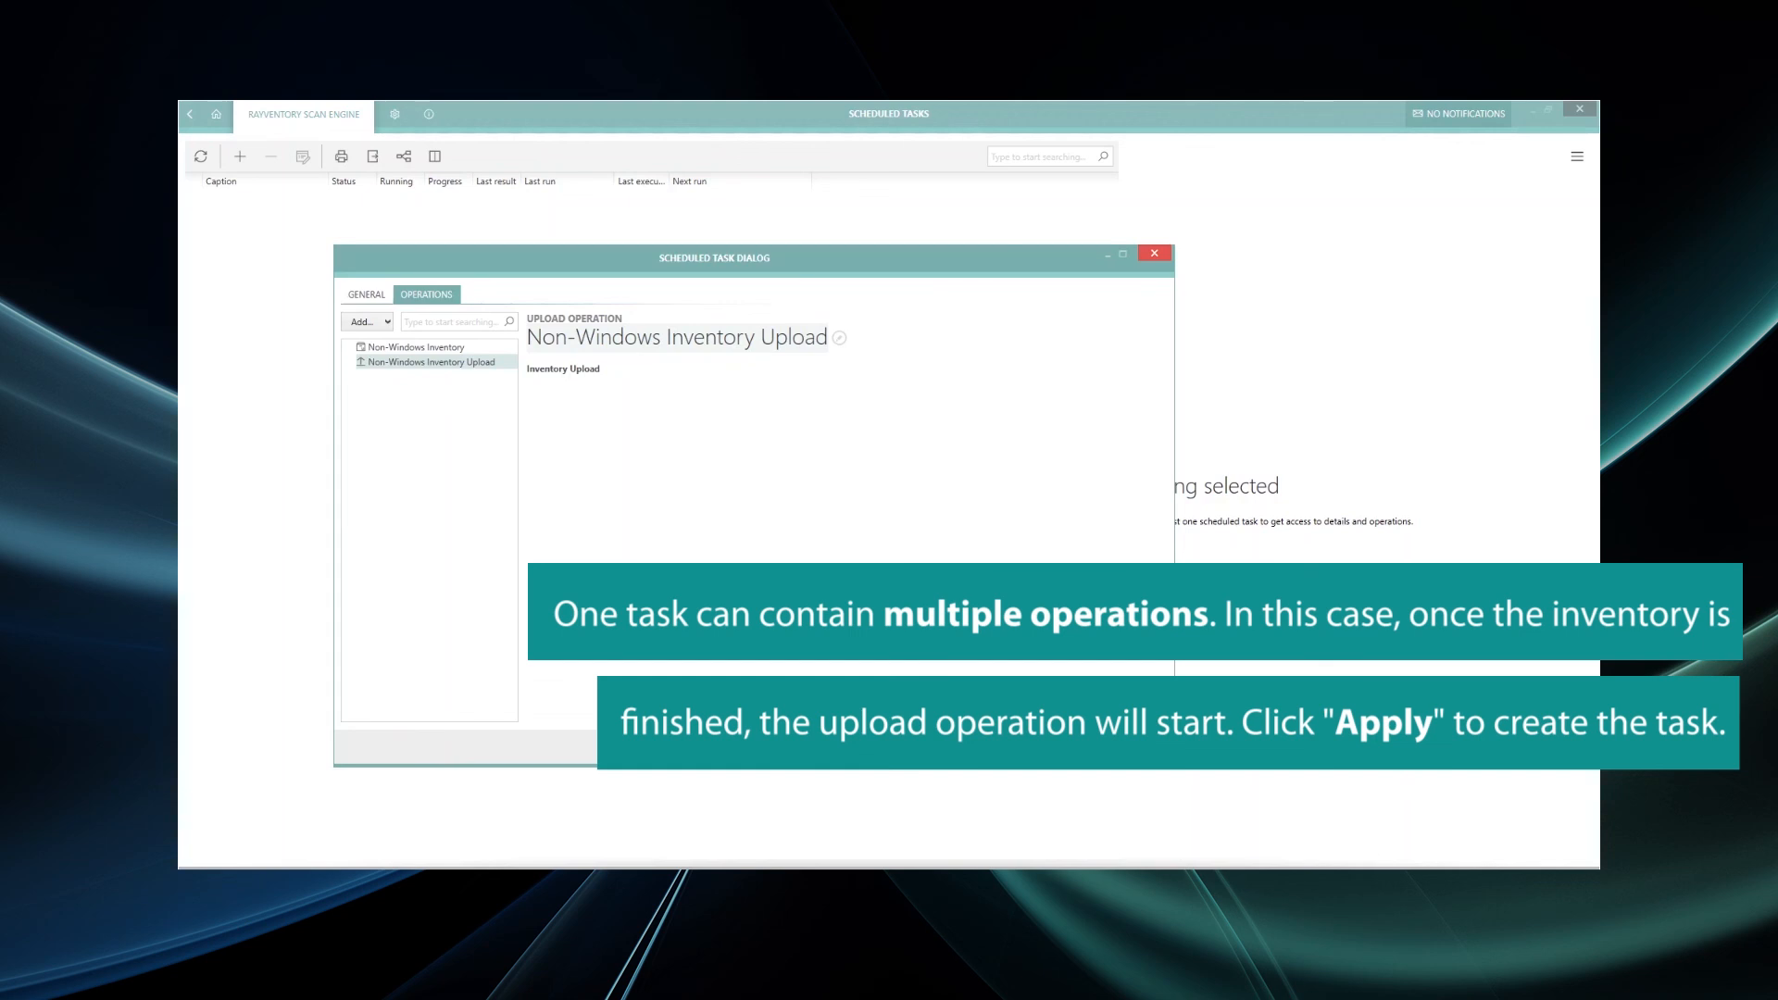
{"action": "left_click", "coordinate": [1146, 747]}
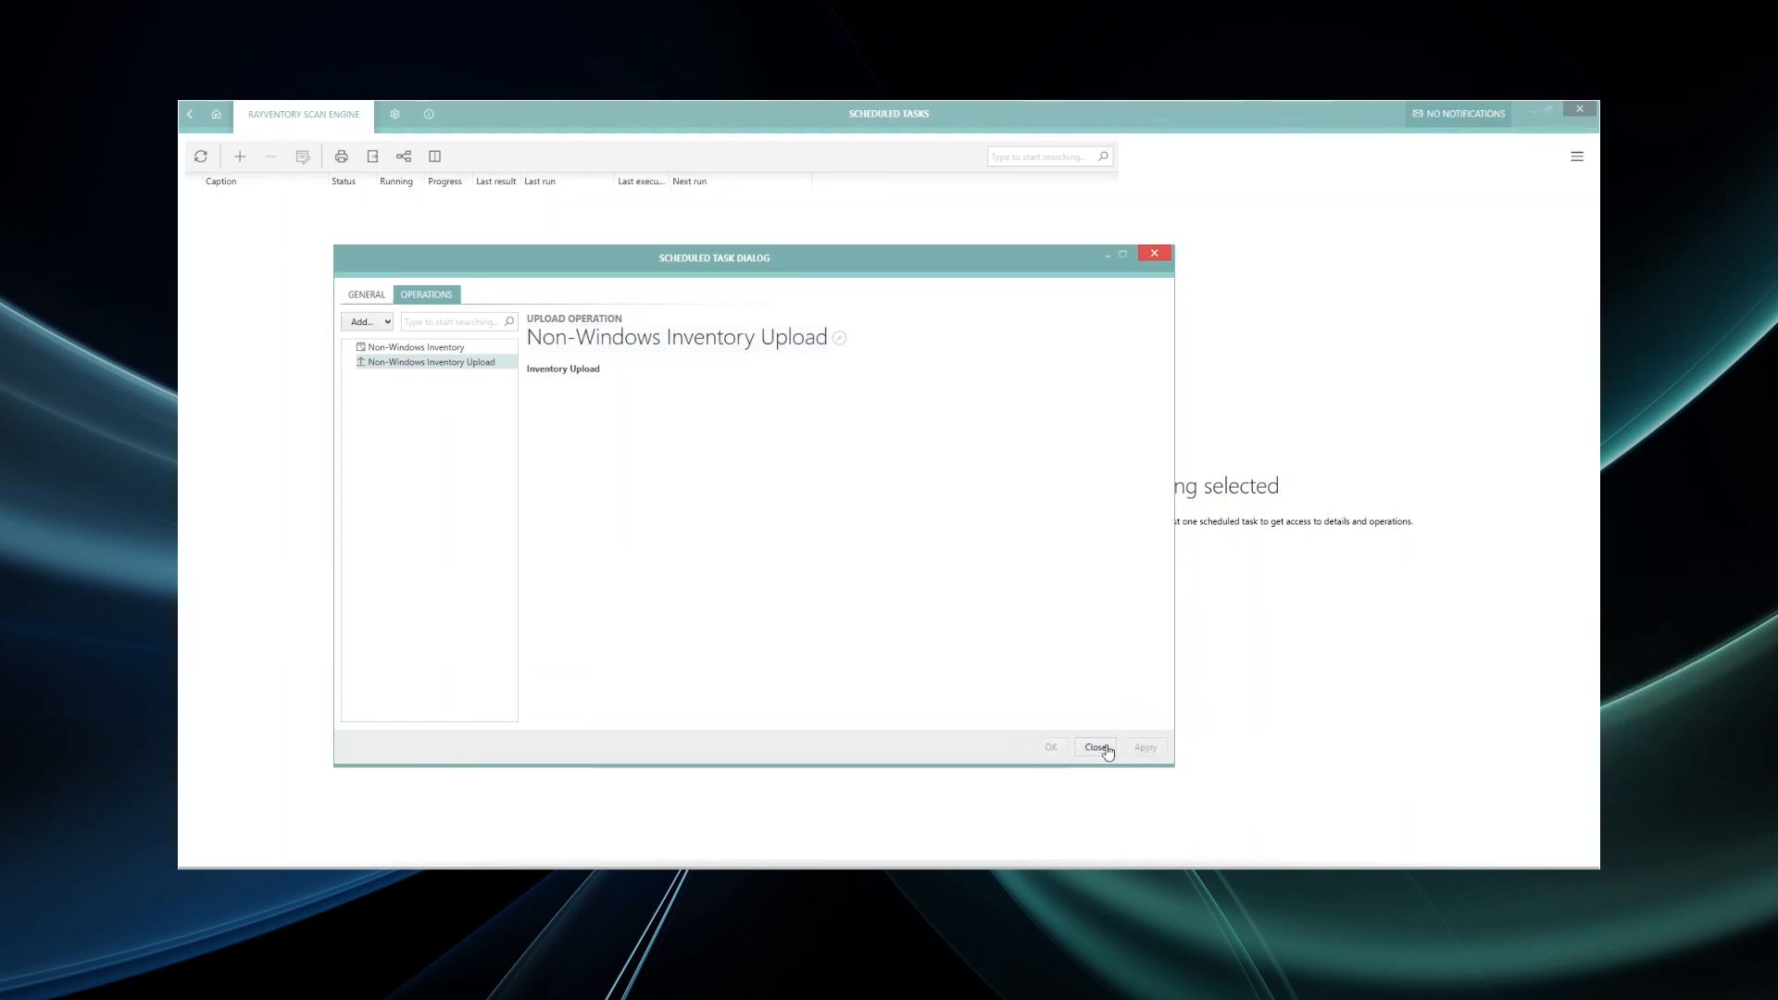
{"action": "left_click", "coordinate": [1098, 747]}
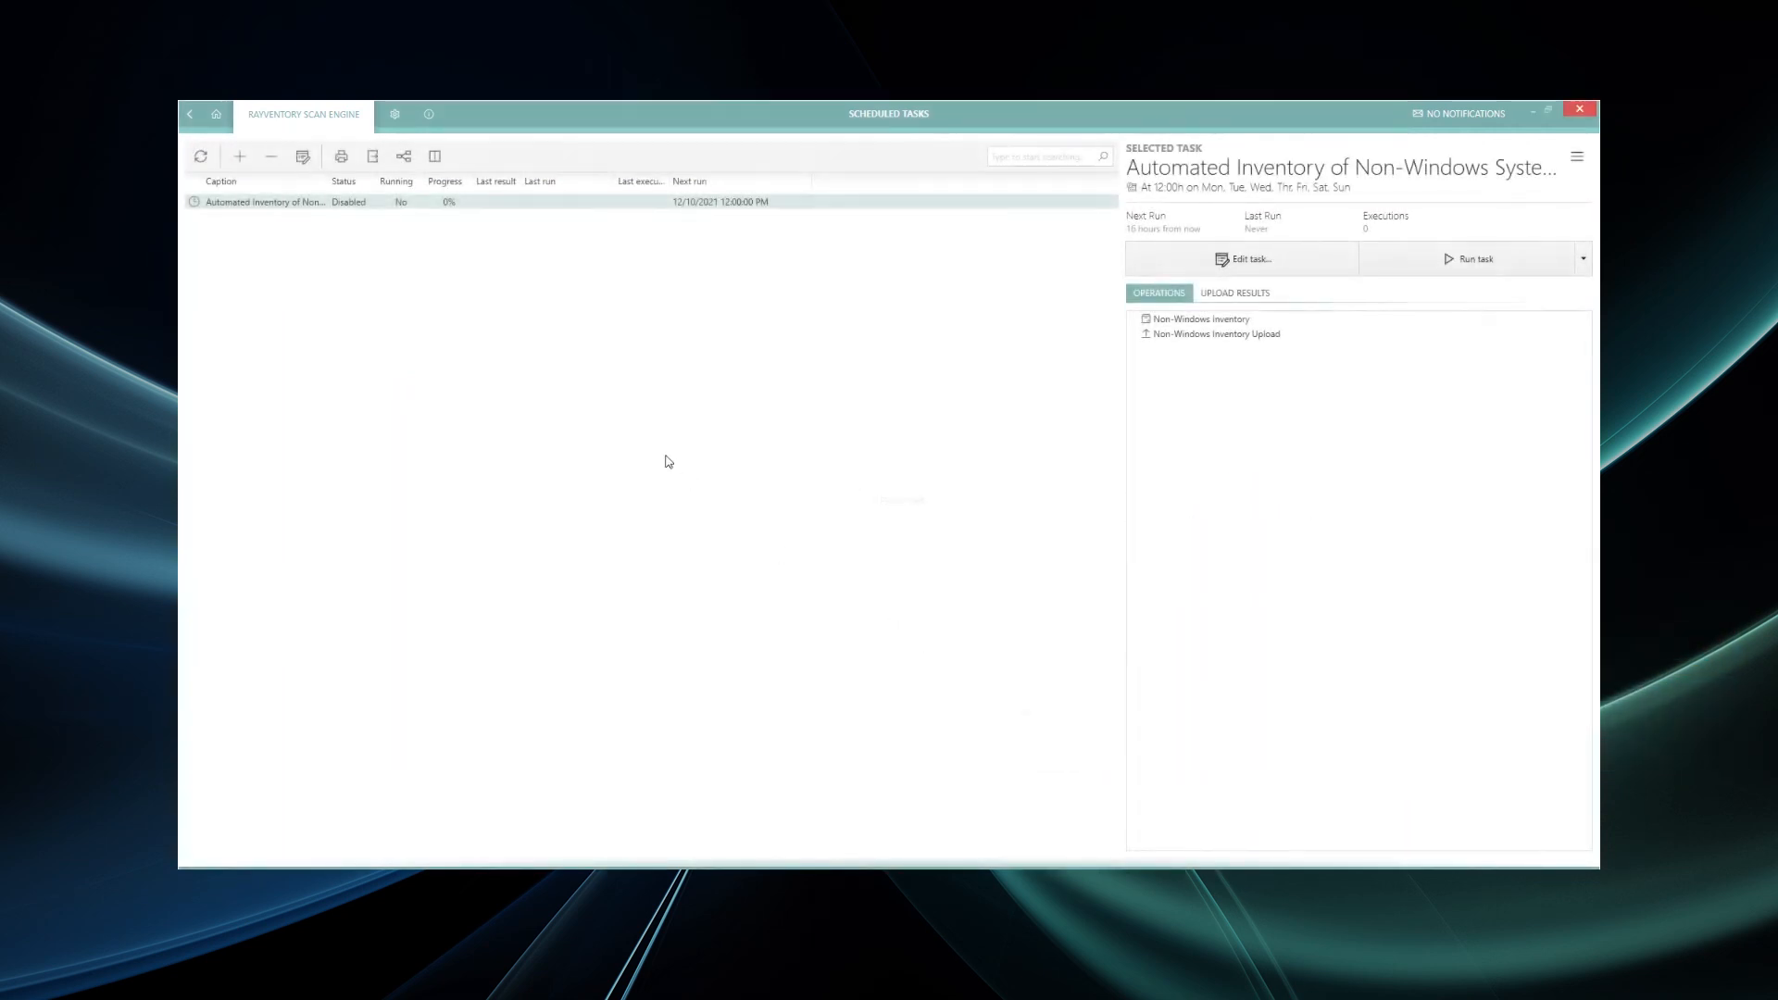
- Enable the 'Automated Inventory of Non-Windows Systems' task from its right-click menu
{"action": "left_click", "coordinate": [351, 205]}
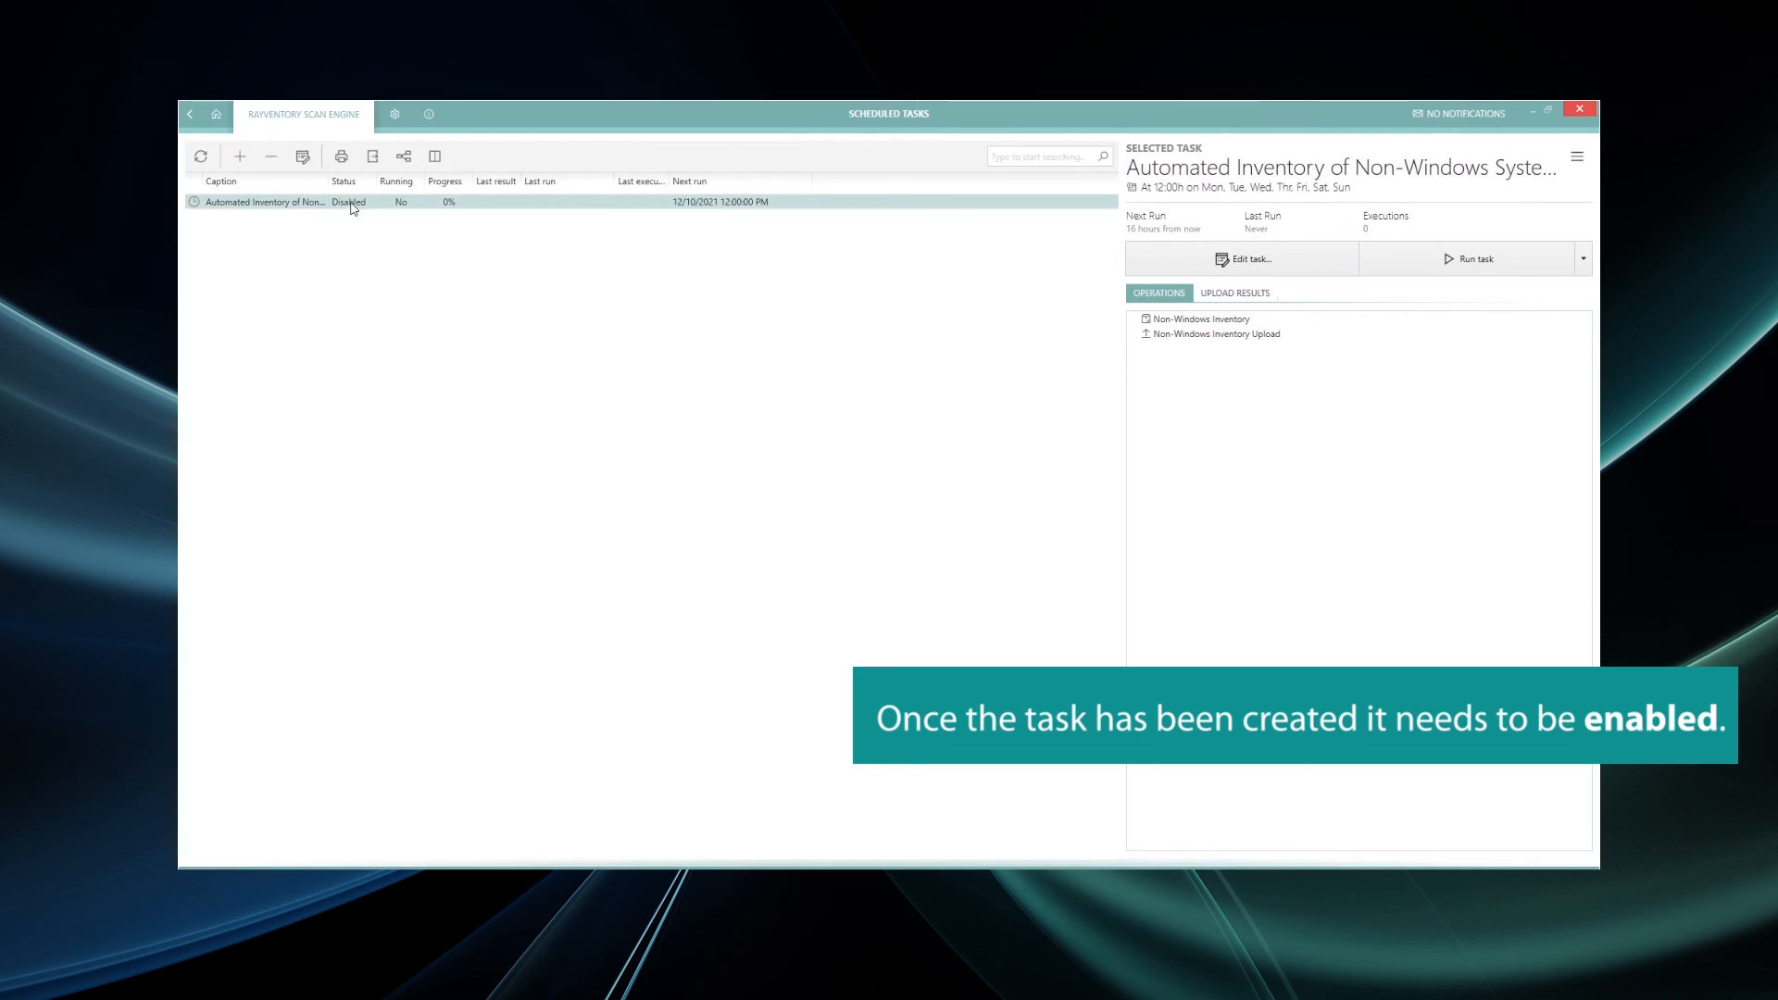
{"action": "right_click", "coordinate": [351, 204]}
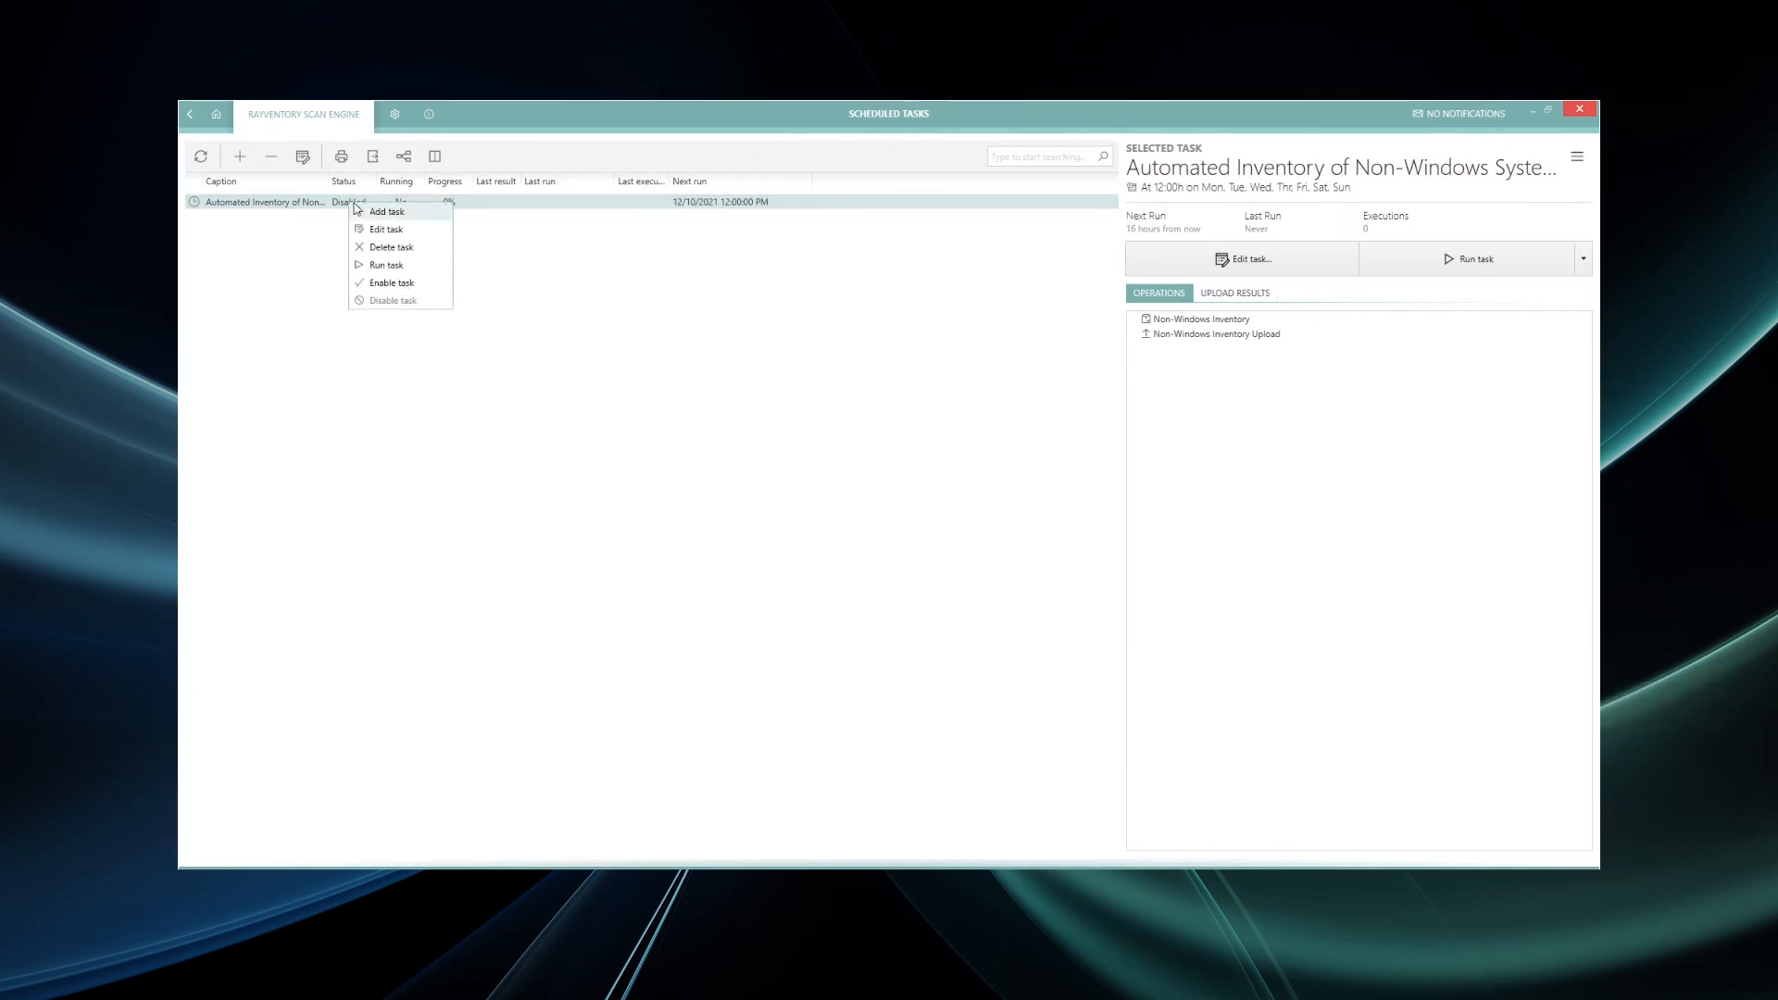
{"action": "left_click", "coordinate": [396, 283]}
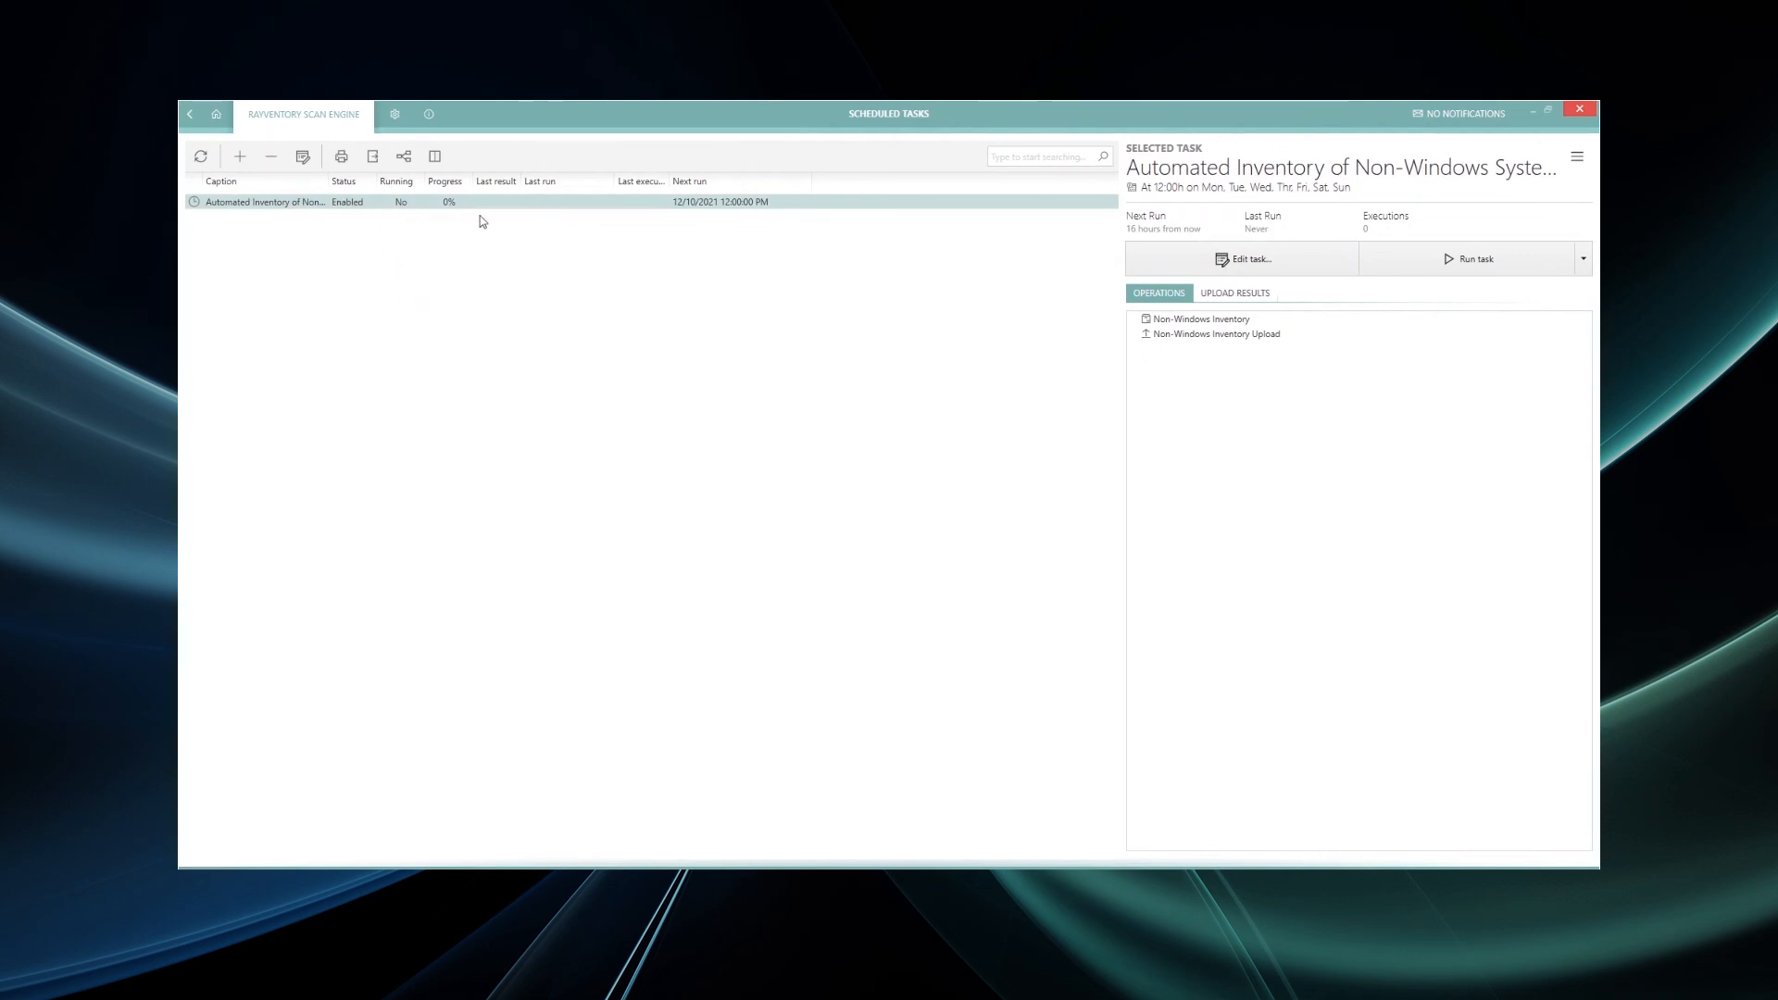